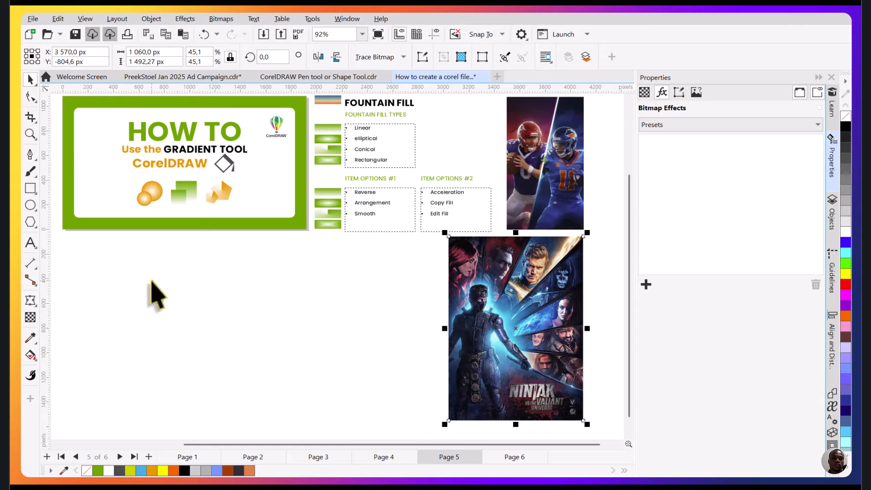
# Activate the Interactive Fill tool from the group of fill tools
pyautogui.press('g')
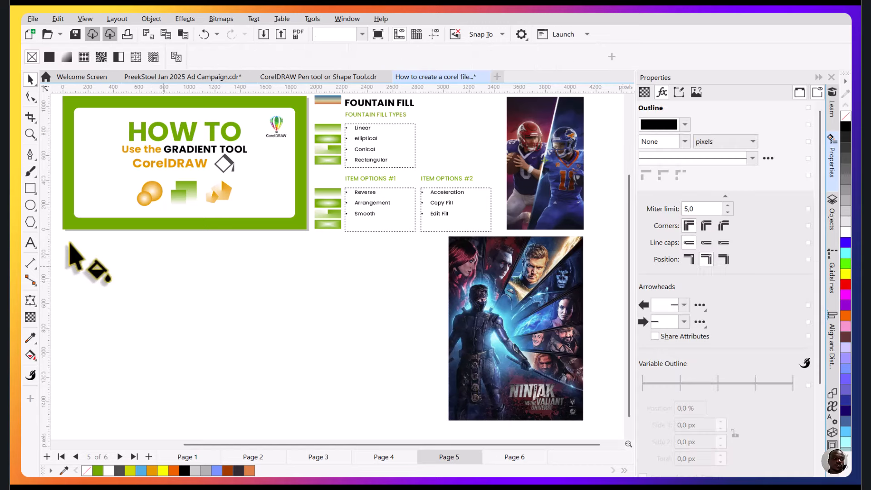
pyautogui.click(30, 356)
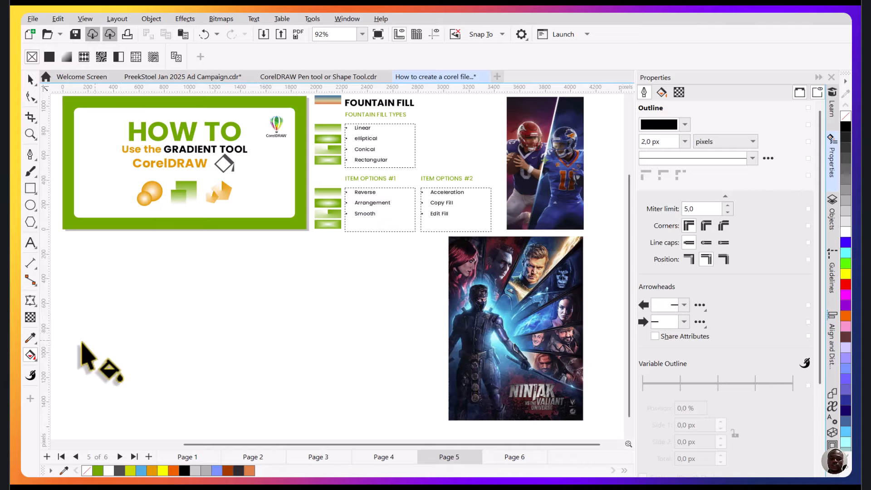
pyautogui.click(31, 361)
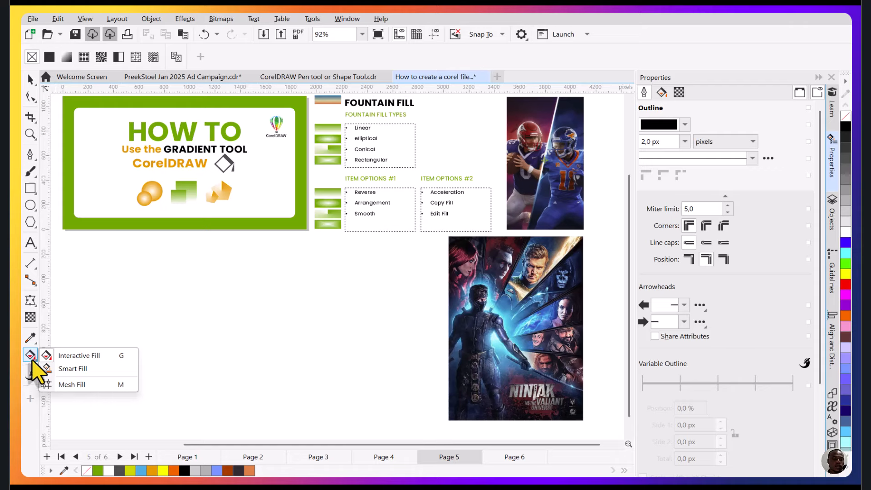
pyautogui.click(57, 360)
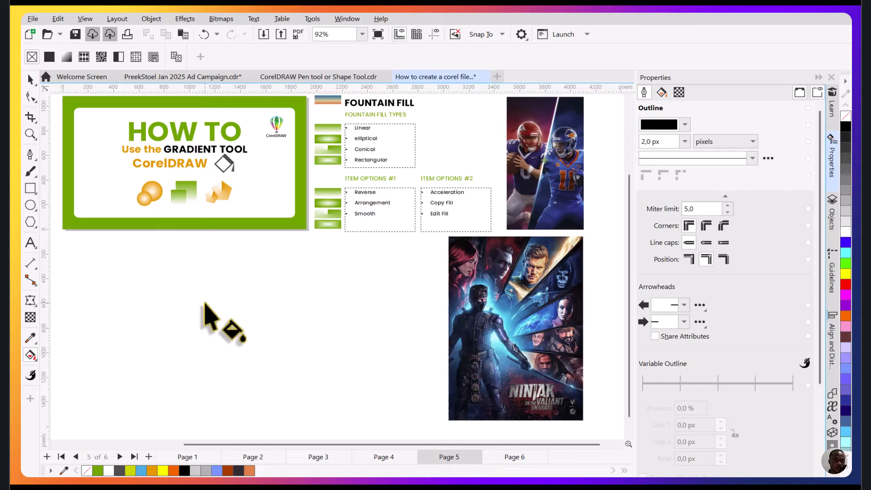
pyautogui.click(27, 84)
pyautogui.press('g')
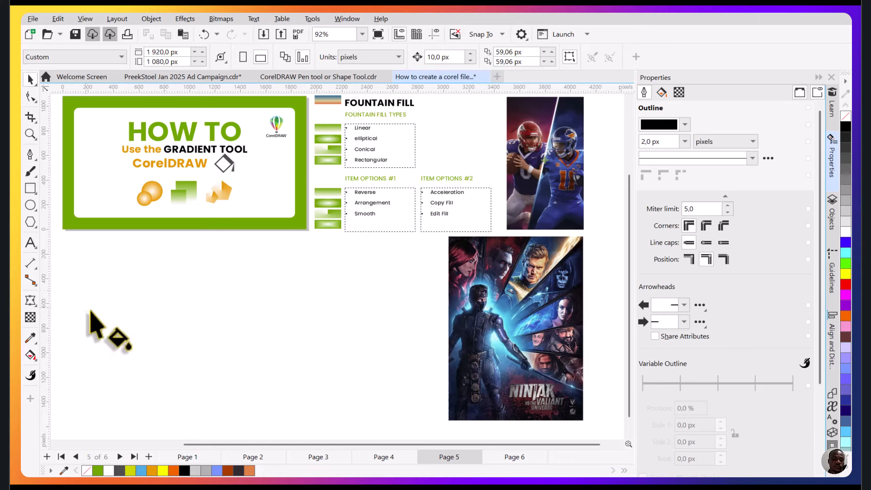
# Draw a square about 1190 px wide in the empty area below the green title card
pyautogui.click(30, 188)
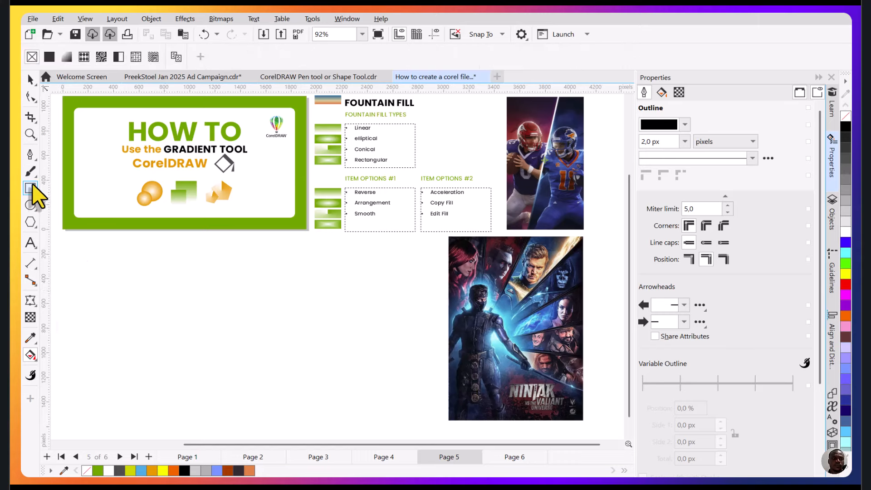
pyautogui.moveTo(65, 246); pyautogui.dragTo(215, 357)
pyautogui.click(30, 79)
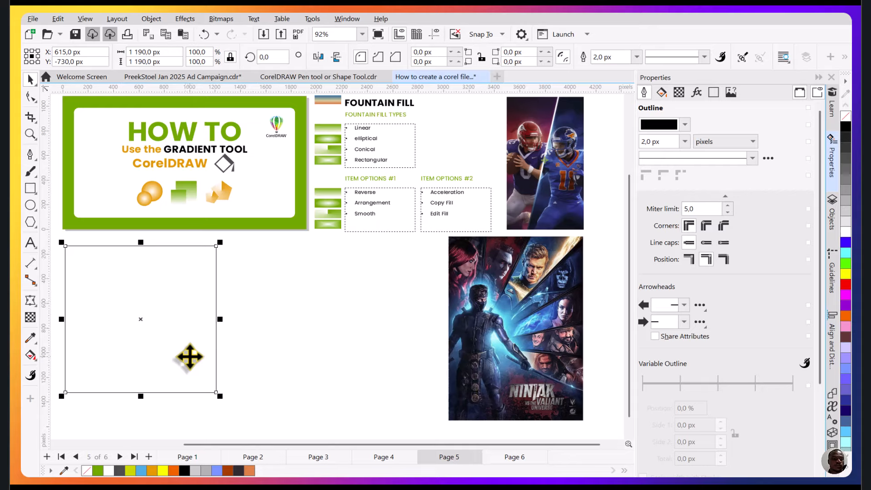
# Draw a circle about 1225 px in diameter beside the square and shift it slightly closer, centred at about X 2015, Y -750 px
pyautogui.click(30, 205)
pyautogui.moveTo(250, 249); pyautogui.dragTo(396, 399)
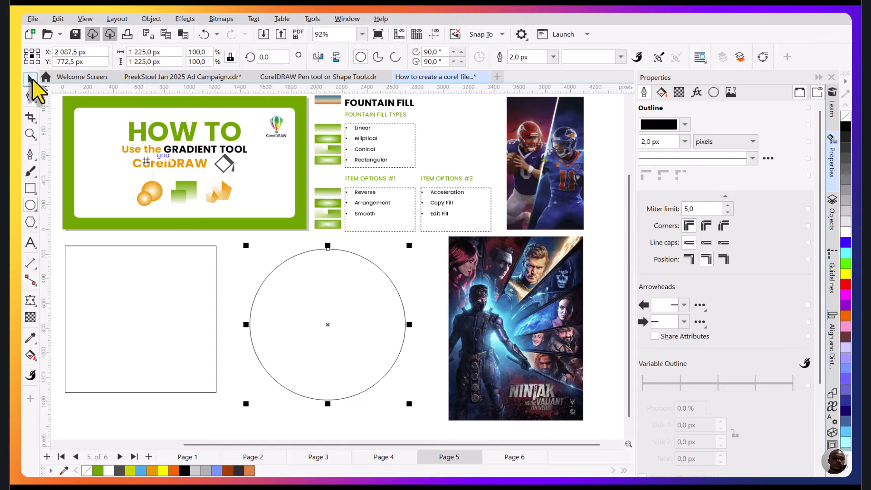
pyautogui.click(30, 79)
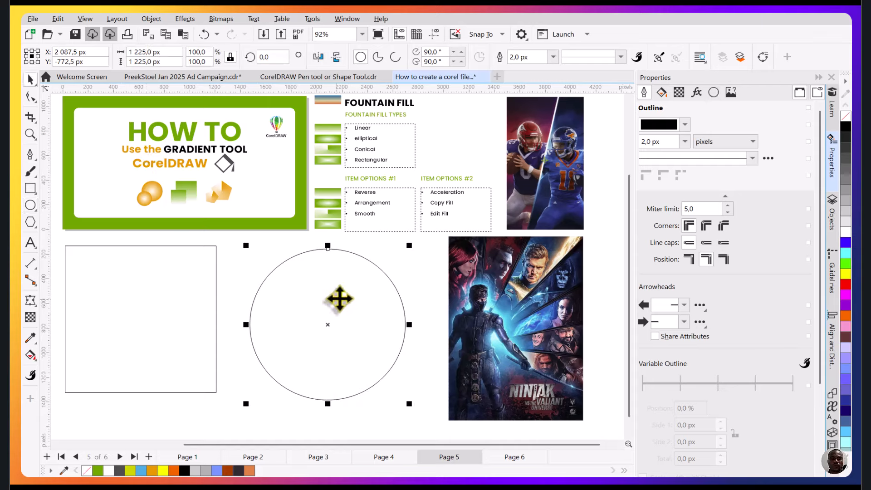
pyautogui.moveTo(331, 326)
pyautogui.mouseDown()
pyautogui.moveTo(312, 334)
pyautogui.moveTo(320, 325)
pyautogui.mouseUp()
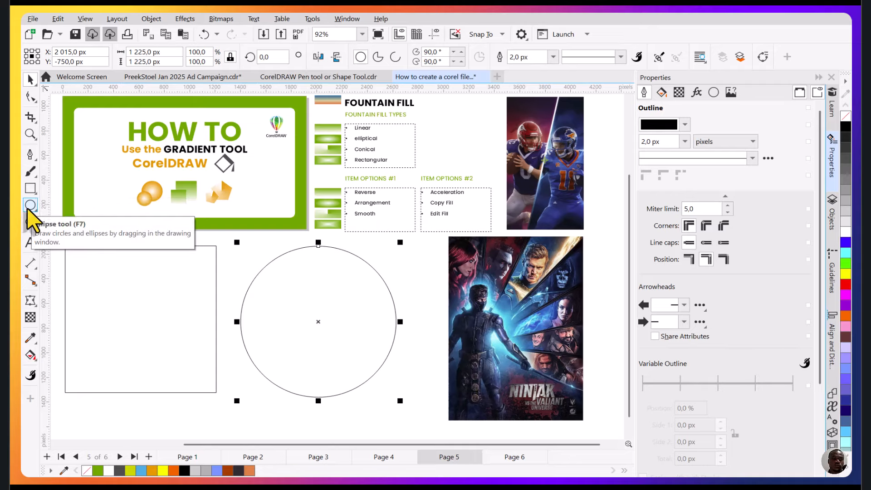
pyautogui.click(30, 188)
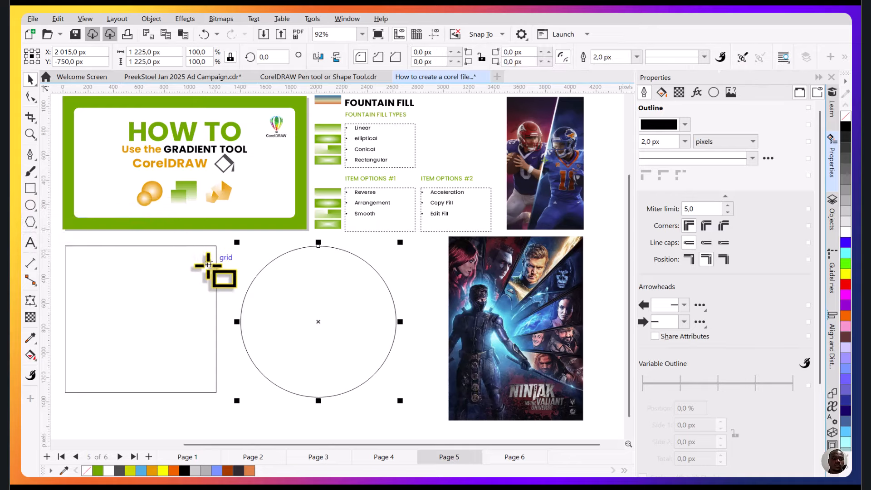
pyautogui.moveTo(117, 257); pyautogui.dragTo(238, 358)
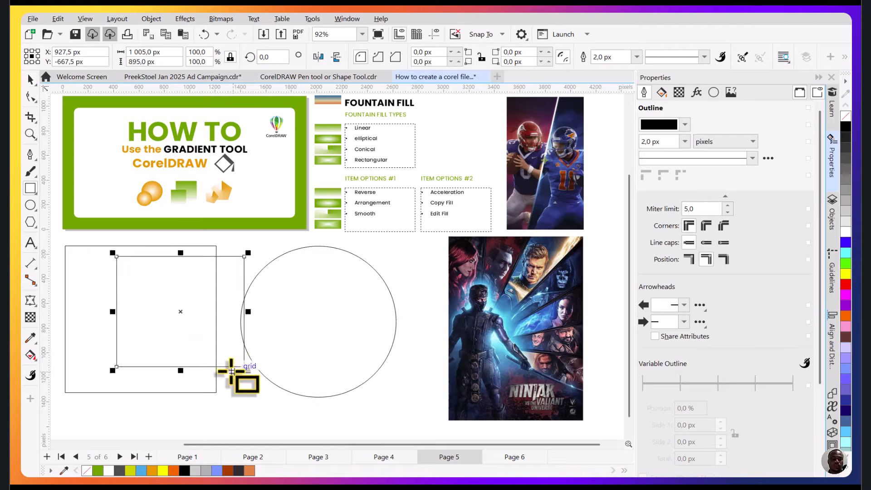
pyautogui.hotkey('ctrl', 'z')
pyautogui.click(31, 80)
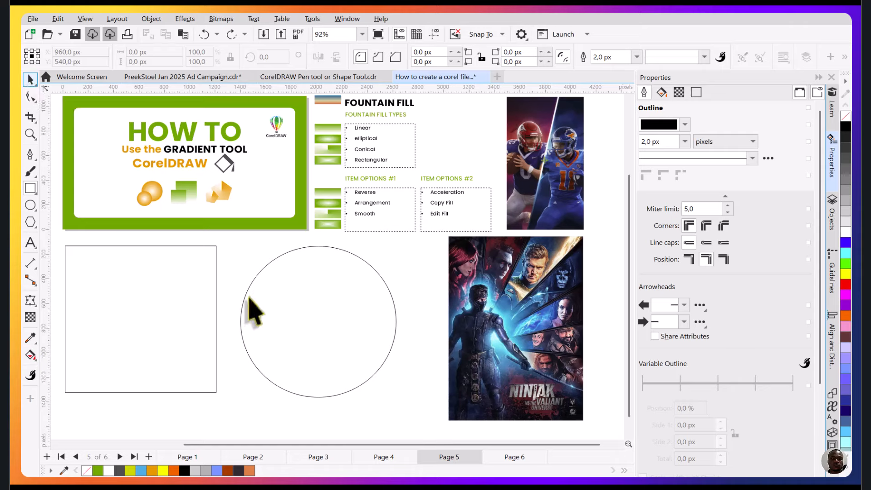
# Select the square and try stretching its width to about 1665 px
pyautogui.click(169, 291)
pyautogui.click(169, 246)
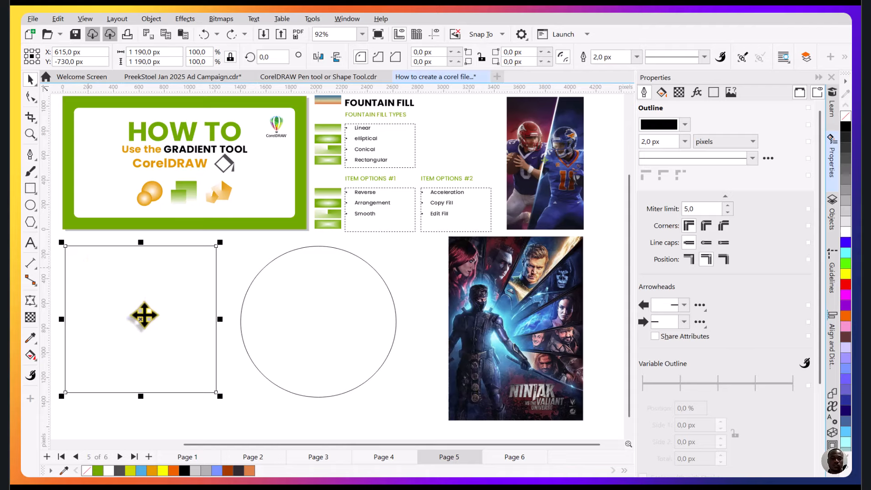
pyautogui.moveTo(219, 322); pyautogui.dragTo(276, 339)
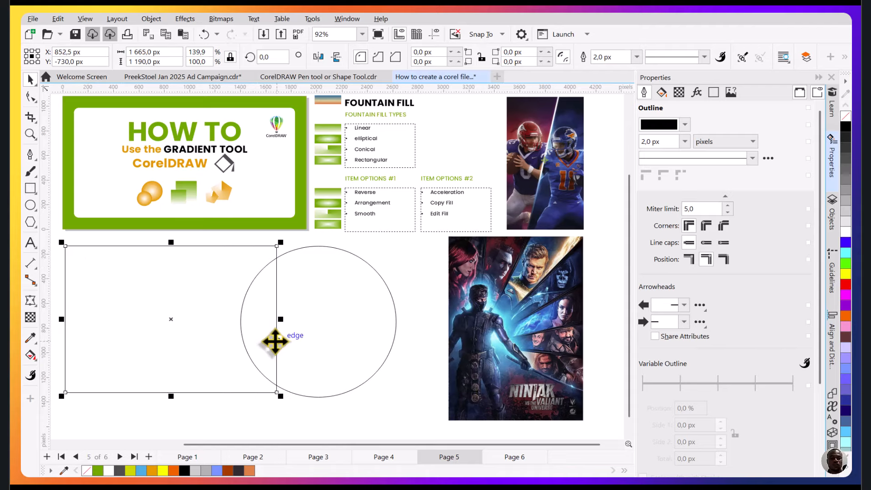
pyautogui.hotkey('ctrl', 'z')
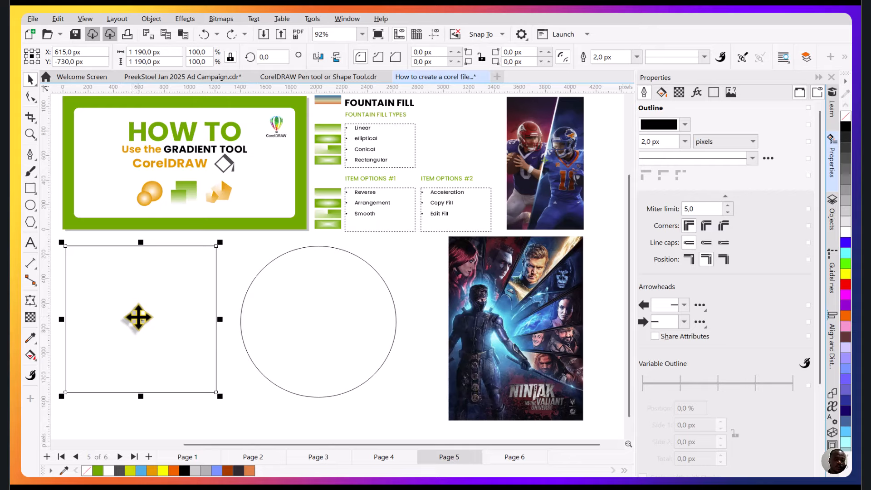
pyautogui.press('g')
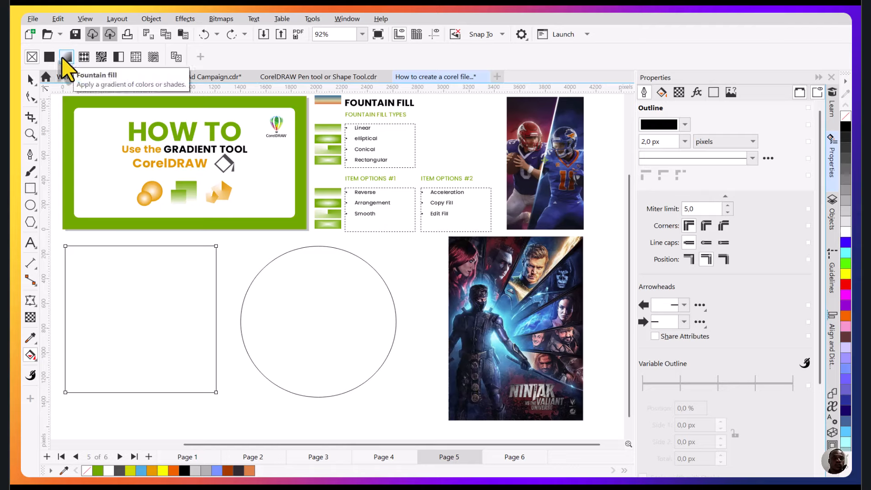
pyautogui.click(28, 81)
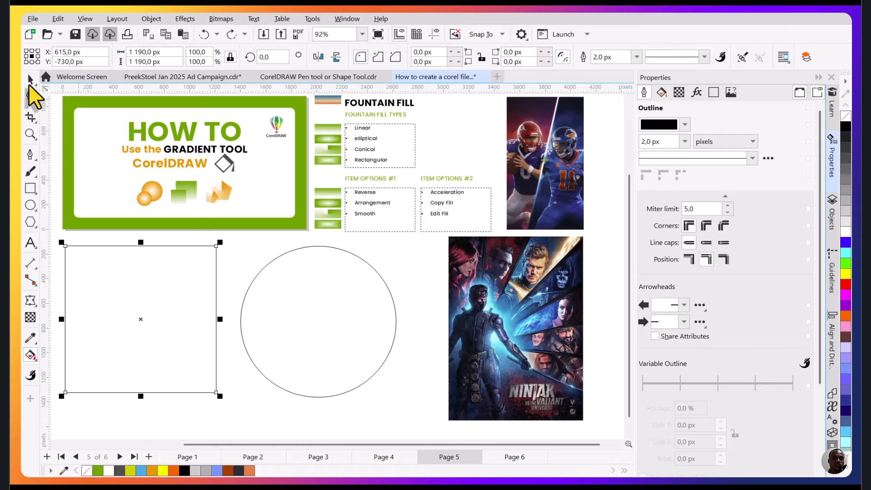
pyautogui.click(32, 123)
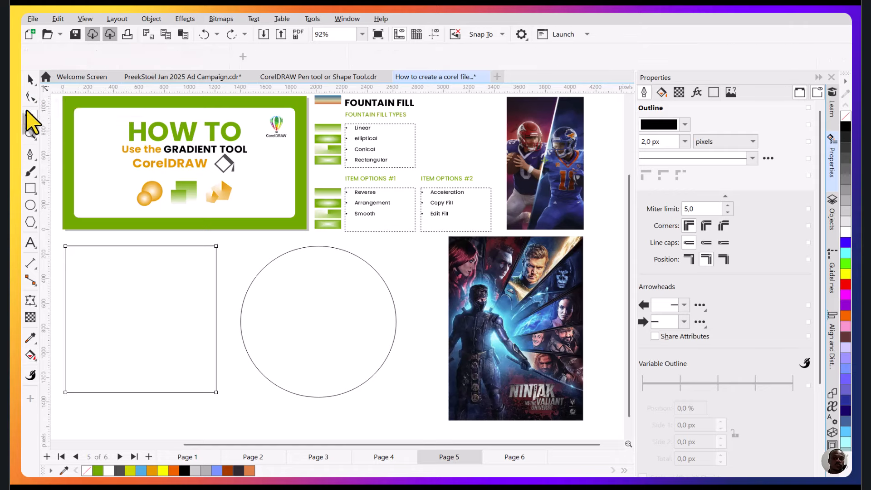
pyautogui.click(30, 172)
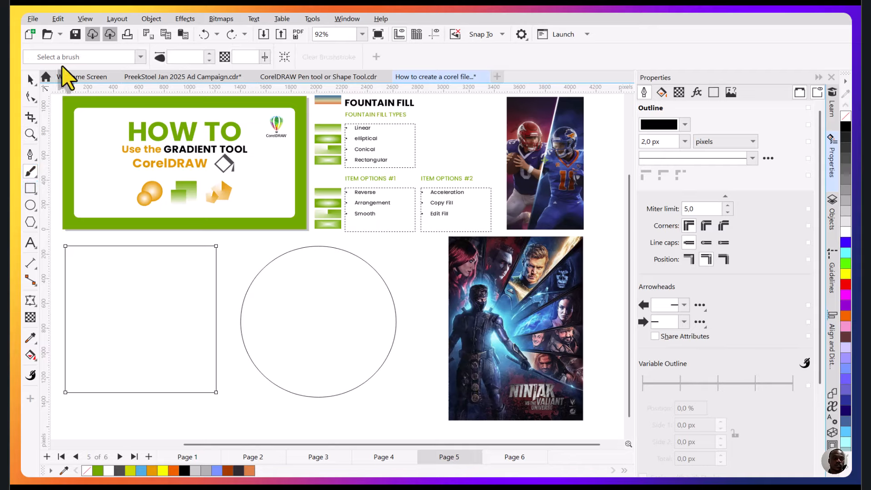
# Apply a black-to-white linear fountain fill to the square using the Interactive Fill tool
pyautogui.press('g')
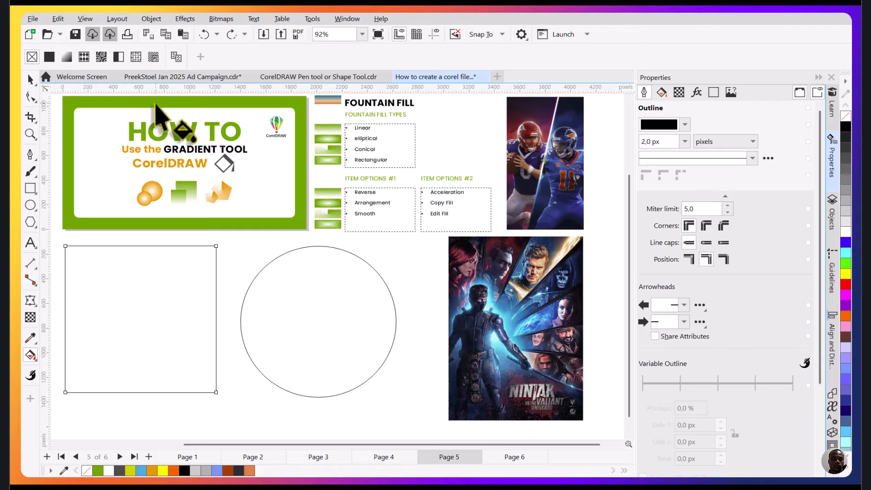
pyautogui.moveTo(356, 131); pyautogui.dragTo(357, 146)
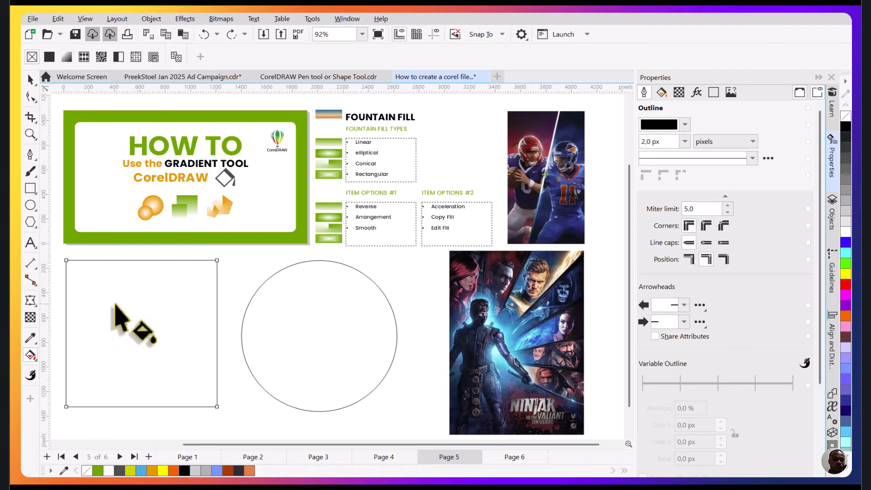
pyautogui.click(68, 57)
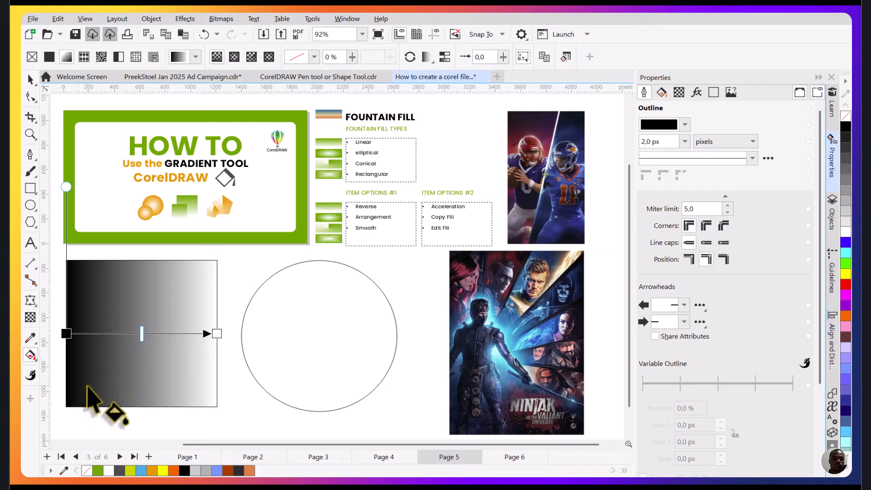
# Redraw the square's linear gradient in several directions, ending with a diagonal from black near its lower-right corner to white near its upper-left corner
pyautogui.moveTo(79, 395); pyautogui.dragTo(164, 314)
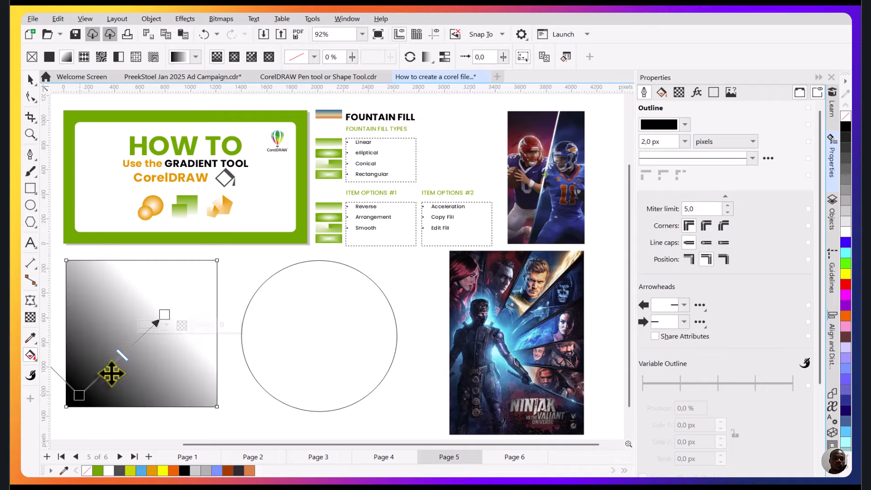
pyautogui.moveTo(163, 390); pyautogui.dragTo(109, 266)
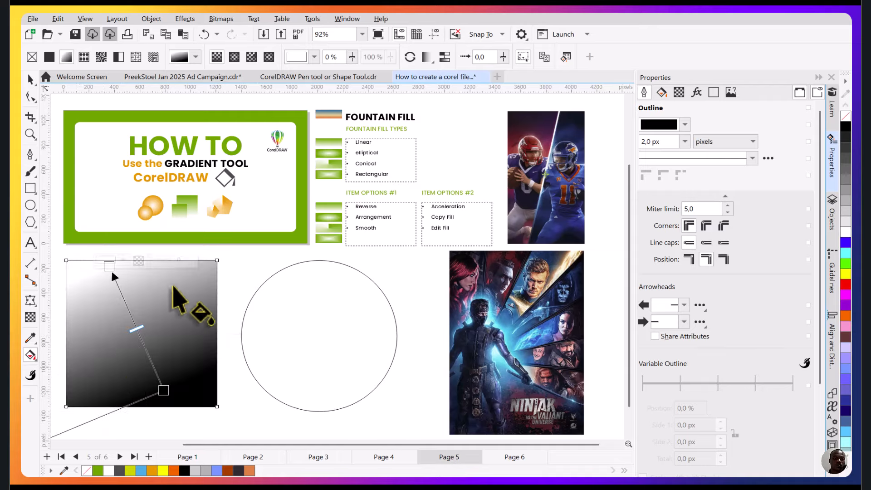
pyautogui.moveTo(104, 368); pyautogui.dragTo(181, 272)
pyautogui.moveTo(166, 368); pyautogui.dragTo(170, 267)
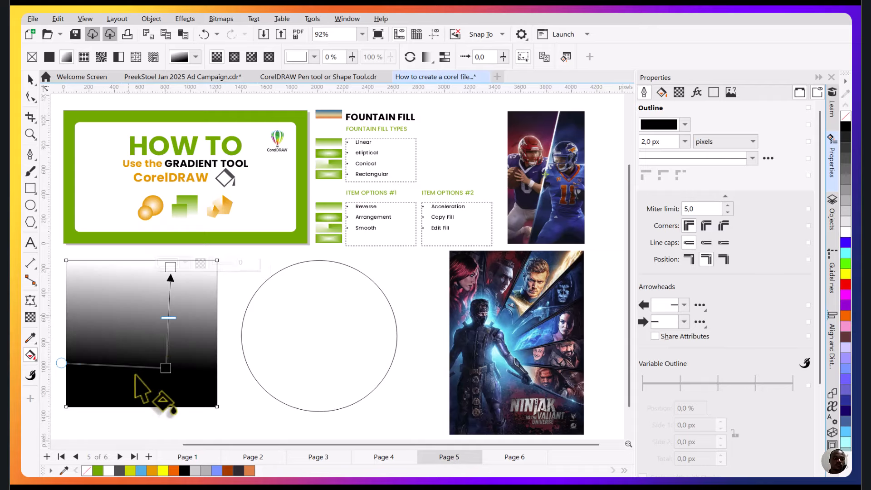
pyautogui.moveTo(105, 381); pyautogui.dragTo(206, 293)
pyautogui.moveTo(194, 379); pyautogui.dragTo(107, 282)
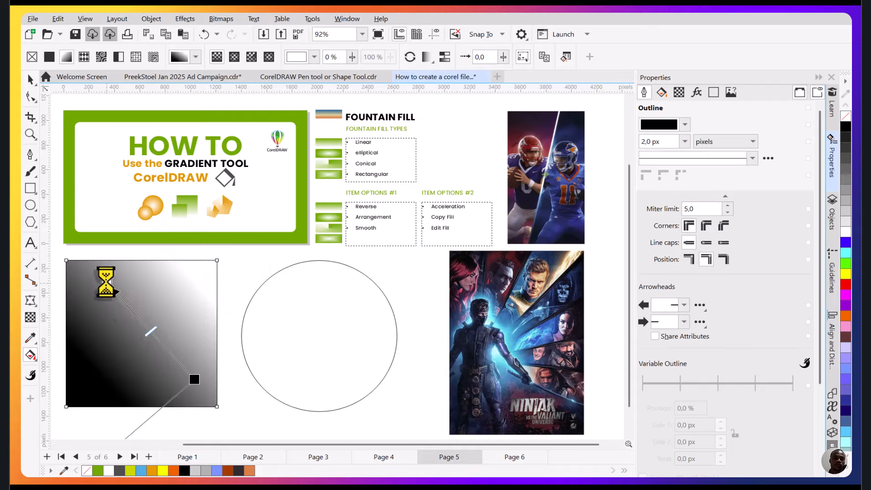
# Change the square's fountain fill to elliptical, shift its white centre, enlarge the gradient beyond the upper edge and narrow it into an oval
pyautogui.click(234, 57)
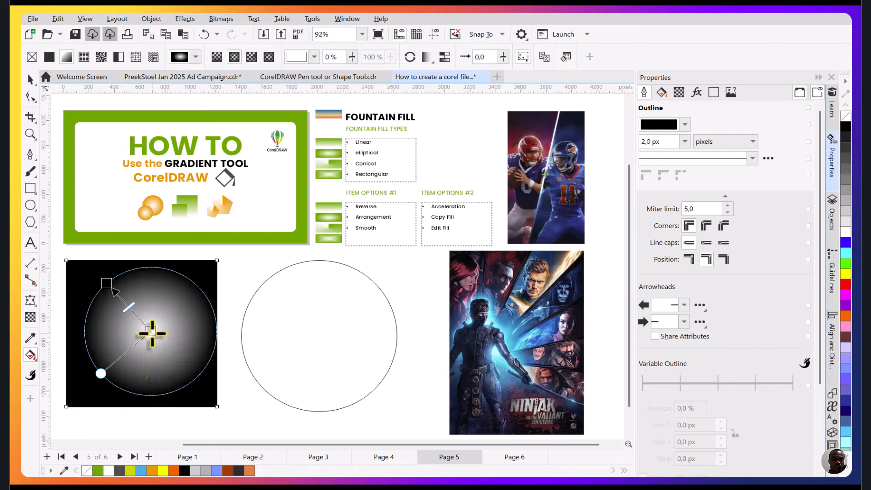
pyautogui.moveTo(151, 331); pyautogui.dragTo(137, 335)
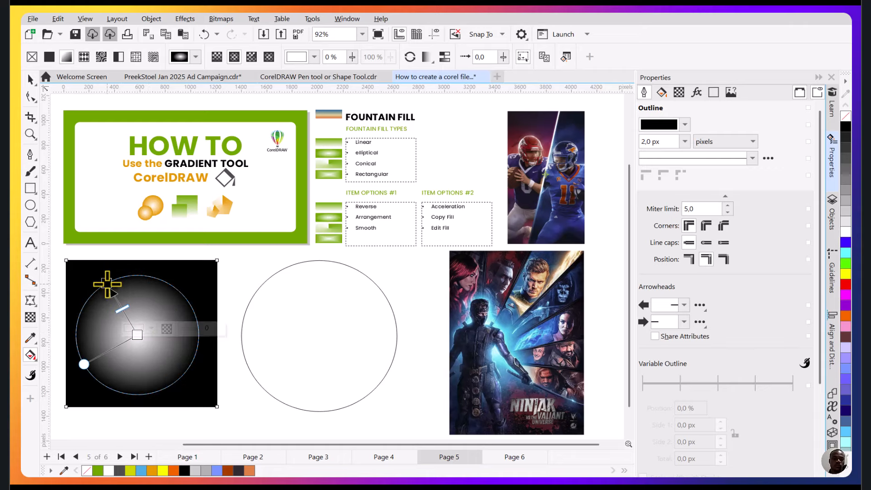
pyautogui.moveTo(106, 283); pyautogui.dragTo(110, 247)
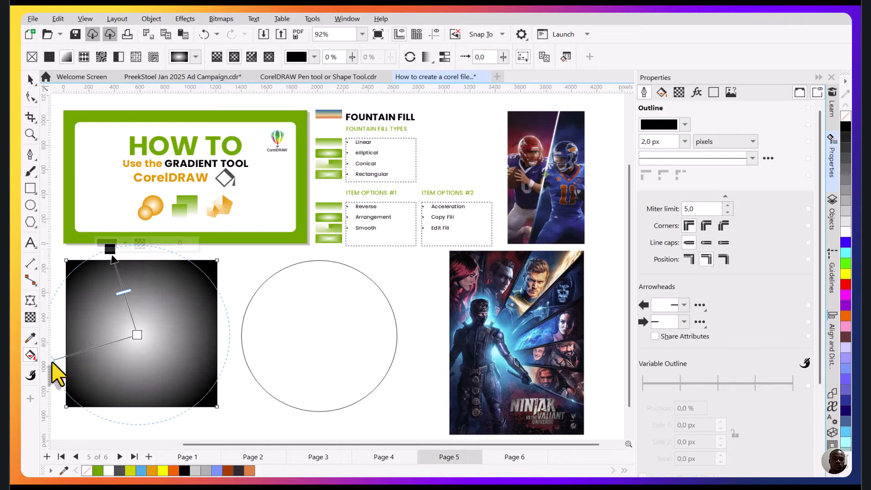
pyautogui.moveTo(53, 362); pyautogui.dragTo(72, 402)
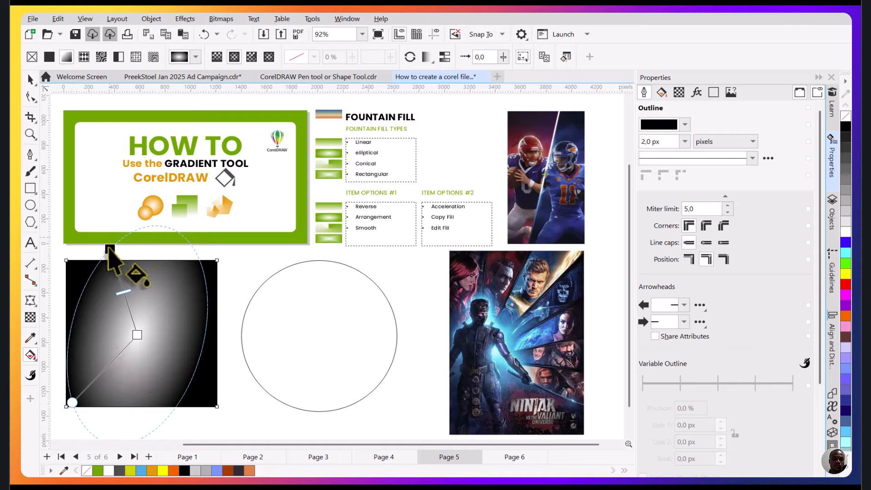
# Tilt the square's elliptical gradient toward the upper-right corner, widen it and place its white node near the square's centre
pyautogui.moveTo(109, 247); pyautogui.dragTo(148, 247)
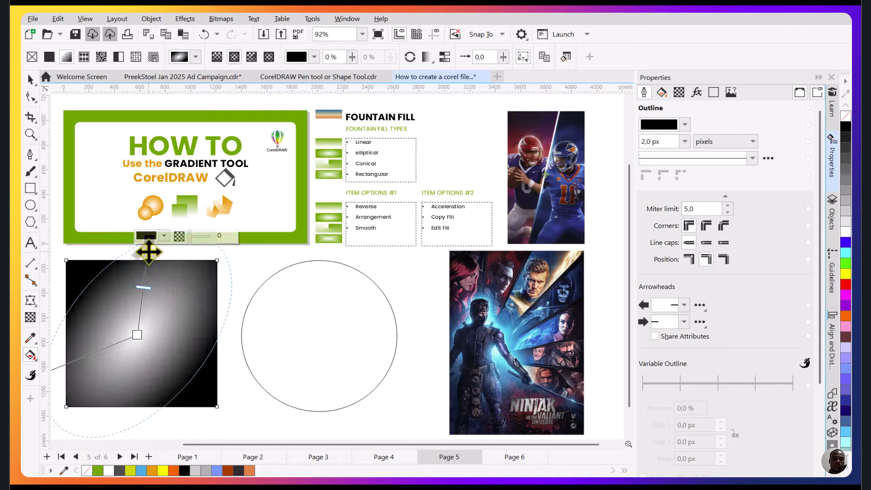
pyautogui.moveTo(149, 252); pyautogui.dragTo(181, 265)
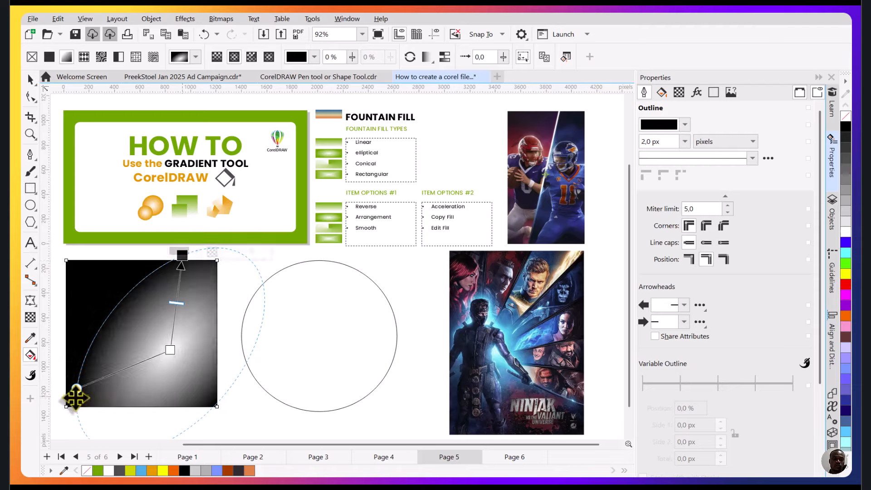
pyautogui.moveTo(77, 390); pyautogui.dragTo(72, 366)
pyautogui.moveTo(171, 350); pyautogui.dragTo(152, 335)
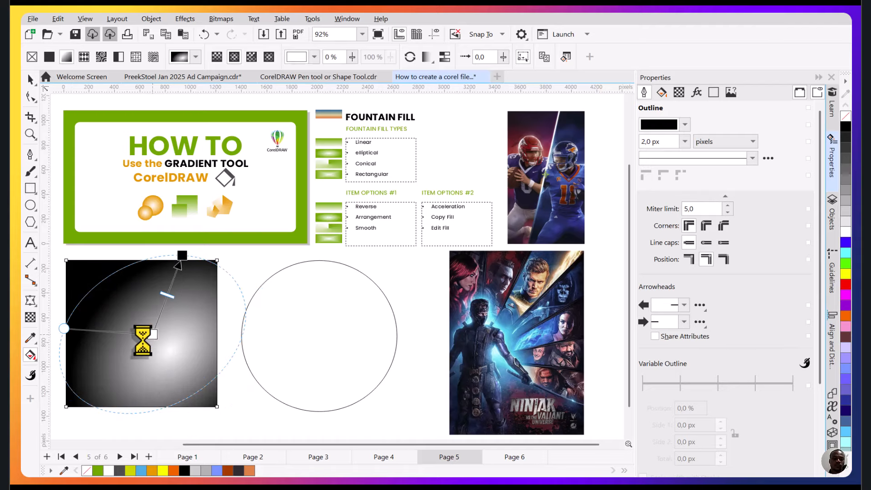
# Change the square's fountain fill type to conical
pyautogui.click(252, 58)
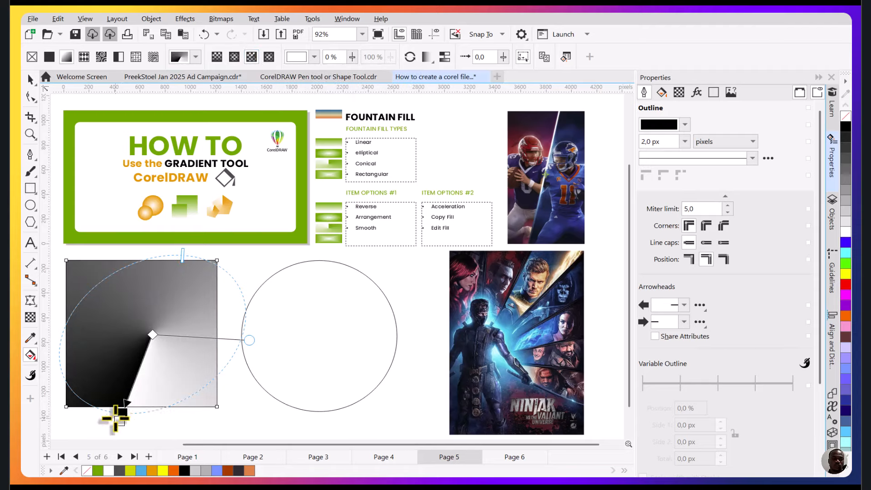
# Rotate the square's conical gradient so its black-to-white edge points toward the lower-left corner, and reduce the gradient's width
pyautogui.moveTo(116, 418); pyautogui.dragTo(82, 401)
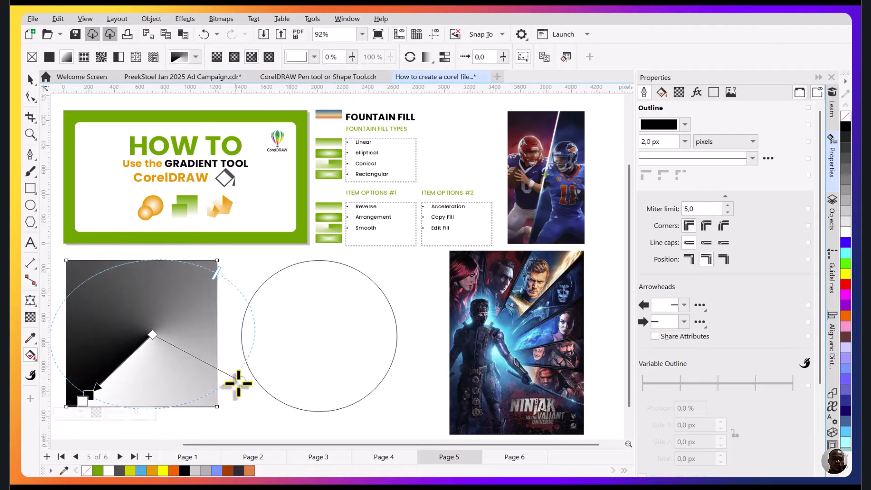
pyautogui.moveTo(239, 383)
pyautogui.mouseDown()
pyautogui.moveTo(268, 389)
pyautogui.moveTo(222, 369)
pyautogui.moveTo(230, 380)
pyautogui.moveTo(214, 363)
pyautogui.moveTo(247, 317)
pyautogui.moveTo(237, 311)
pyautogui.moveTo(233, 419)
pyautogui.moveTo(179, 399)
pyautogui.moveTo(224, 408)
pyautogui.moveTo(235, 420)
pyautogui.moveTo(228, 385)
pyautogui.mouseUp()
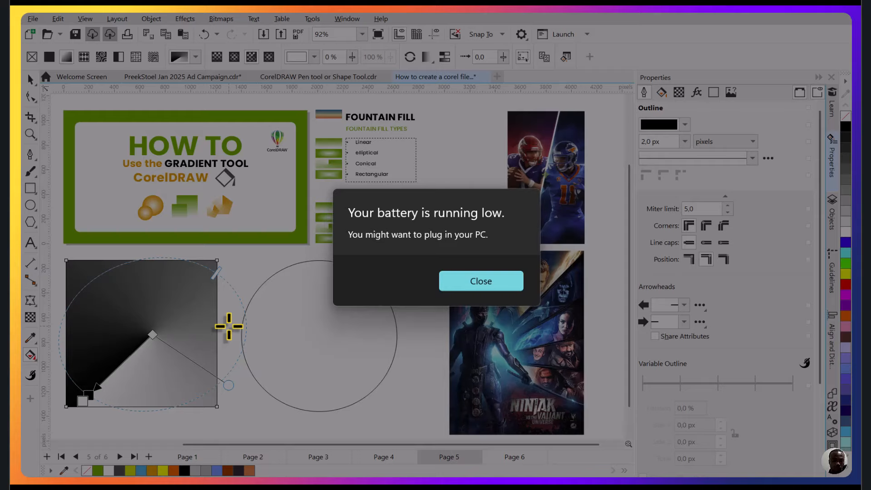
# Dismiss the low-battery warning
pyautogui.click(482, 282)
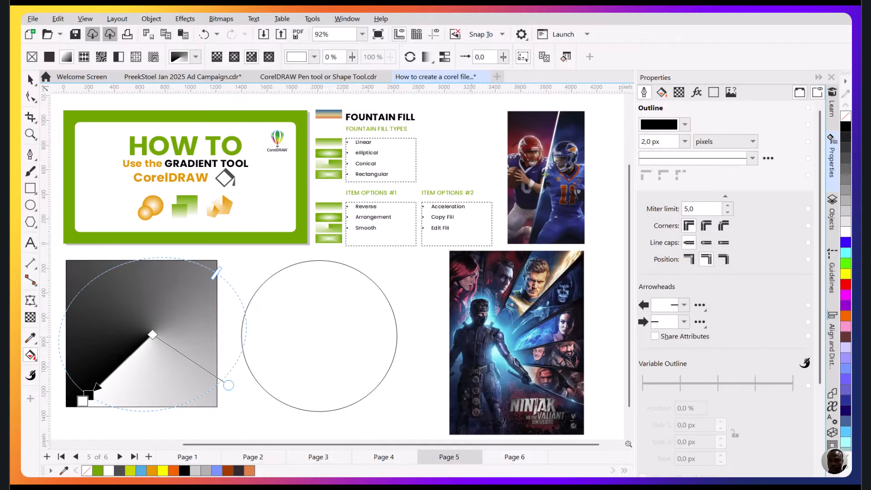
pyautogui.press('super')
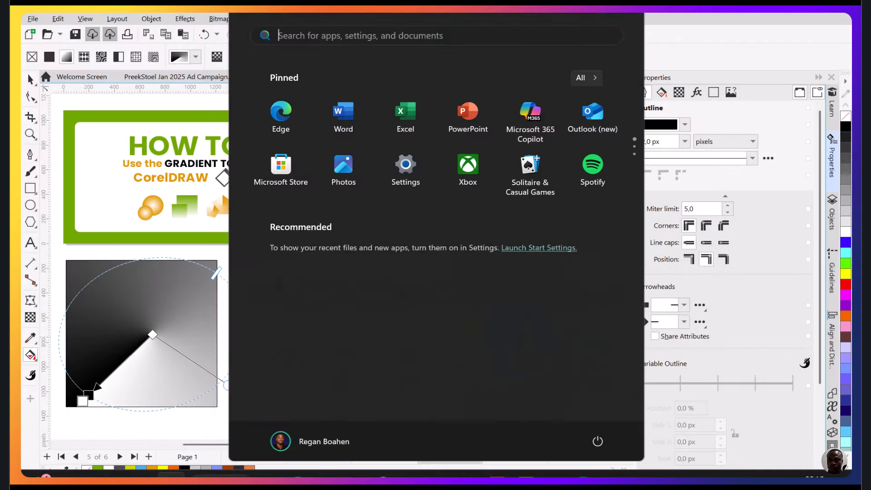
pyautogui.press('Escape')
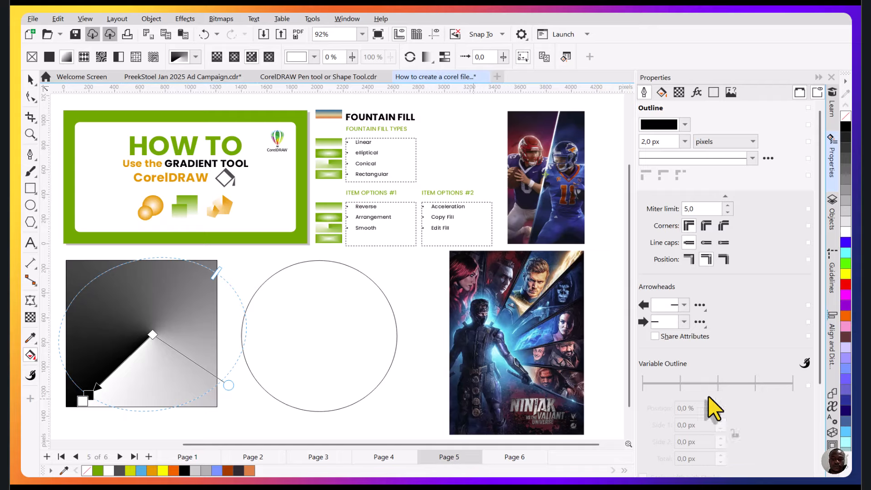
# Change the square's fountain fill to rectangular, move its white node to the square's centre and adjust its black node near the upper-right corner
pyautogui.click(30, 79)
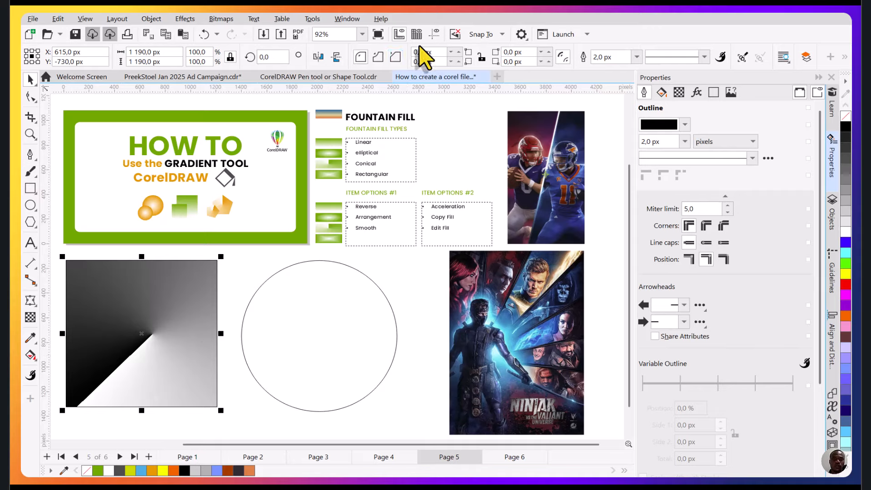
pyautogui.press('g')
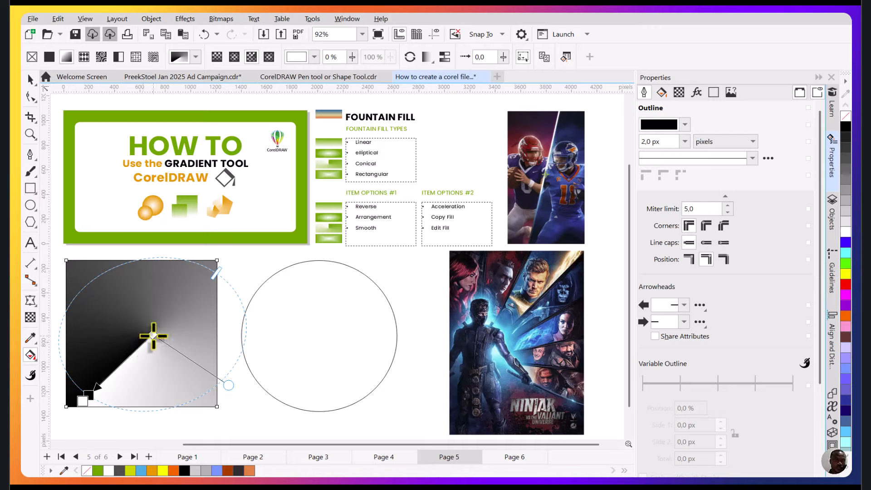
pyautogui.click(268, 57)
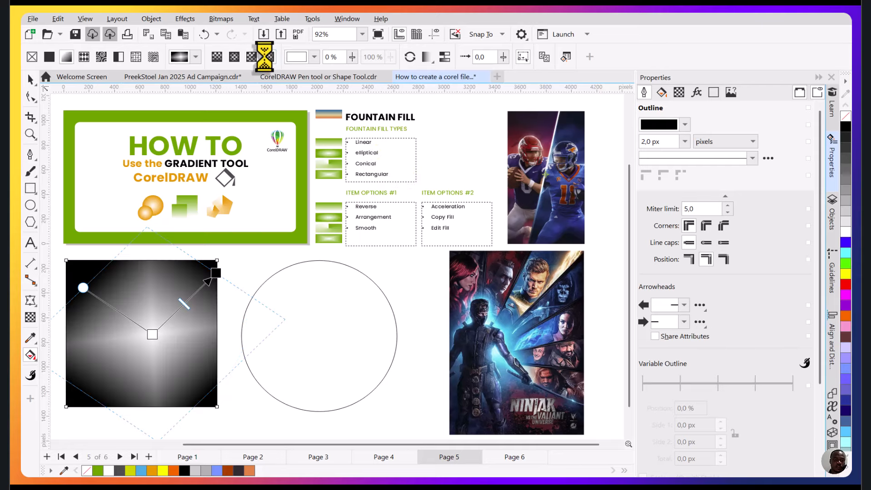
pyautogui.moveTo(152, 336); pyautogui.dragTo(141, 335)
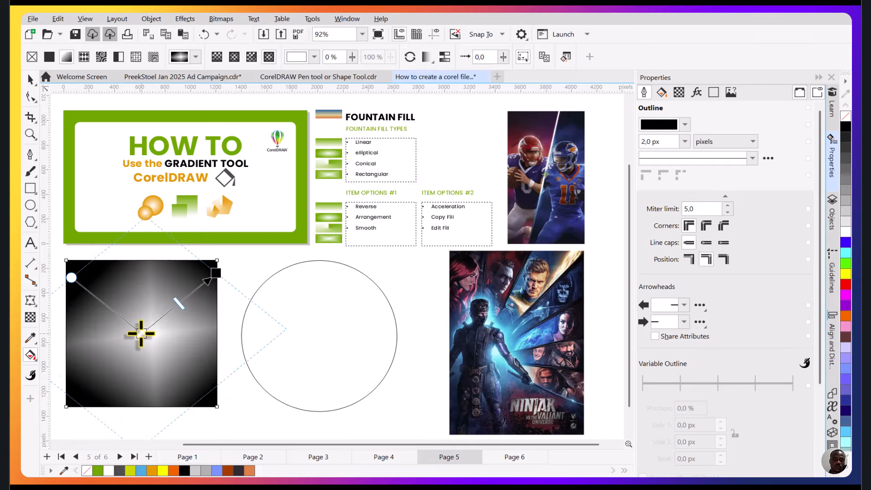
pyautogui.moveTo(214, 277); pyautogui.dragTo(209, 289)
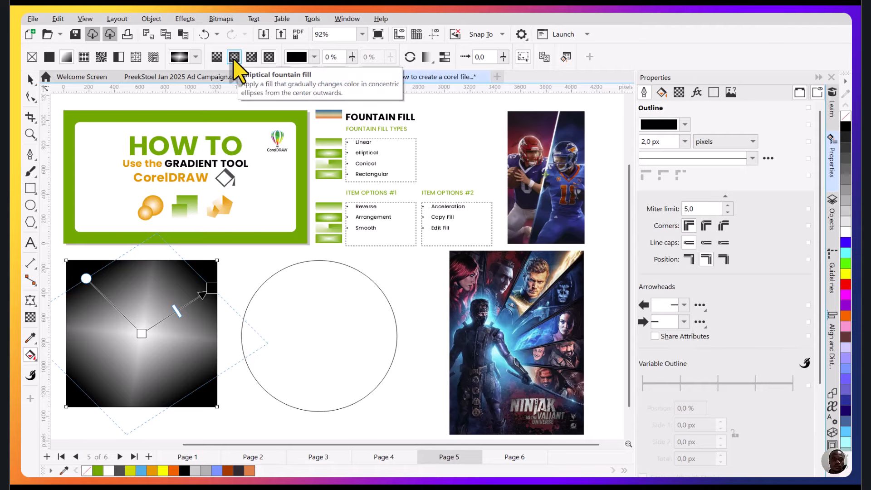
pyautogui.click(150, 323)
pyautogui.click(28, 82)
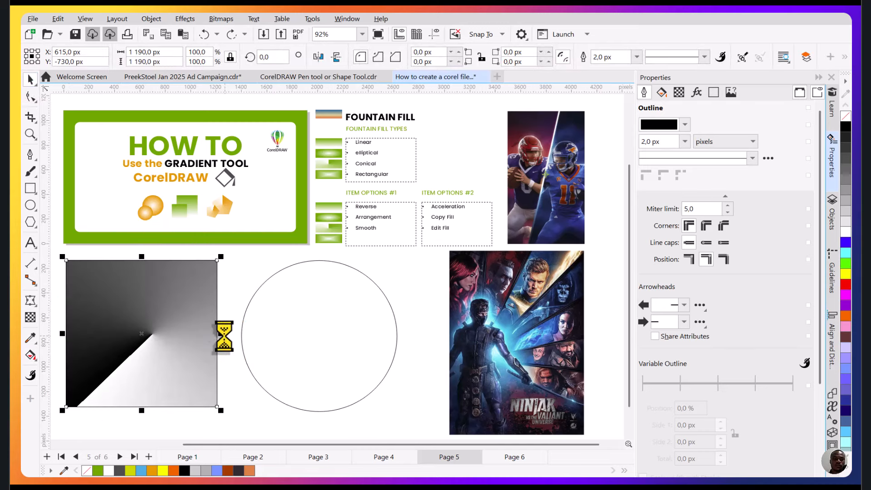
# Undo the square's rectangular, conical and elliptical fill changes, back to the diagonal linear gradient
pyautogui.hotkey('ctrl', 'z')
pyautogui.hotkey('ctrl', 'z')
pyautogui.hotkey('ctrl', 'z')
pyautogui.hotkey('ctrl', 'z')
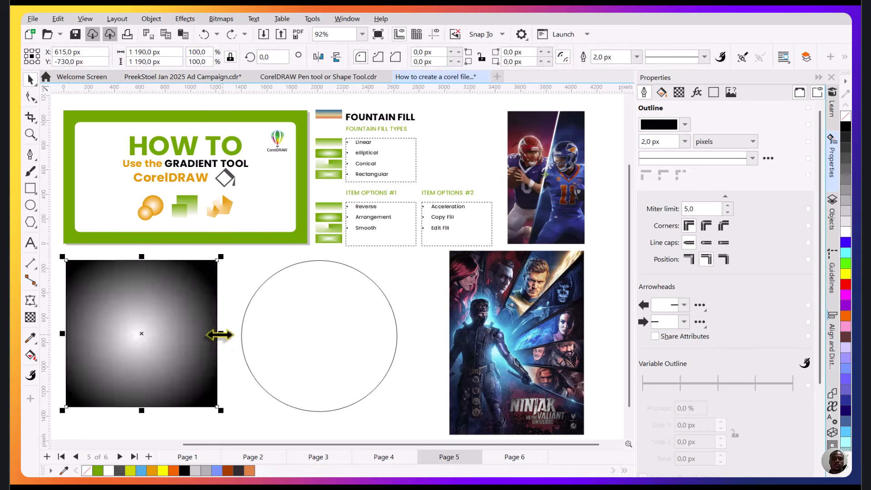
pyautogui.hotkey('ctrl', 'z')
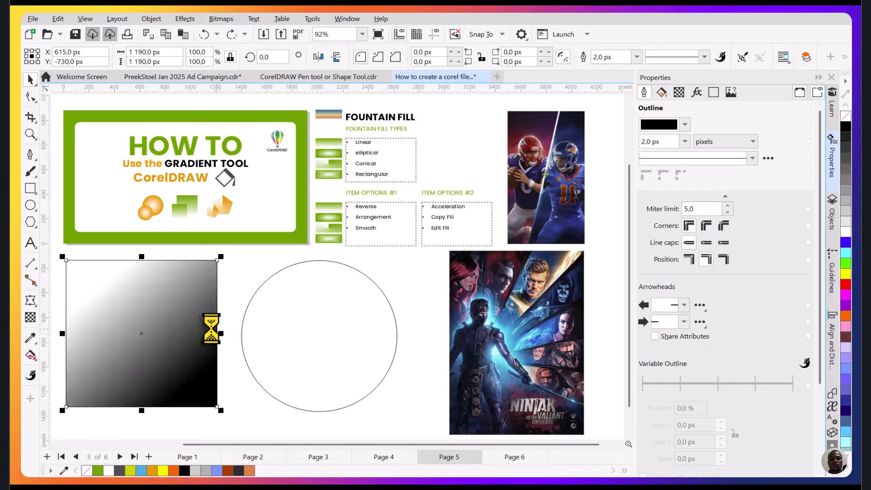
# Shift the black node of the square's linear gradient toward the bottom centre, and apply a linear fountain fill to the circle
pyautogui.press('g')
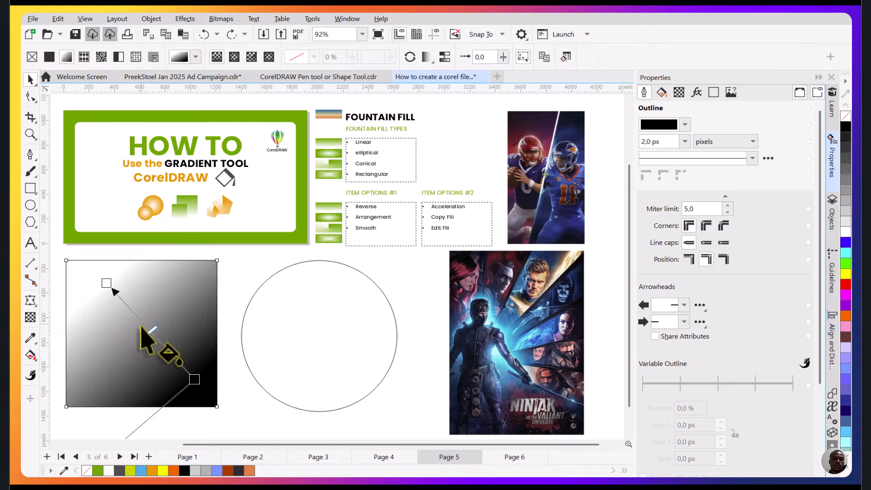
pyautogui.moveTo(194, 378); pyautogui.dragTo(160, 373)
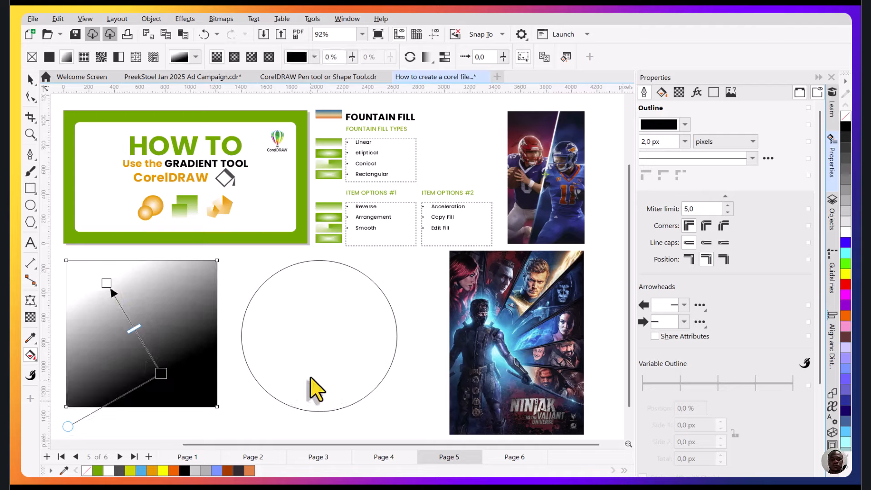
pyautogui.click(329, 297)
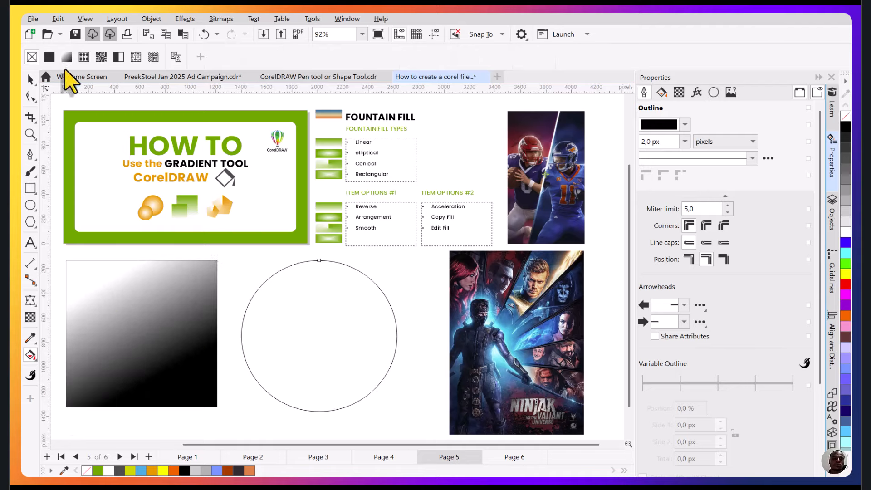
pyautogui.click(67, 56)
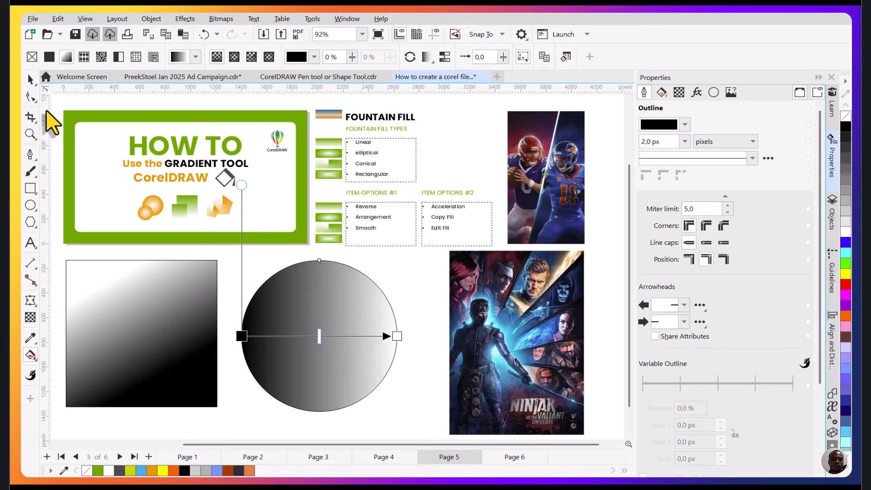
# Move the circle so it overlaps the right part of the square, and select the football picture
pyautogui.click(31, 80)
pyautogui.click(537, 158)
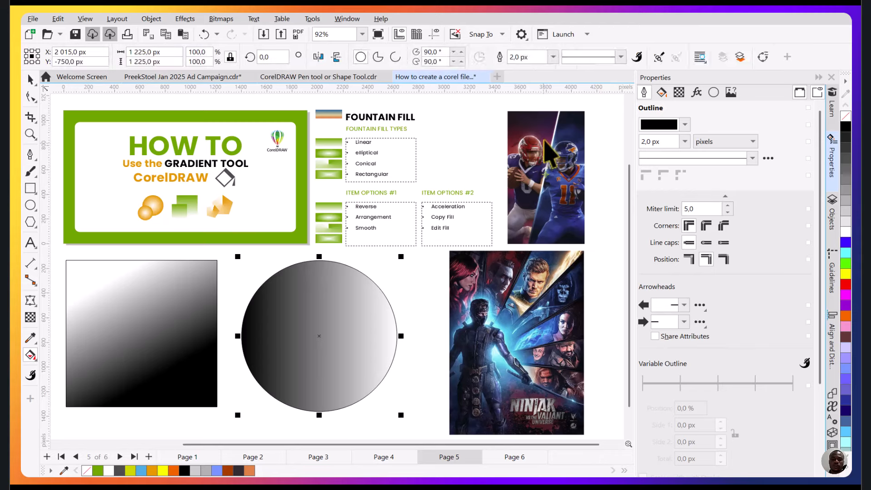
pyautogui.moveTo(354, 346); pyautogui.dragTo(234, 340)
pyautogui.click(551, 184)
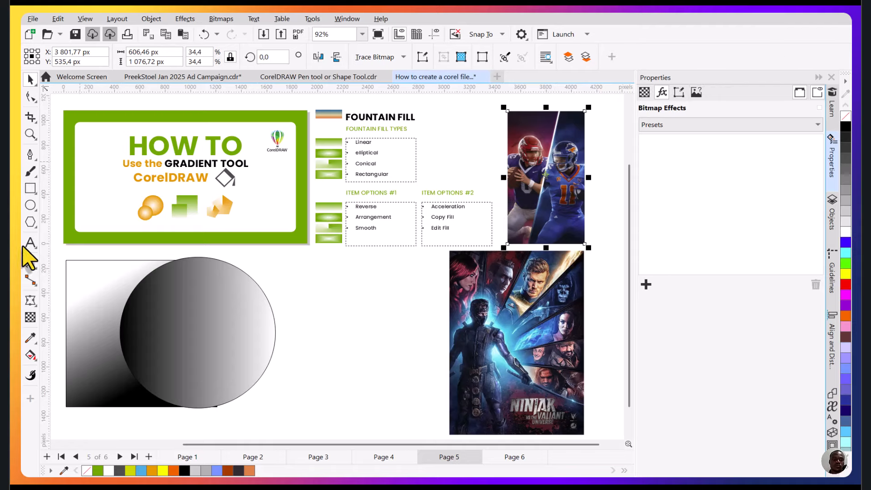
# Draw an upright rectangle about 620 by 1170 px between the circle and the Ninjak poster
pyautogui.click(30, 188)
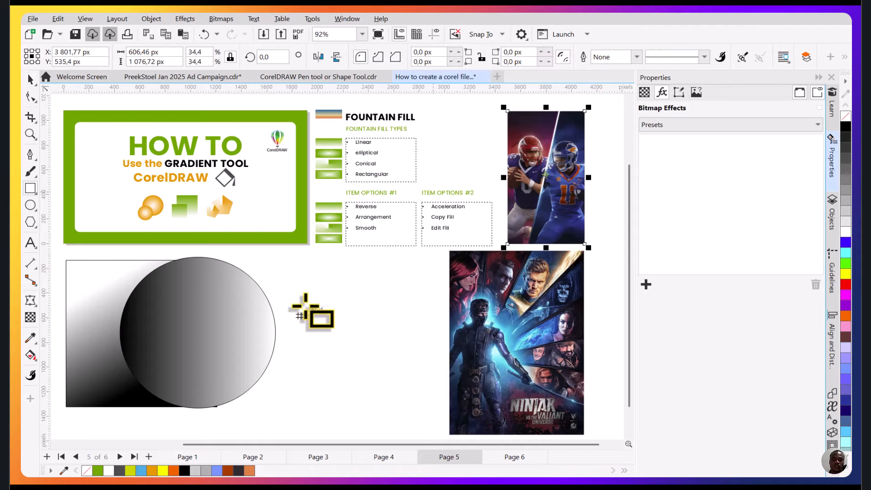
pyautogui.moveTo(321, 264); pyautogui.dragTo(354, 397)
pyautogui.moveTo(400, 408); pyautogui.dragTo(400, 409)
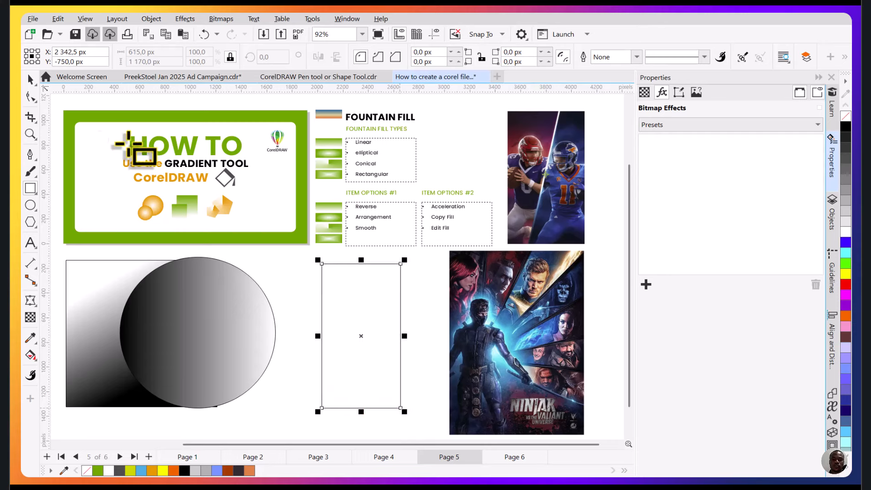
pyautogui.press('space')
pyautogui.scroll(1, 372, 382)
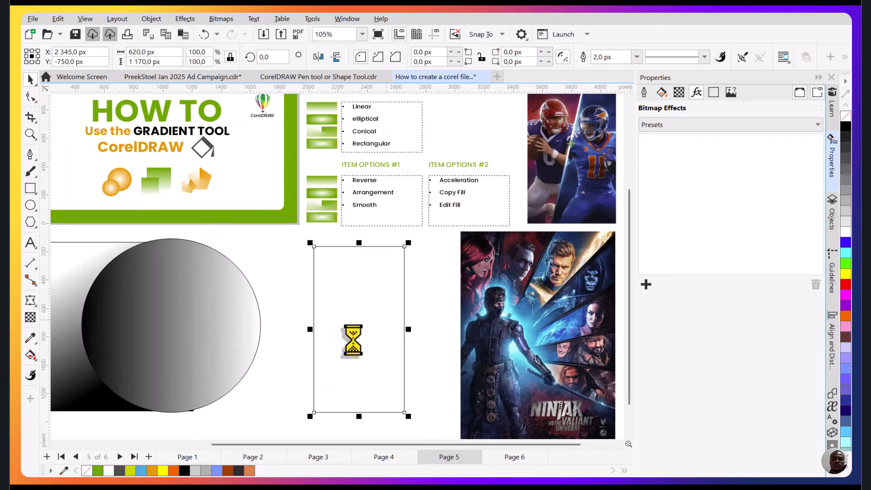
# Convert the upright rectangle to curves and try deleting its lower-right corner node
pyautogui.click(33, 97)
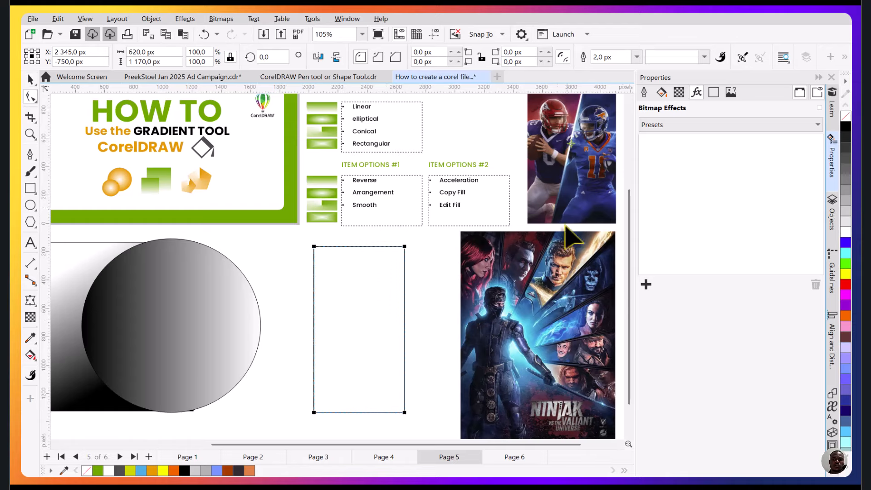
pyautogui.rightClick(376, 307)
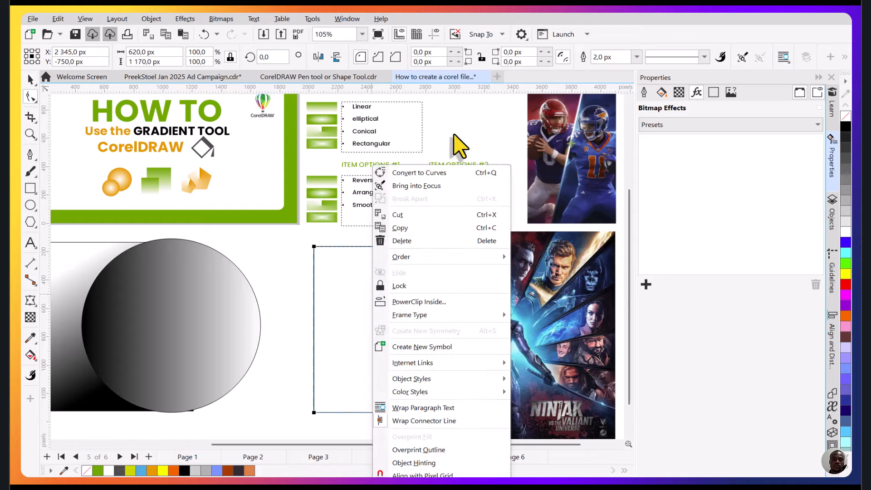
pyautogui.click(449, 171)
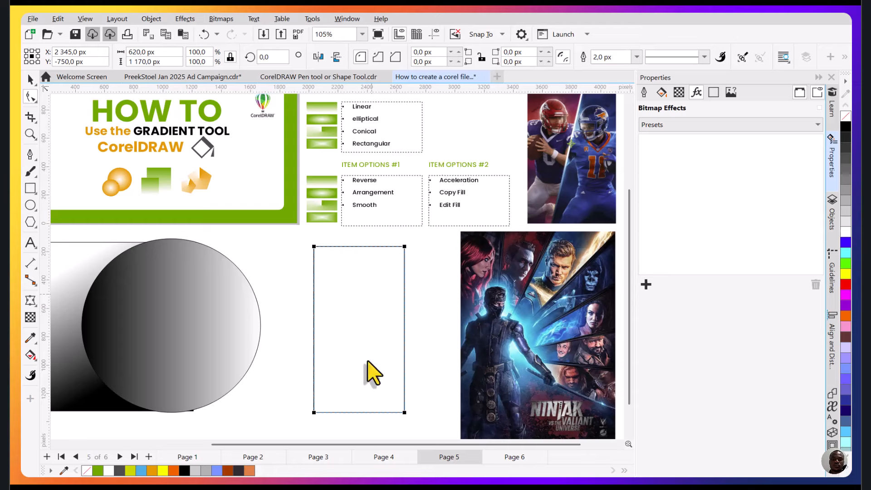
pyautogui.doubleClick(404, 412)
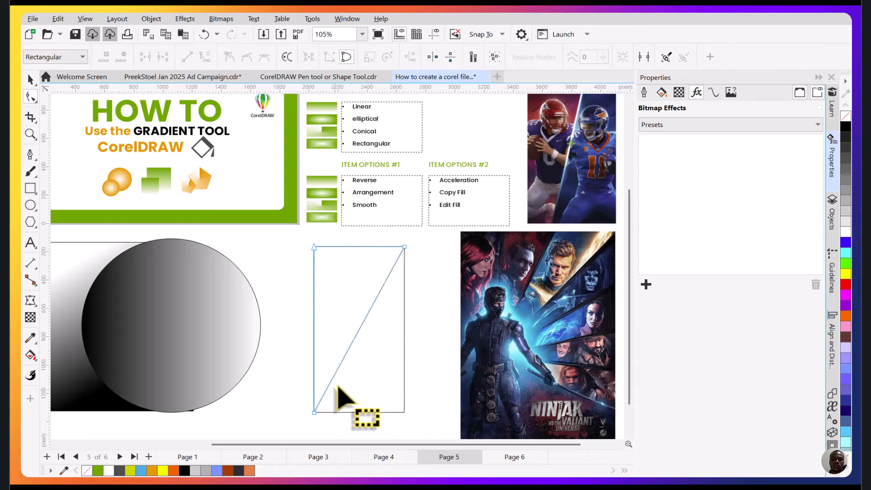
pyautogui.hotkey('ctrl', 'z')
# Move the curve's lower-right node far inward and its upper-right node slightly inward to form a slanted panel about 410 px wide
pyautogui.moveTo(405, 412); pyautogui.dragTo(347, 413)
pyautogui.moveTo(365, 365); pyautogui.dragTo(347, 393)
pyautogui.moveTo(386, 274); pyautogui.dragTo(356, 272)
pyautogui.moveTo(349, 334); pyautogui.dragTo(377, 273)
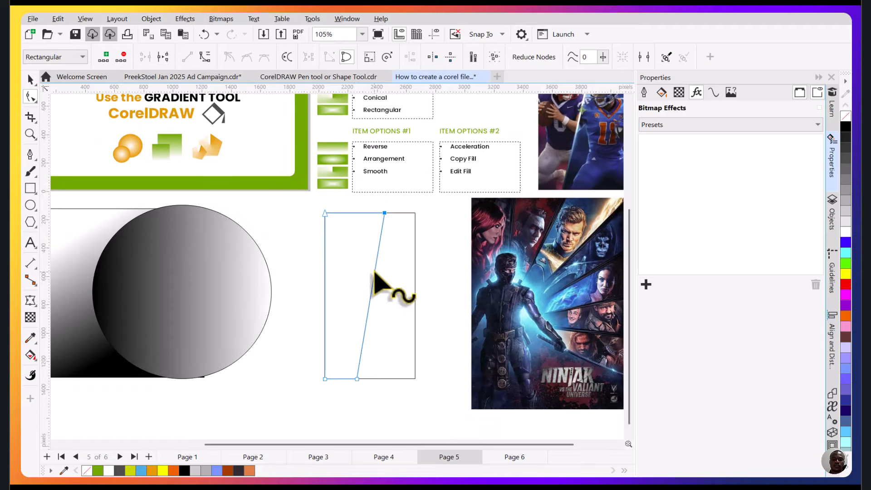
pyautogui.moveTo(357, 379); pyautogui.dragTo(351, 379)
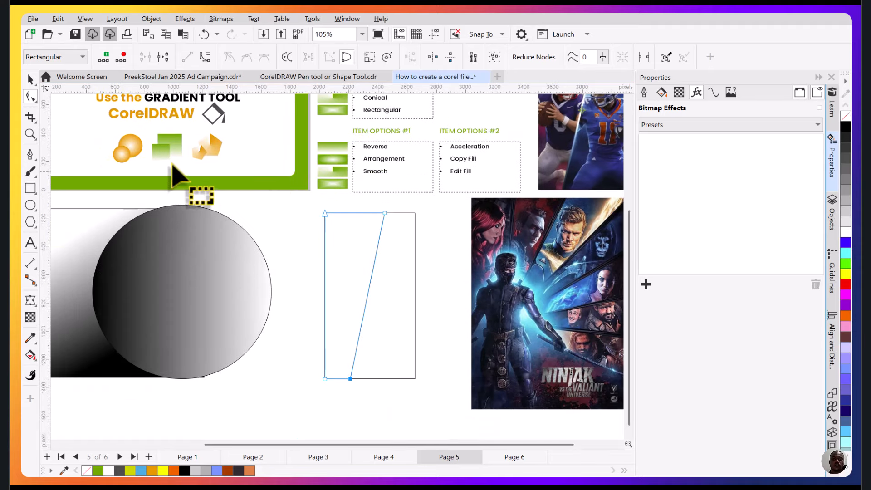
# Make a copy of the slanted panel rotated 180° and align it with the rectangle's right edge, leaving a thin diagonal gap
pyautogui.click(31, 80)
pyautogui.moveTo(374, 258); pyautogui.dragTo(341, 280)
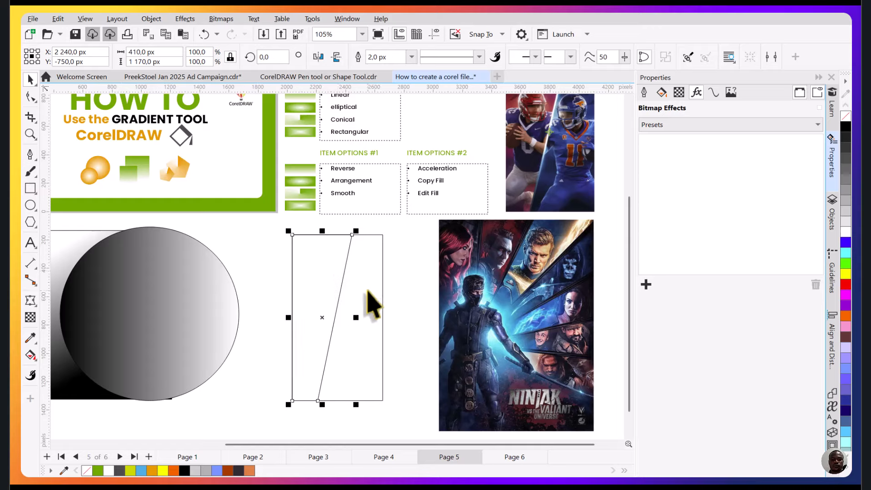
pyautogui.click(337, 57)
pyautogui.click(337, 57)
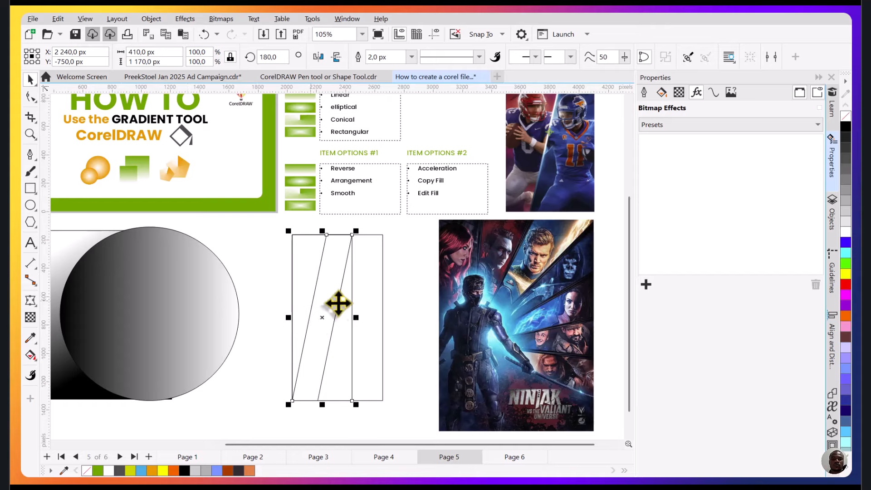
pyautogui.moveTo(352, 306); pyautogui.dragTo(379, 305)
pyautogui.scroll(-1, 365, 278)
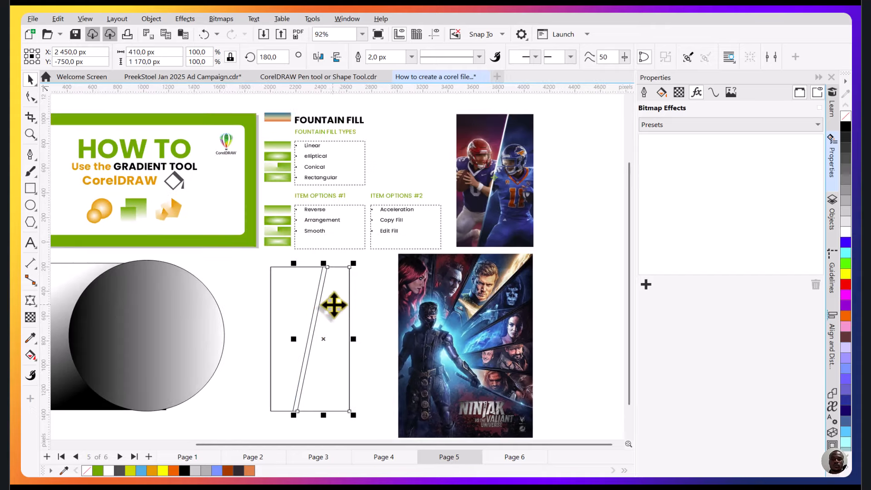
pyautogui.click(362, 315)
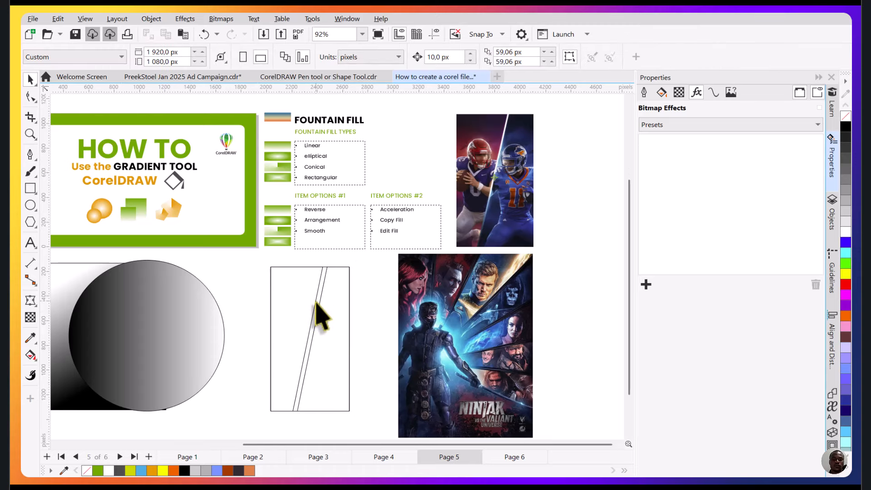
# Stretch the right slanted panel leftward to 435 px wide to narrow the diagonal gap
pyautogui.scroll(2, 318, 302)
pyautogui.click(317, 314)
pyautogui.scroll(4, 293, 352)
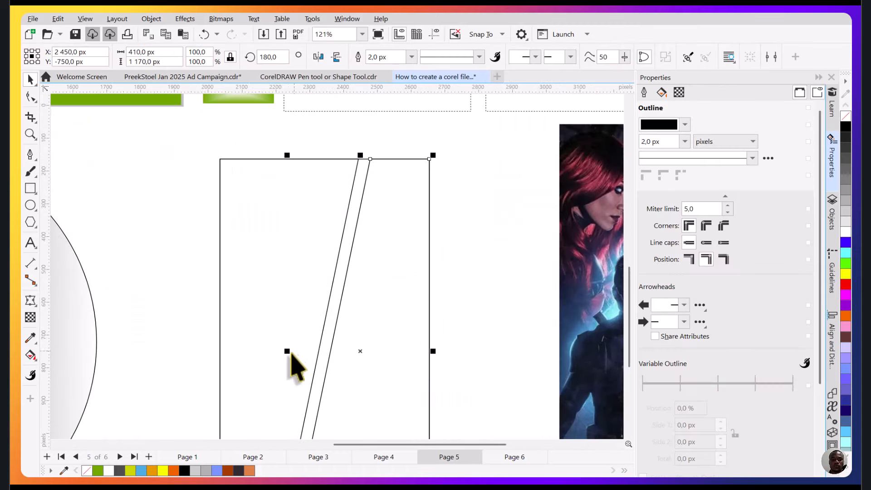
pyautogui.moveTo(285, 353); pyautogui.dragTo(276, 350)
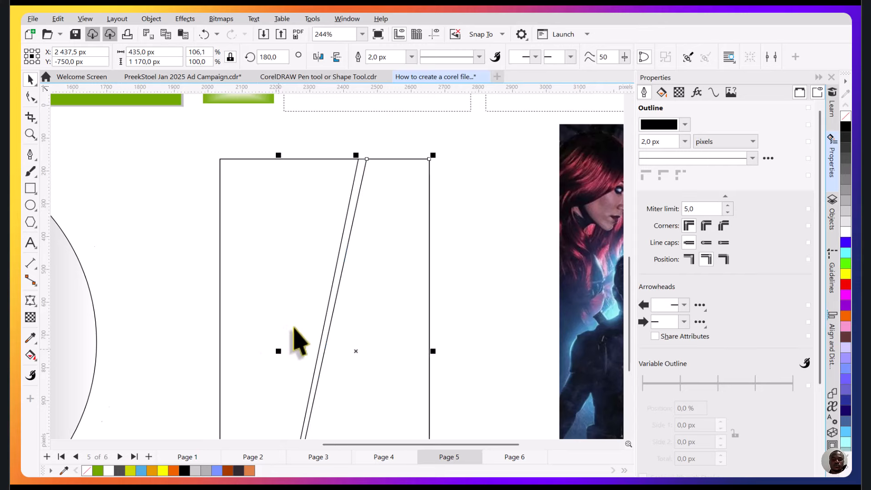
pyautogui.scroll(-2, 295, 340)
pyautogui.scroll(-2, 345, 281)
pyautogui.scroll(-3, 361, 290)
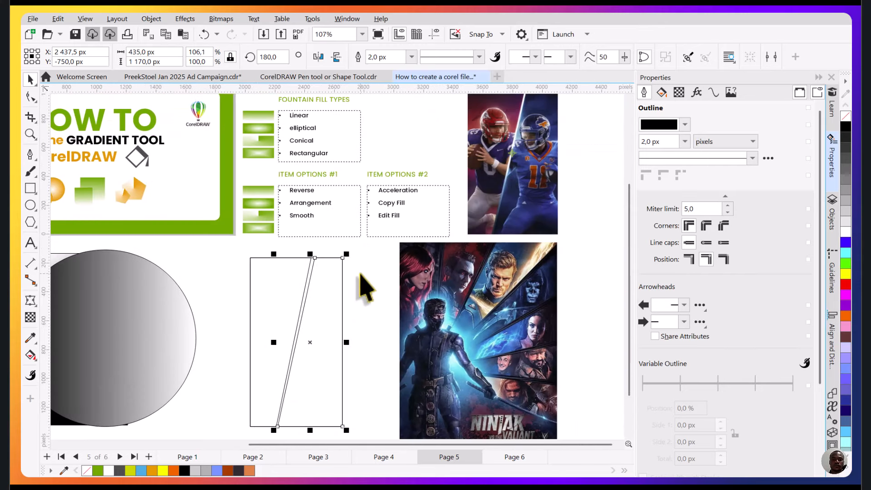
# Apply a linear fountain fill to the left slanted panel, running from black at its bottom edge to white at its top edge
pyautogui.click(361, 295)
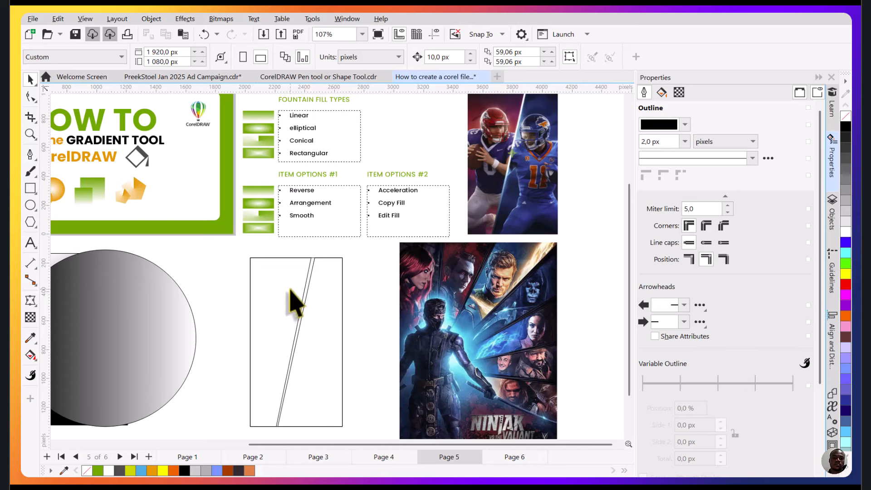
pyautogui.click(310, 312)
pyautogui.hscroll(-2, 332, 305)
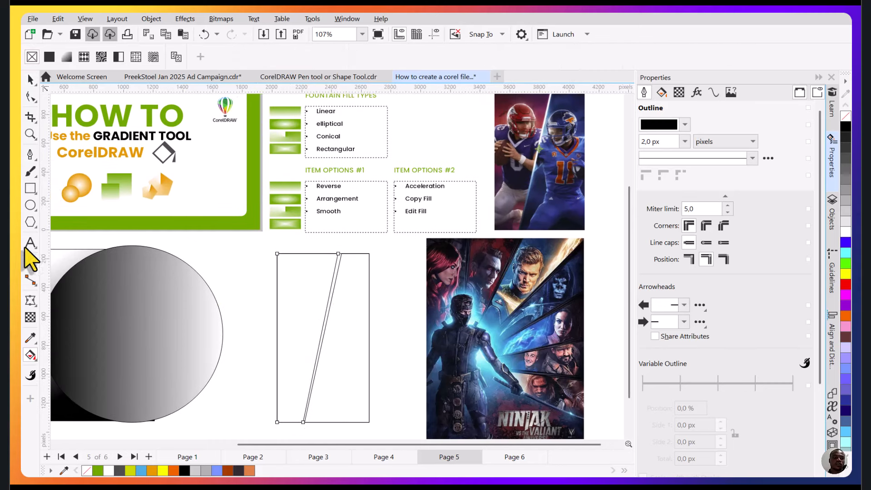
pyautogui.press('g')
pyautogui.click(64, 61)
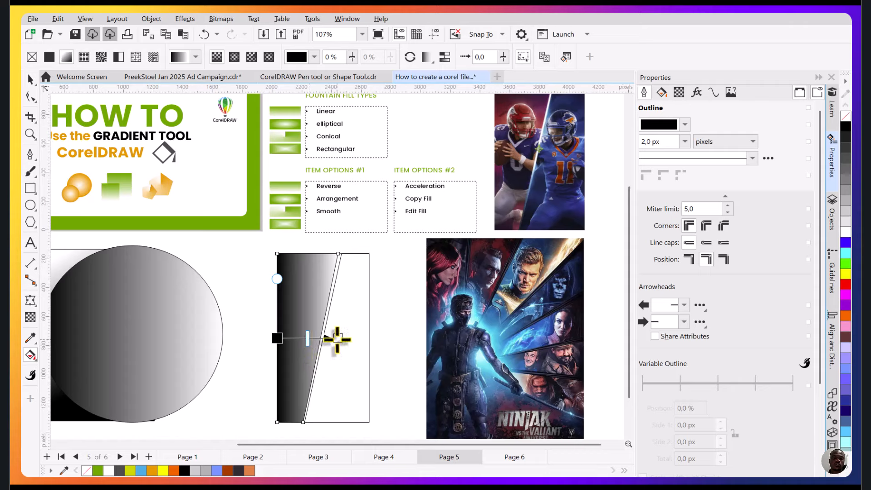
pyautogui.moveTo(338, 338); pyautogui.dragTo(318, 252)
pyautogui.moveTo(277, 338)
pyautogui.mouseDown()
pyautogui.moveTo(292, 350)
pyautogui.moveTo(290, 421)
pyautogui.mouseUp()
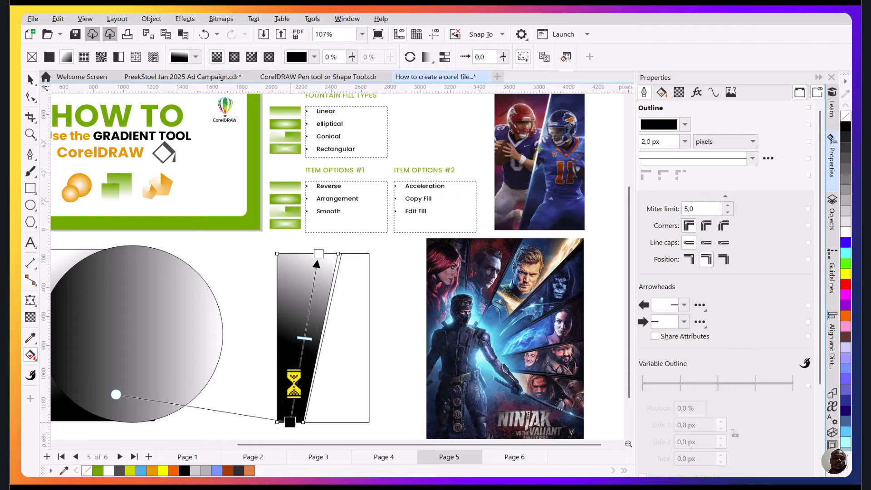
pyautogui.doubleClick(302, 344)
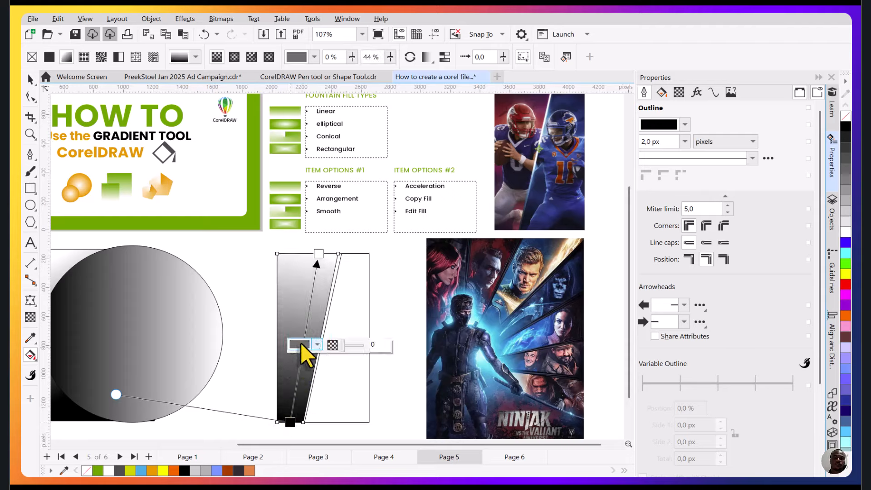
pyautogui.click(317, 344)
pyautogui.click(300, 354)
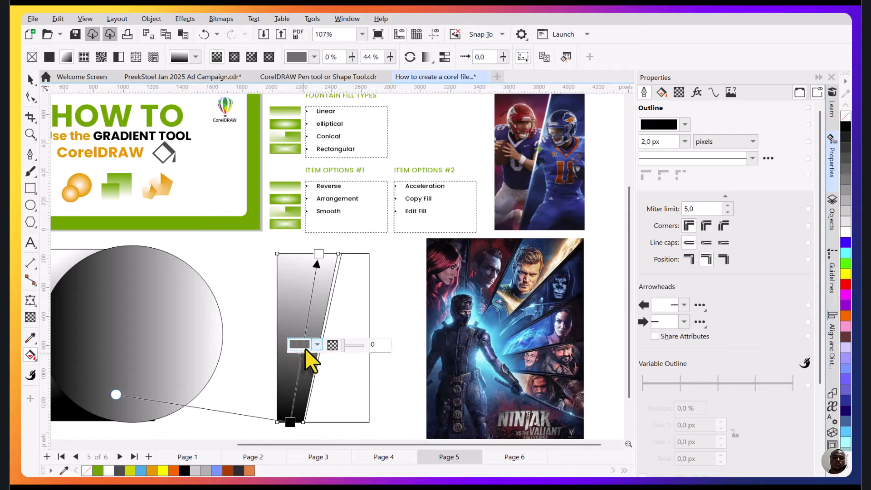
pyautogui.moveTo(303, 355); pyautogui.dragTo(314, 300)
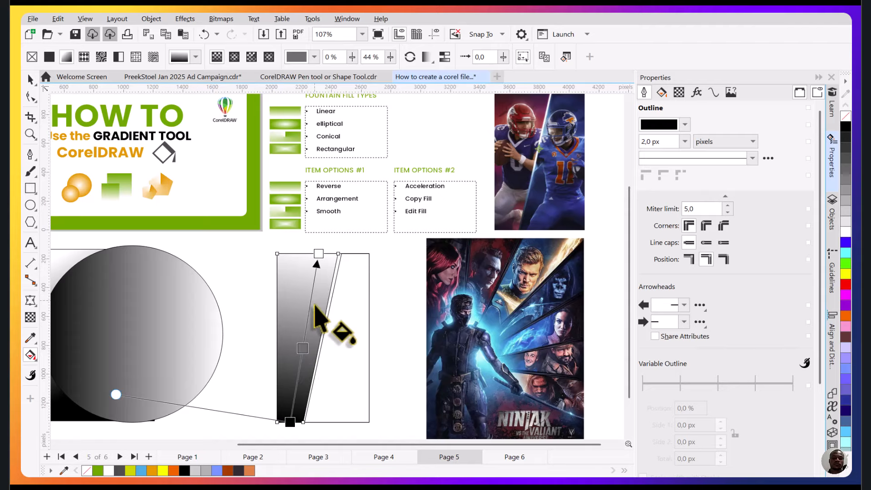
# Add a colour node at 49% of the left panel's gradient and set it to pure red #FF0000
pyautogui.doubleClick(302, 340)
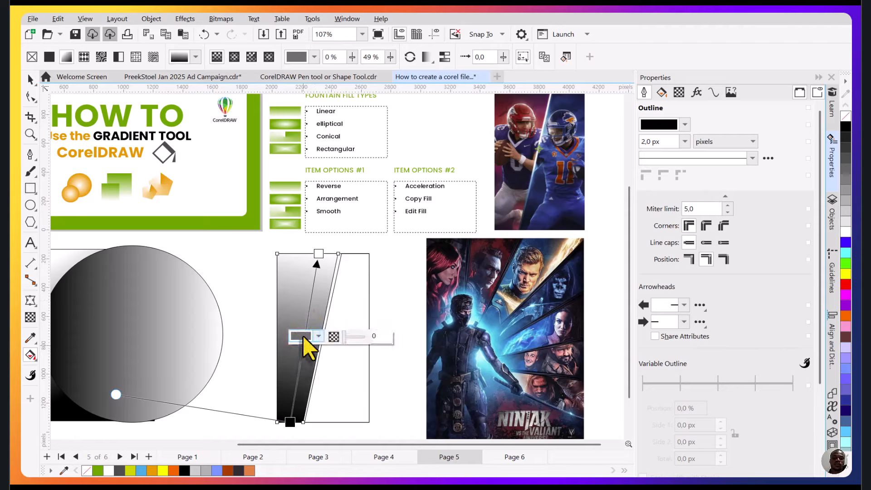
pyautogui.click(303, 334)
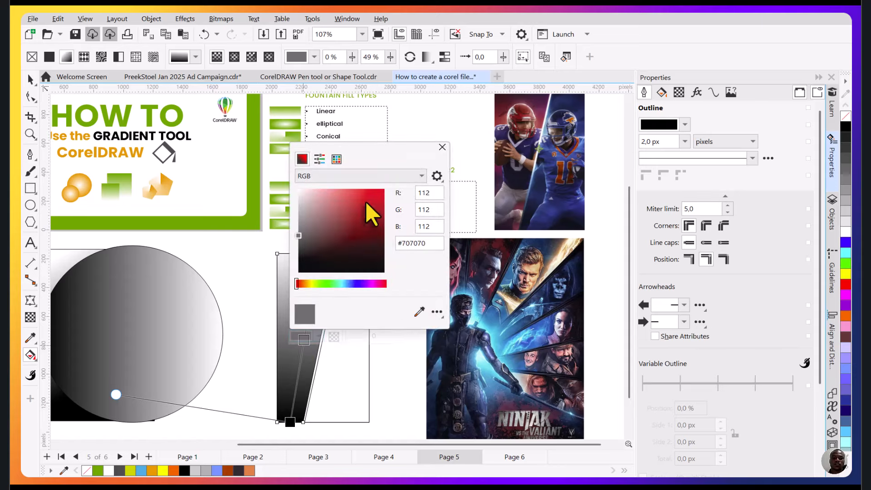
pyautogui.moveTo(366, 200); pyautogui.dragTo(389, 190)
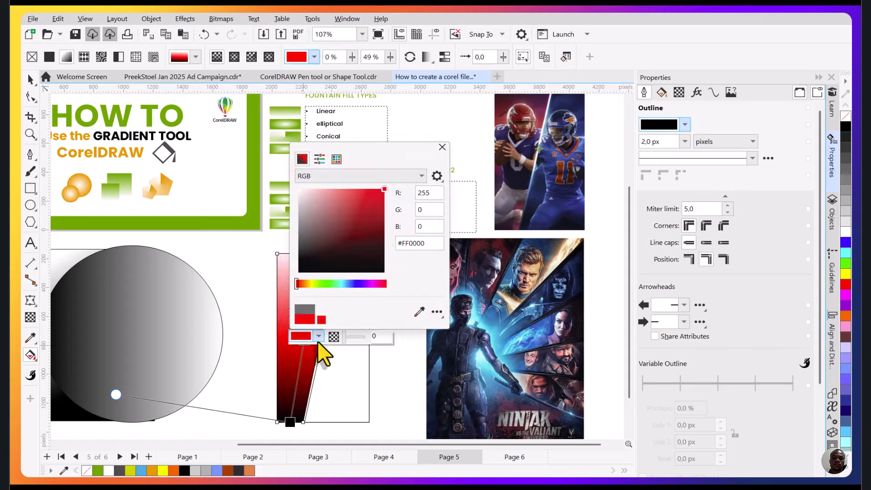
pyautogui.click(289, 421)
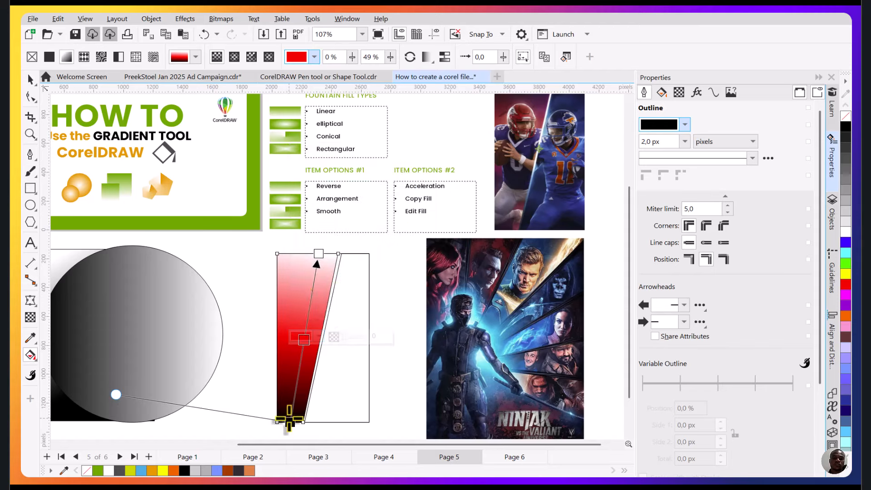
# Set the top end node of the left panel's gradient to dark red #470000 and leave fill editing
pyautogui.click(318, 254)
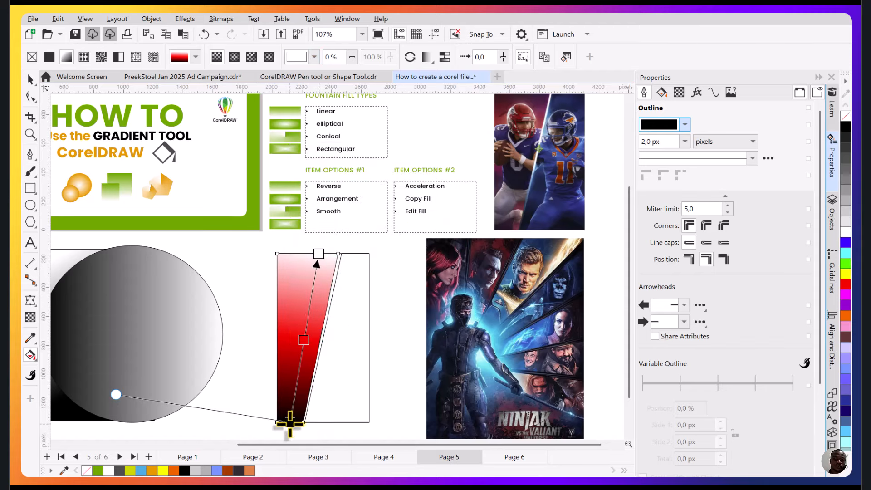
pyautogui.click(290, 423)
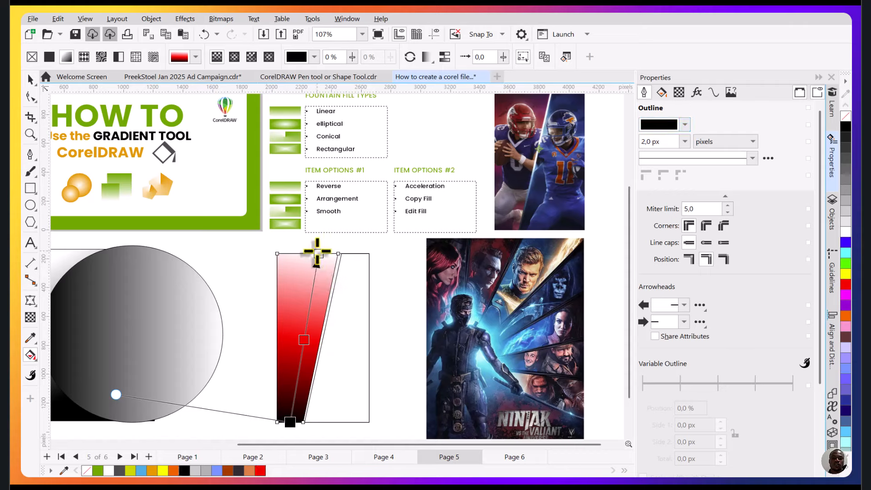
pyautogui.click(318, 253)
pyautogui.click(317, 252)
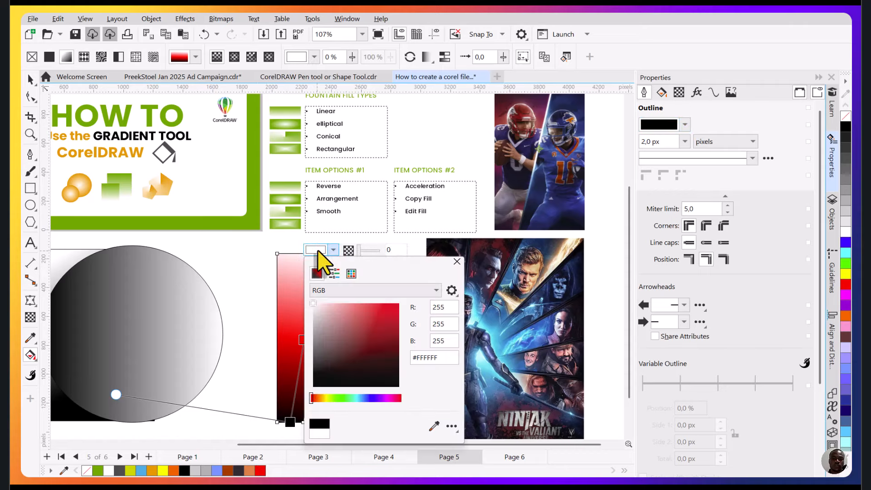
pyautogui.moveTo(353, 363)
pyautogui.mouseDown()
pyautogui.moveTo(365, 389)
pyautogui.moveTo(398, 361)
pyautogui.mouseUp()
pyautogui.click(298, 426)
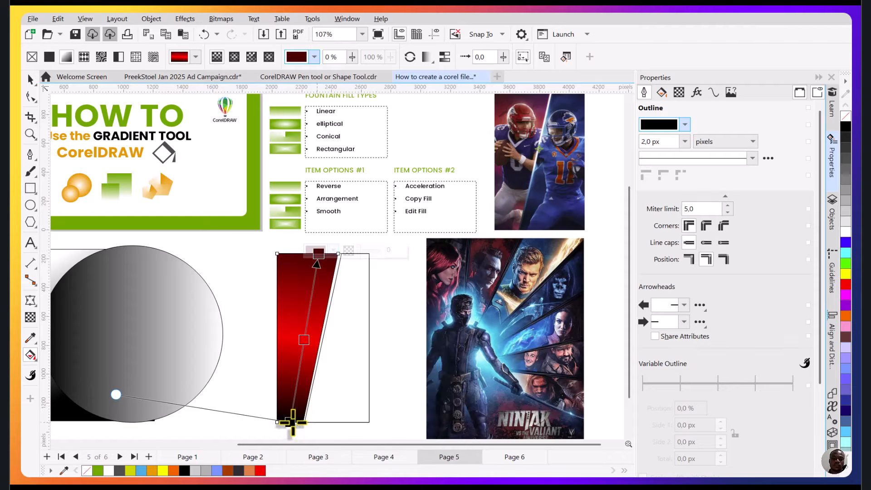
pyautogui.click(318, 250)
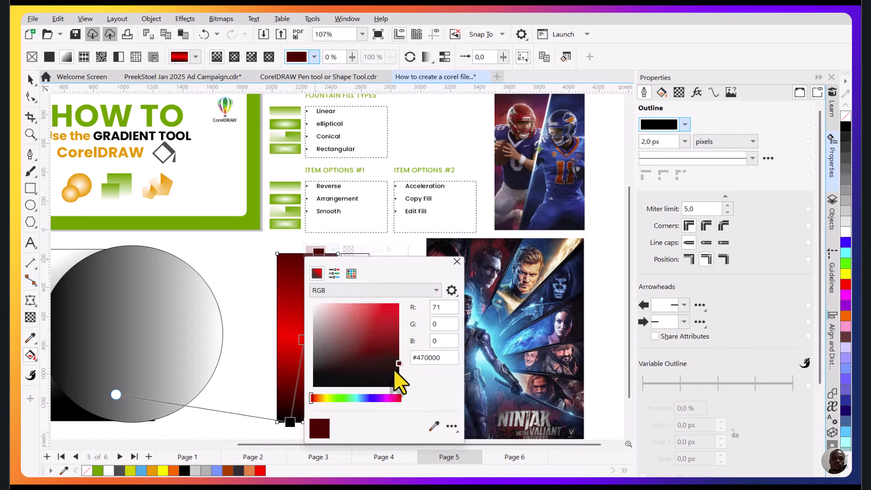
pyautogui.click(31, 80)
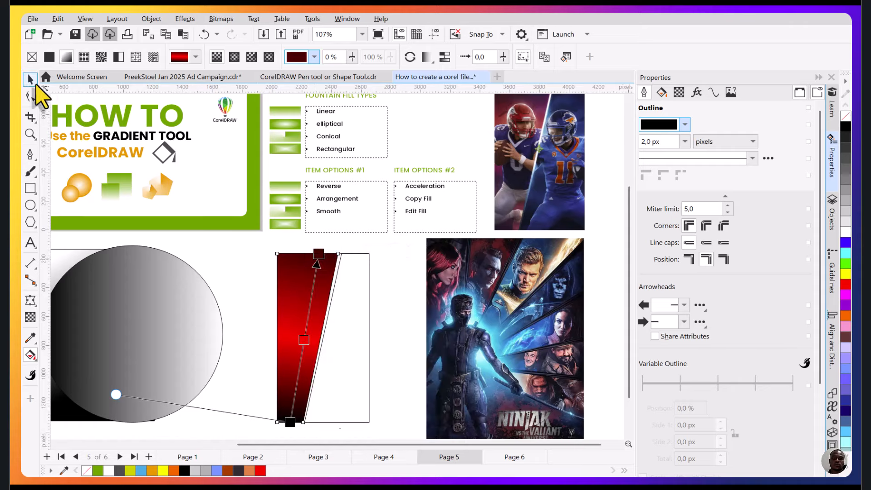
pyautogui.click(30, 80)
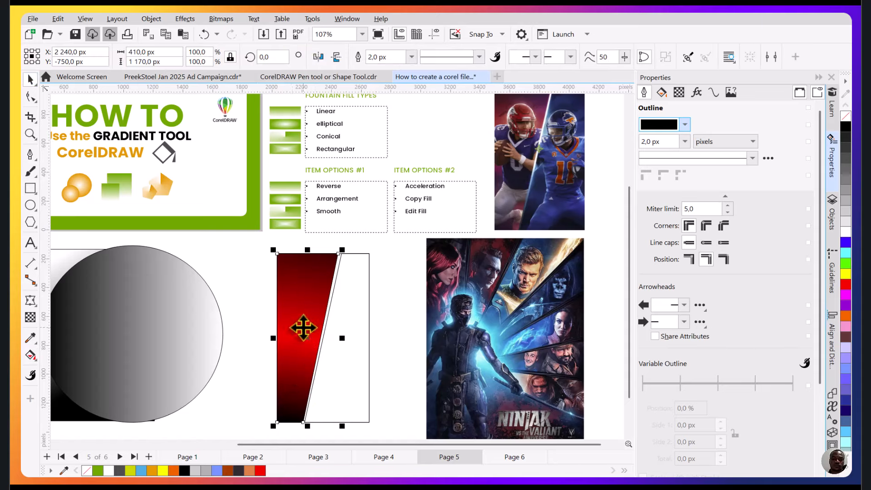
# Give the right slanted panel a linear fountain fill from black at the bottom to white at the top, with a node at 42%
pyautogui.click(347, 303)
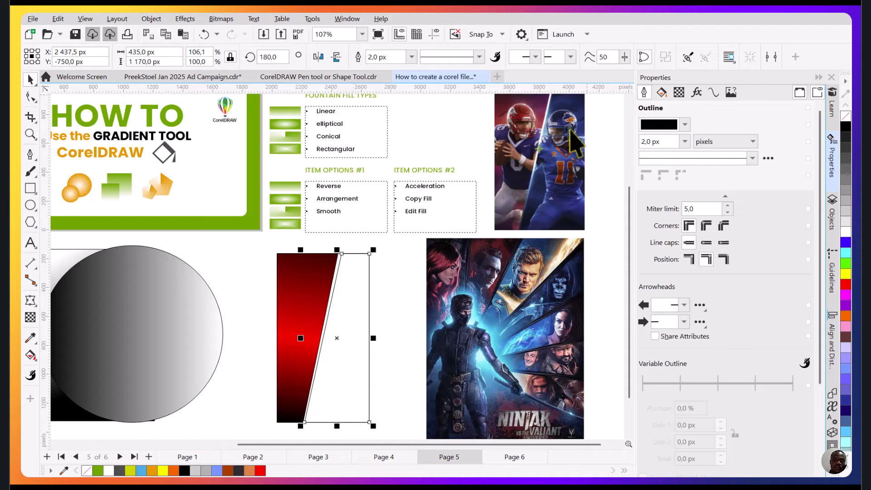
pyautogui.press('g')
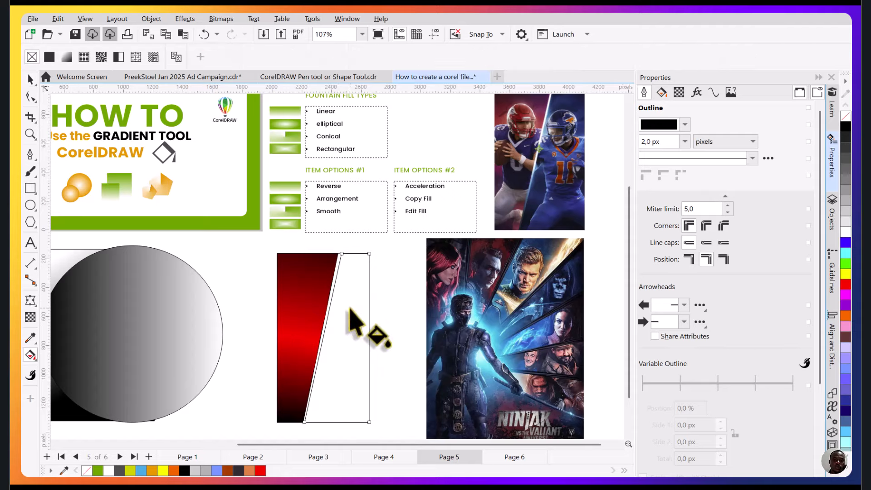
pyautogui.click(67, 56)
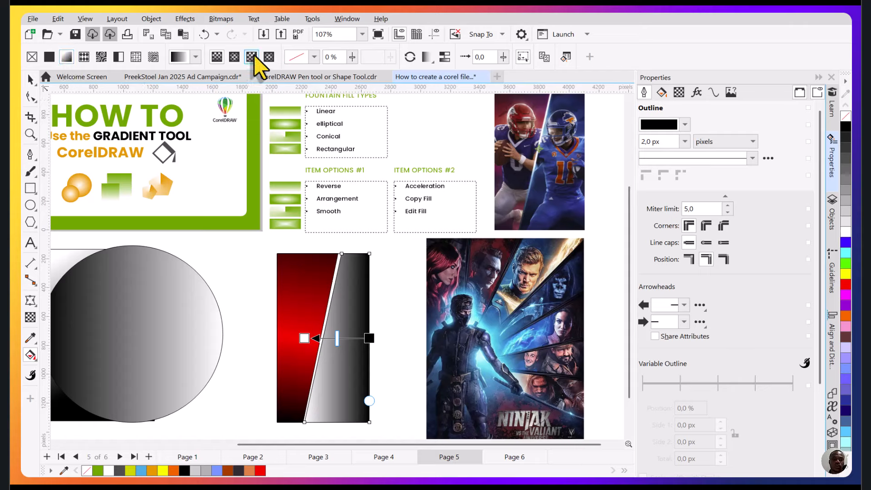
pyautogui.moveTo(370, 338); pyautogui.dragTo(342, 421)
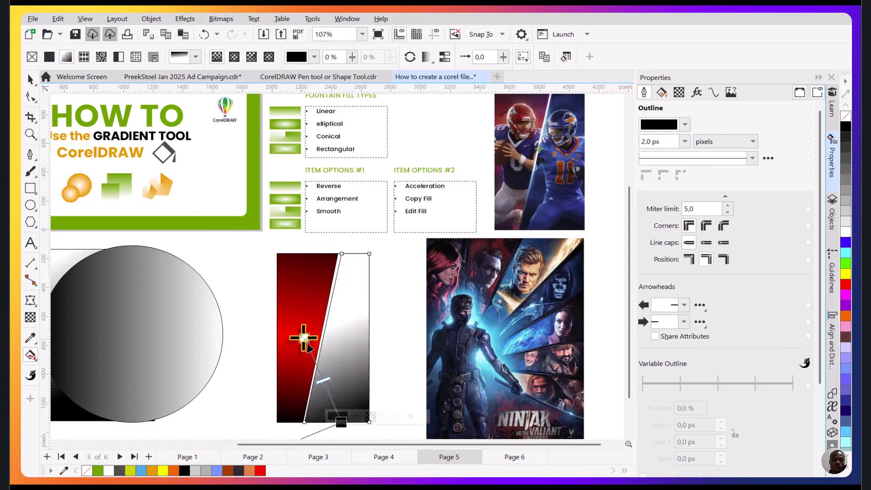
pyautogui.moveTo(304, 338); pyautogui.dragTo(355, 253)
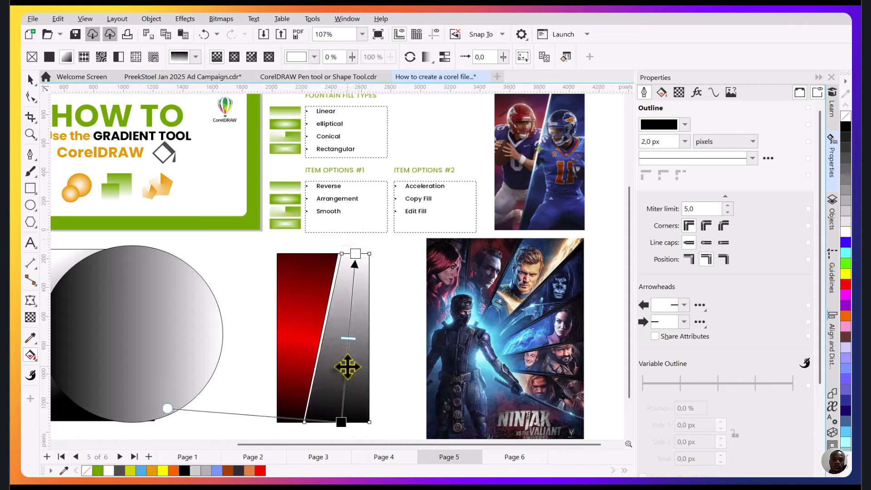
pyautogui.doubleClick(347, 351)
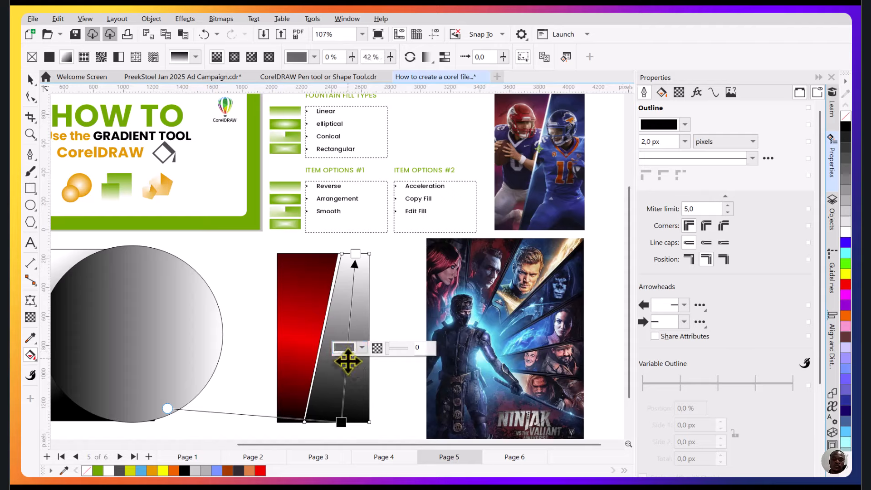
pyautogui.moveTo(344, 393); pyautogui.dragTo(344, 388)
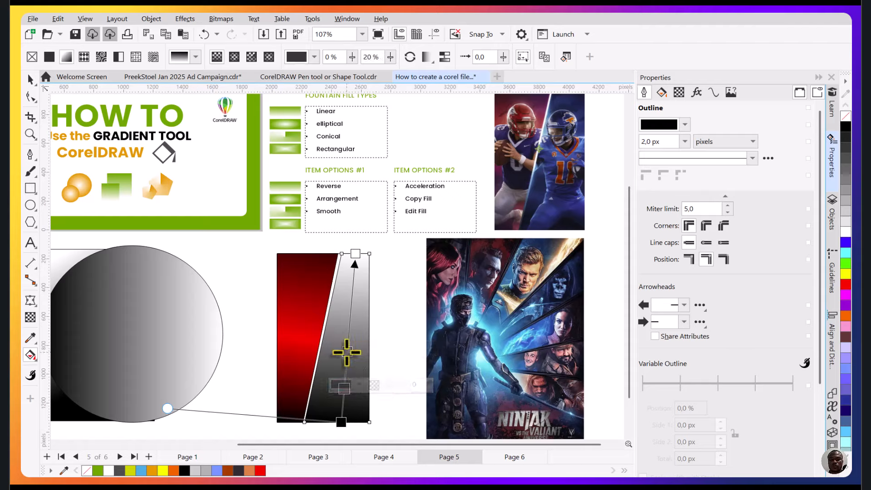
pyautogui.click(348, 352)
pyautogui.click(348, 353)
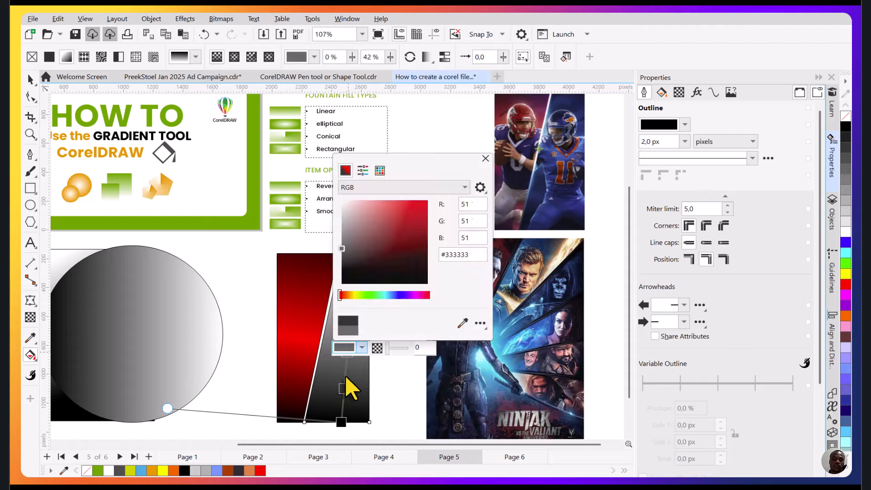
pyautogui.click(344, 389)
pyautogui.click(344, 390)
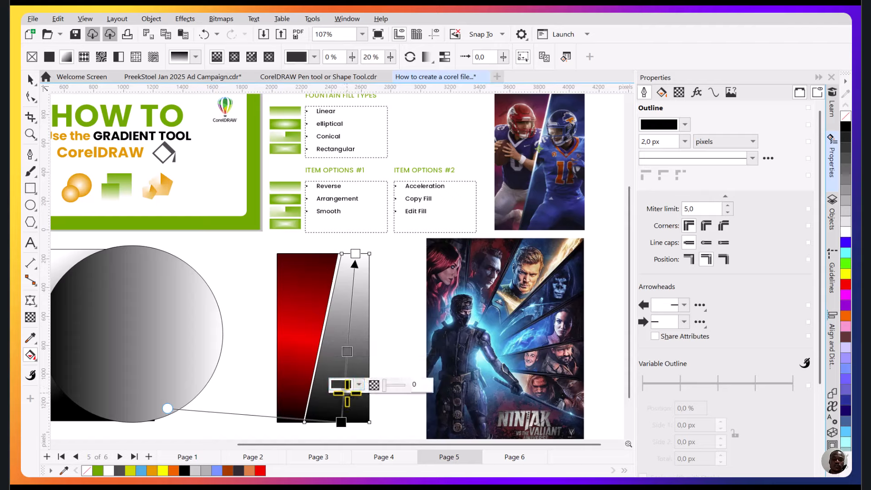
pyautogui.click(391, 290)
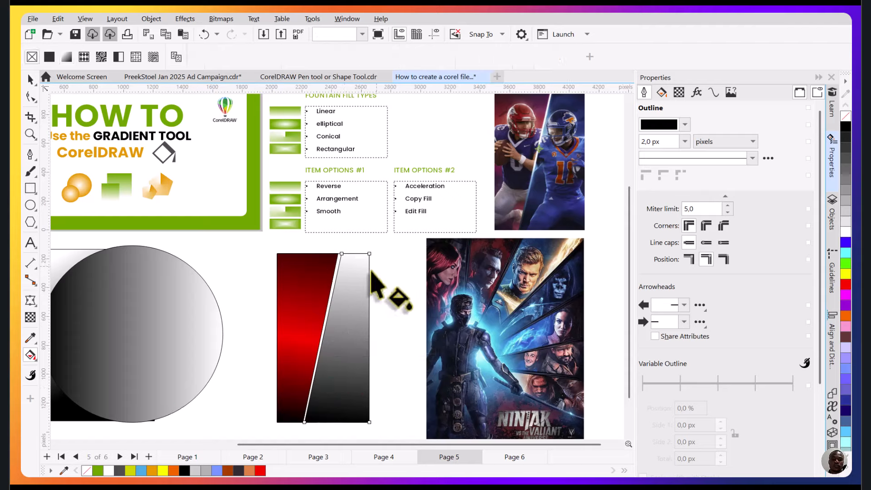
# Set the 42% node of the right panel's gradient to deep blue #003296
pyautogui.click(352, 324)
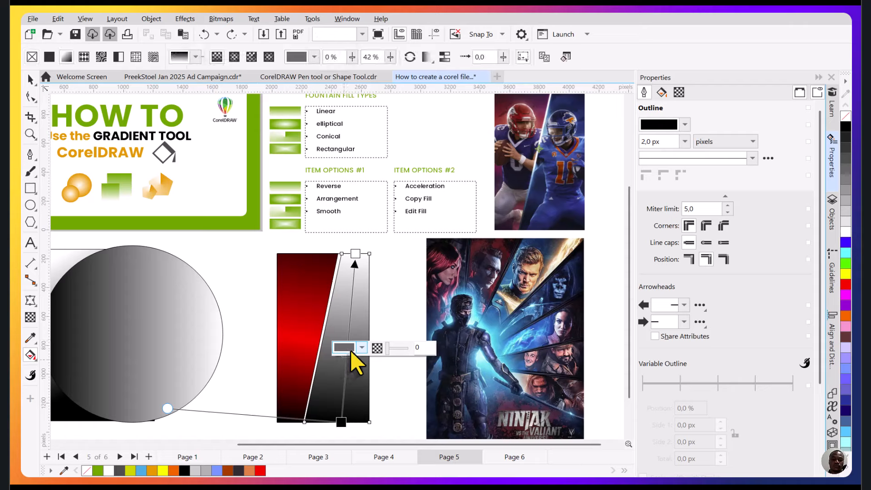
pyautogui.click(345, 350)
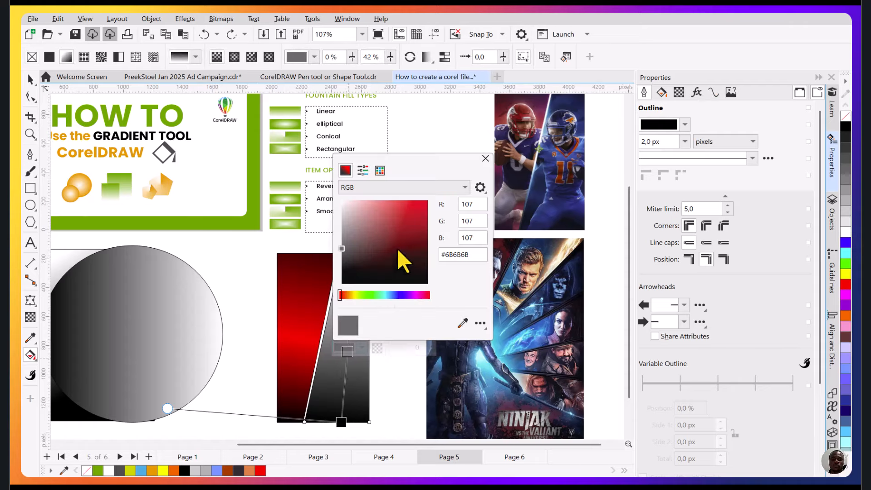
pyautogui.moveTo(362, 295); pyautogui.dragTo(388, 295)
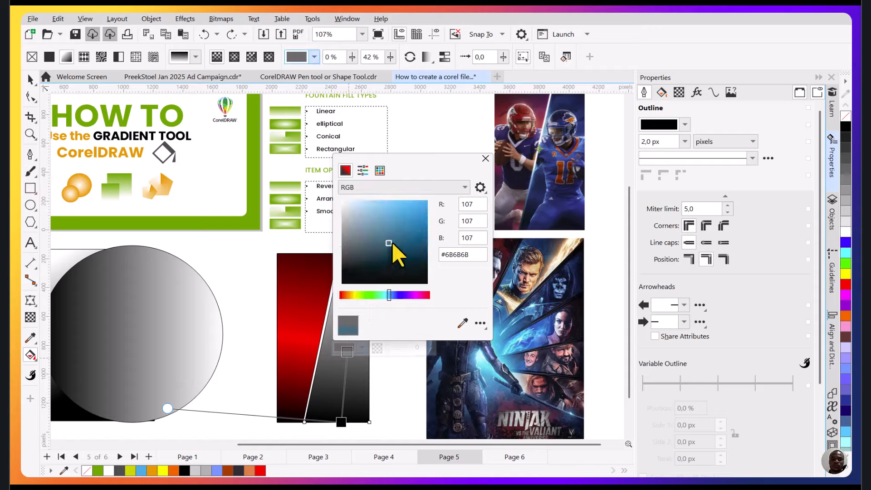
pyautogui.moveTo(393, 245)
pyautogui.mouseDown()
pyautogui.moveTo(434, 238)
pyautogui.moveTo(439, 247)
pyautogui.moveTo(431, 234)
pyautogui.mouseUp()
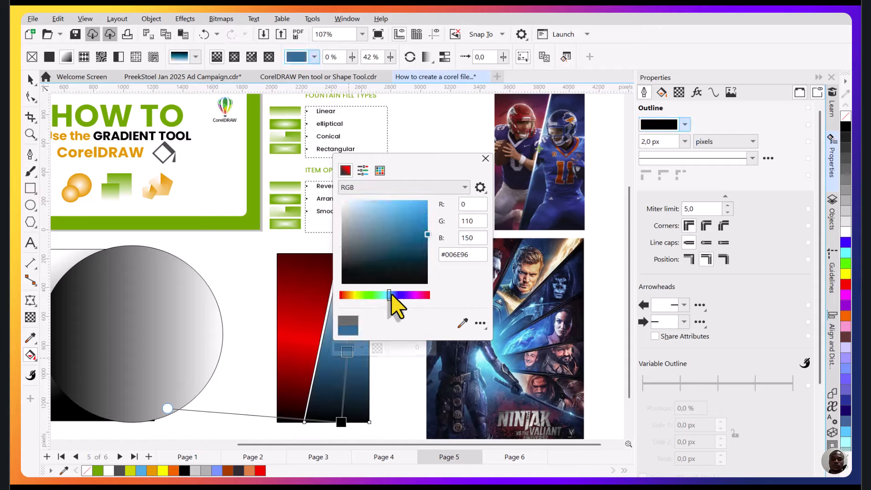
pyautogui.moveTo(389, 295); pyautogui.dragTo(395, 295)
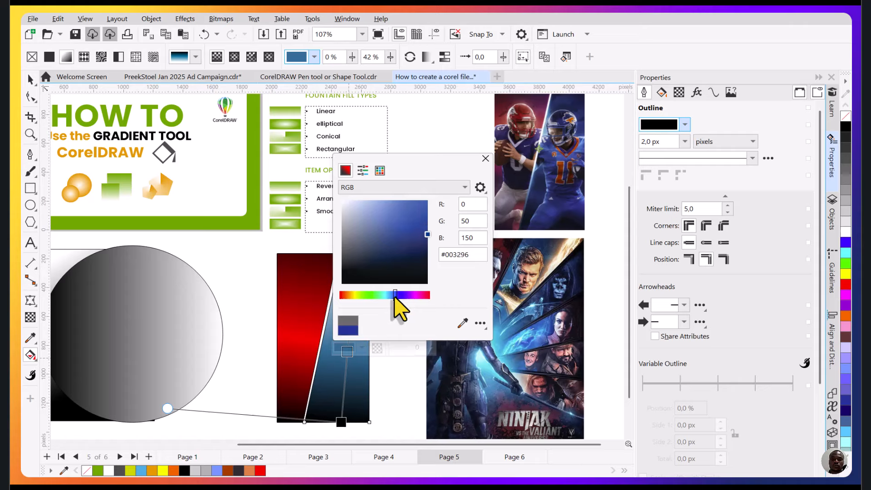
pyautogui.click(336, 419)
# Set the top end node of the right panel's gradient to dark navy blue
pyautogui.click(342, 422)
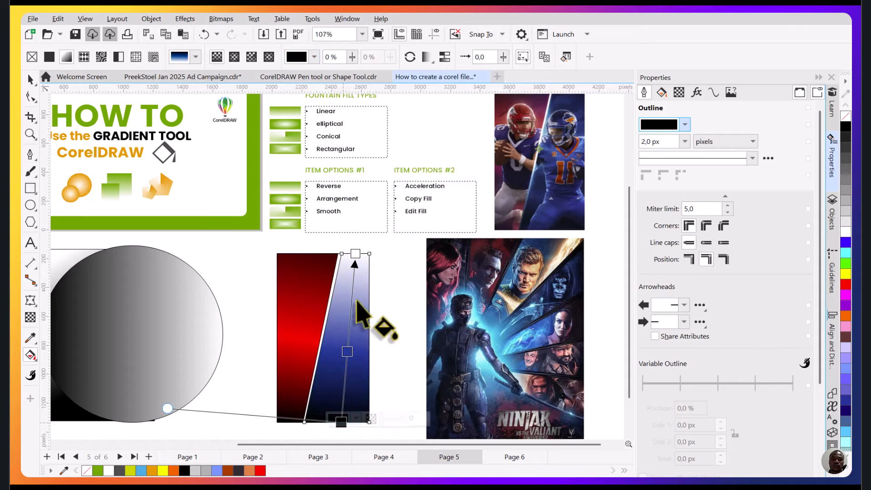
pyautogui.click(355, 253)
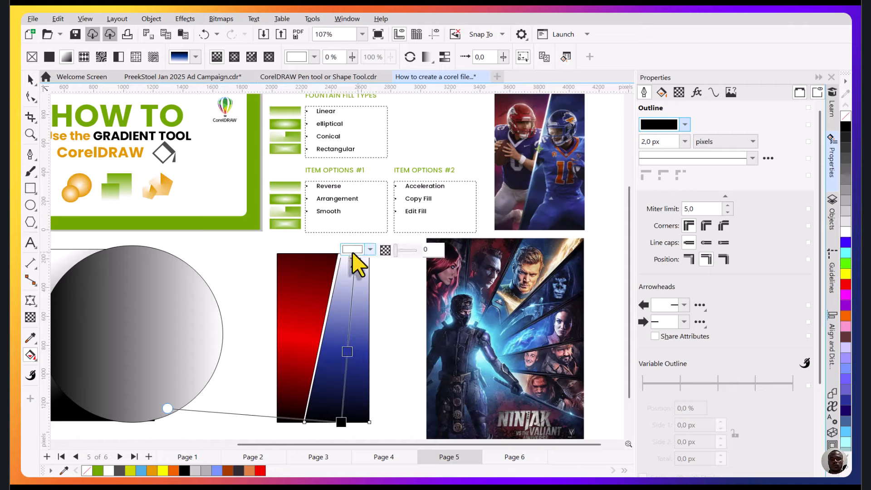
pyautogui.click(352, 250)
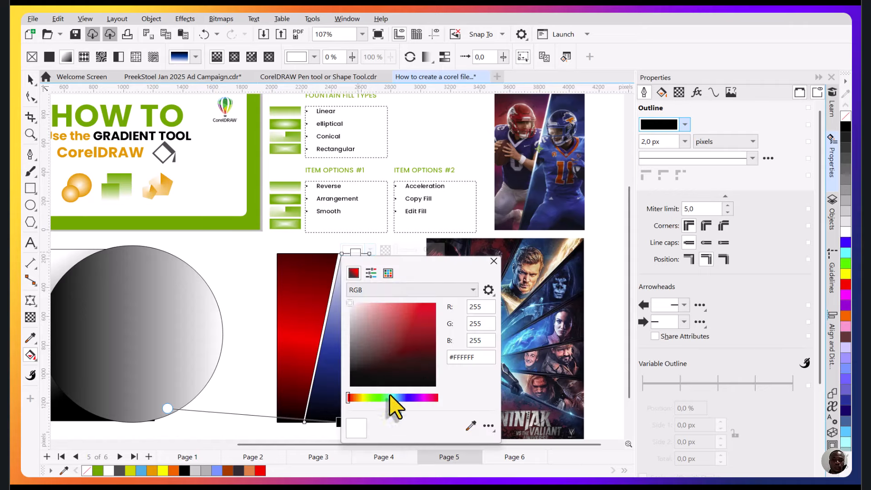
pyautogui.click(402, 397)
pyautogui.click(435, 369)
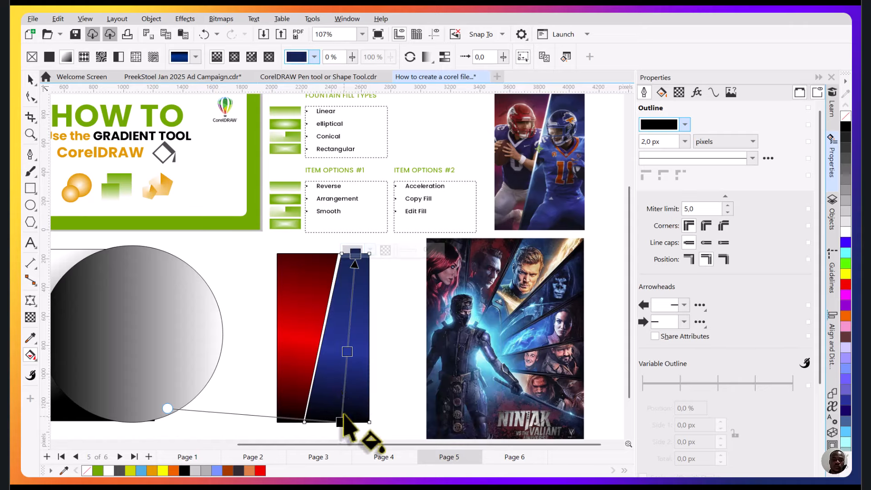
# Brighten the 42% node of the right panel's gradient to blue #0048C4 and leave fill editing
pyautogui.click(348, 351)
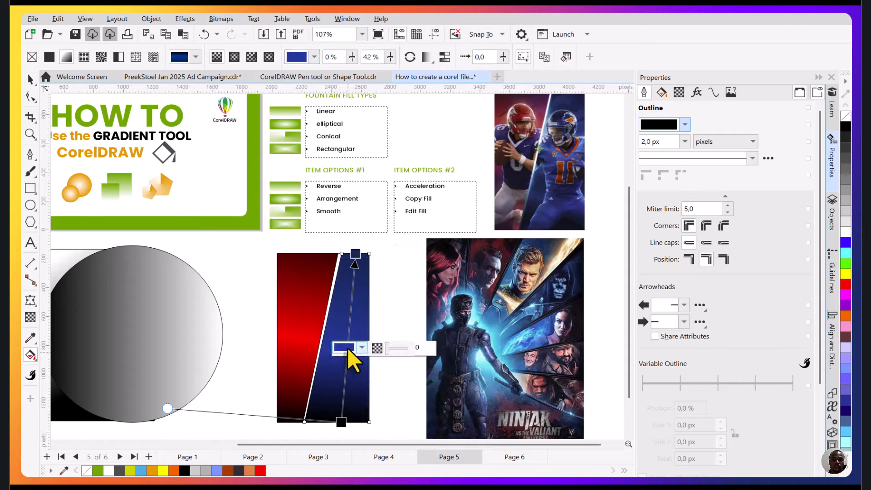
pyautogui.click(353, 347)
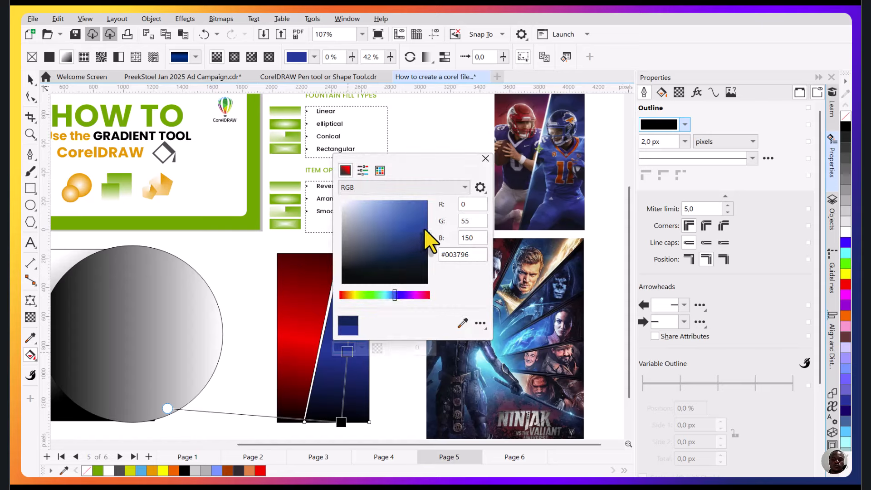
pyautogui.moveTo(428, 220); pyautogui.dragTo(430, 223)
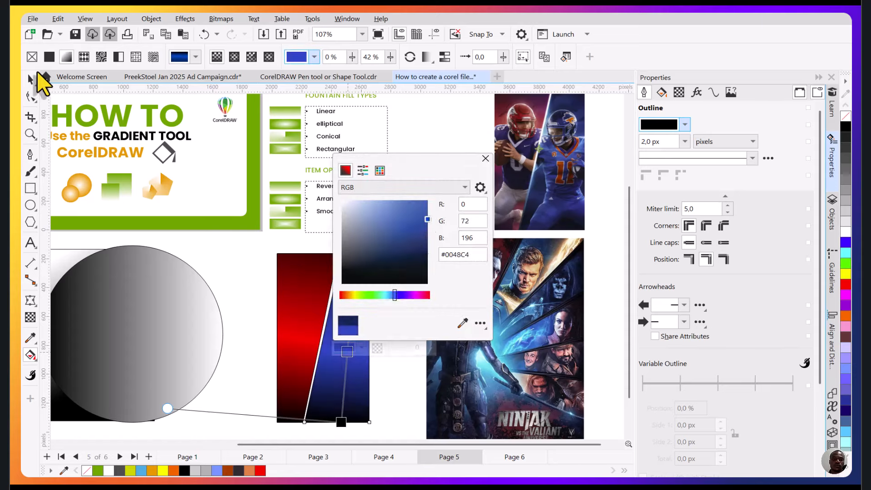
pyautogui.click(41, 82)
pyautogui.click(30, 80)
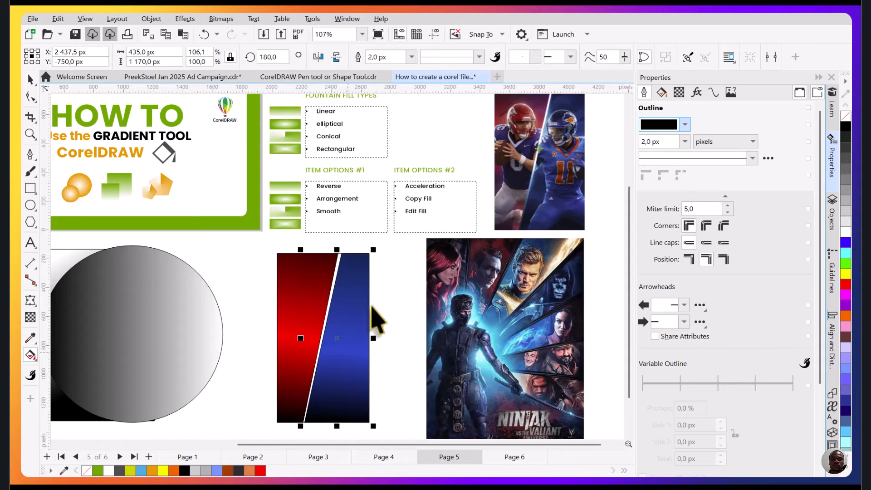
# Remove the outlines from the red and blue panels and deselect them
pyautogui.click(392, 301)
pyautogui.moveTo(356, 317); pyautogui.dragTo(407, 306)
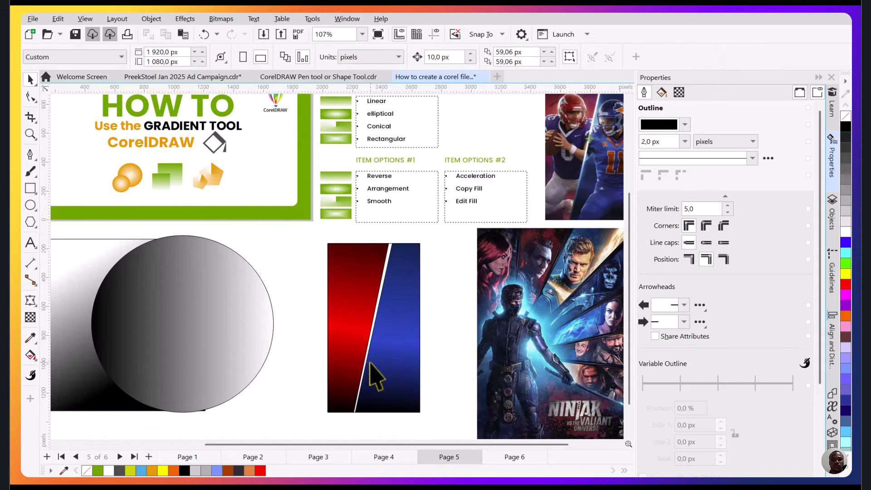
pyautogui.click(342, 350)
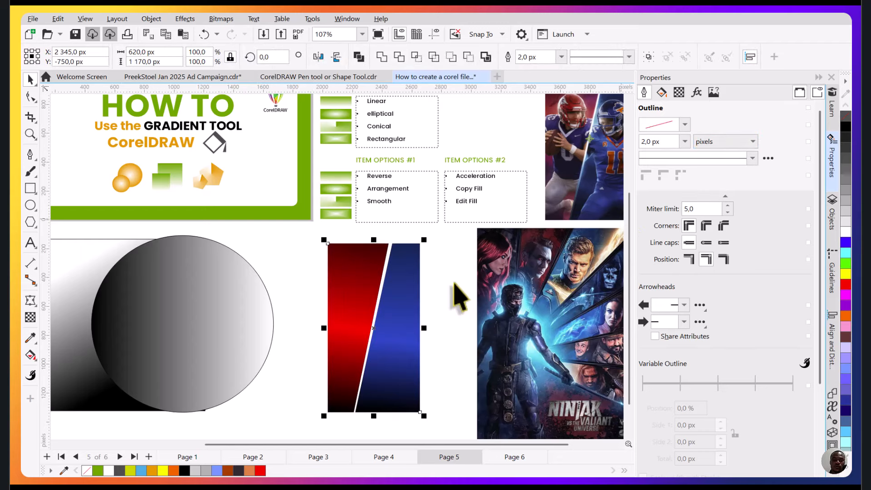
pyautogui.click(428, 281)
pyautogui.click(389, 254)
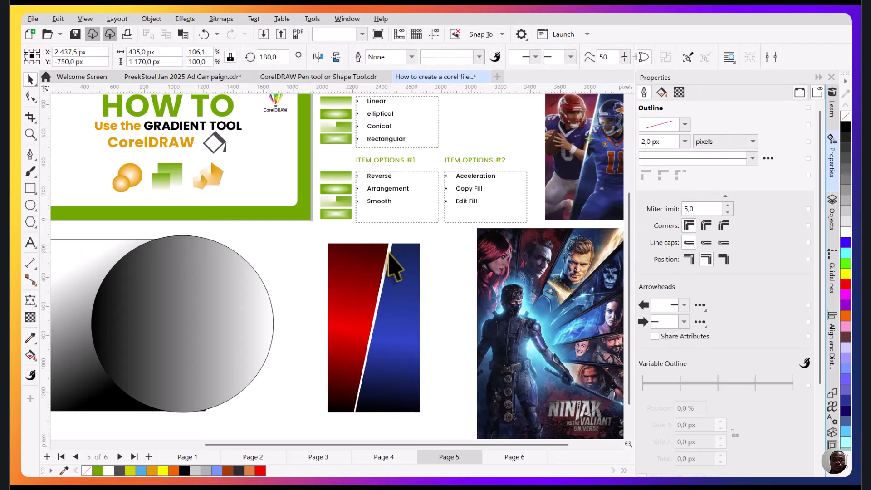
pyautogui.moveTo(389, 253); pyautogui.dragTo(449, 218)
pyautogui.hotkey('ctrl', 'z')
pyautogui.hotkey('ctrl', 'z')
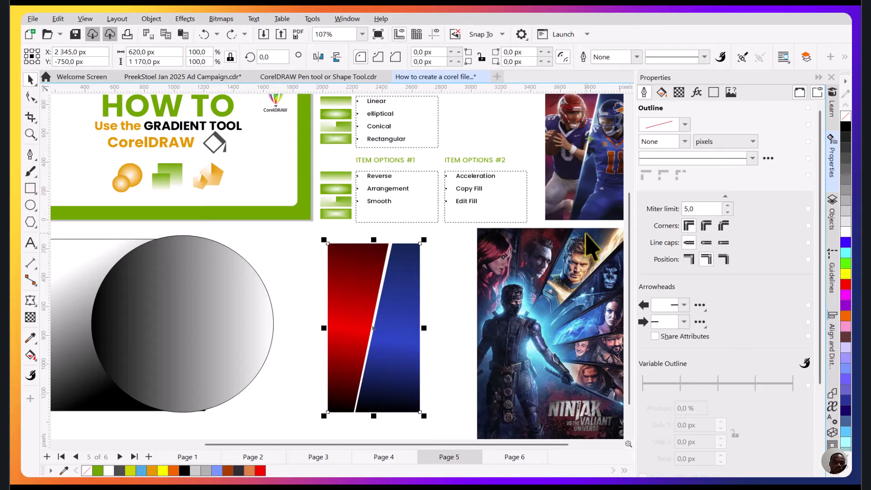
# Fill the background rectangle behind the two panels with light grey and clear the selection
pyautogui.click(846, 231)
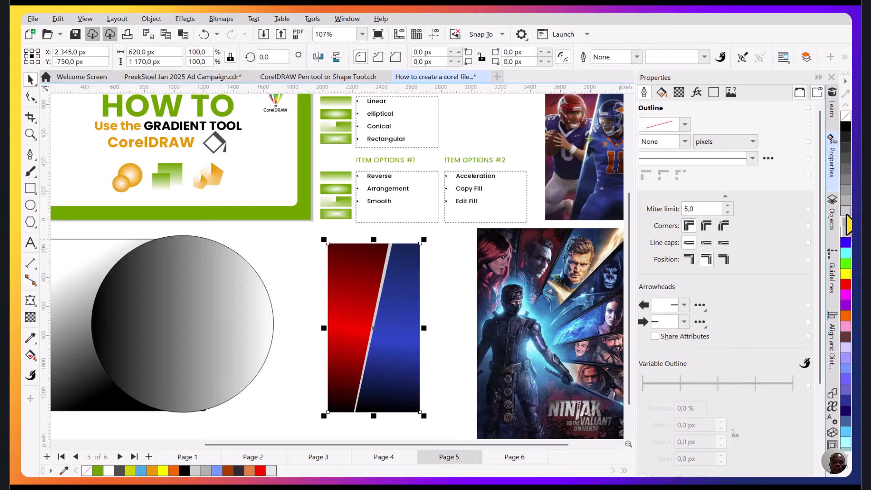
pyautogui.click(437, 270)
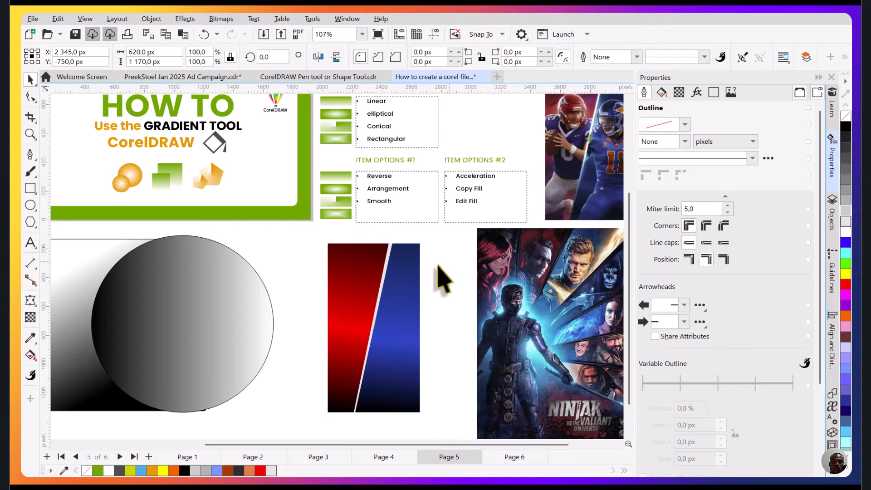
pyautogui.click(395, 306)
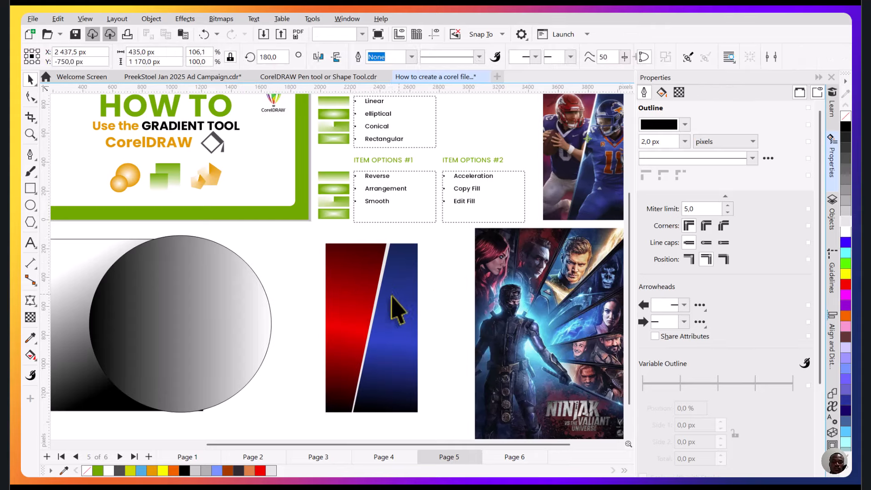
pyautogui.click(429, 285)
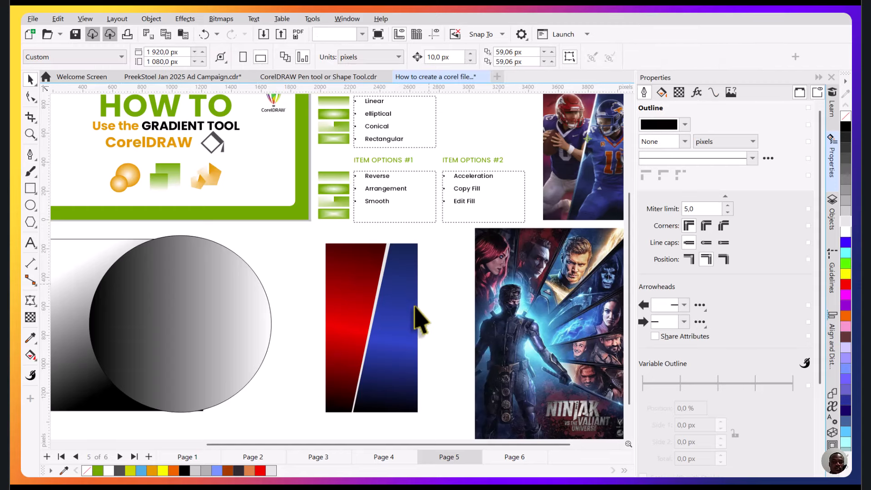
# Review the fountain fill notes above the panels, down to the Reverse entry under Item Options #1
pyautogui.moveTo(372, 288); pyautogui.dragTo(367, 318)
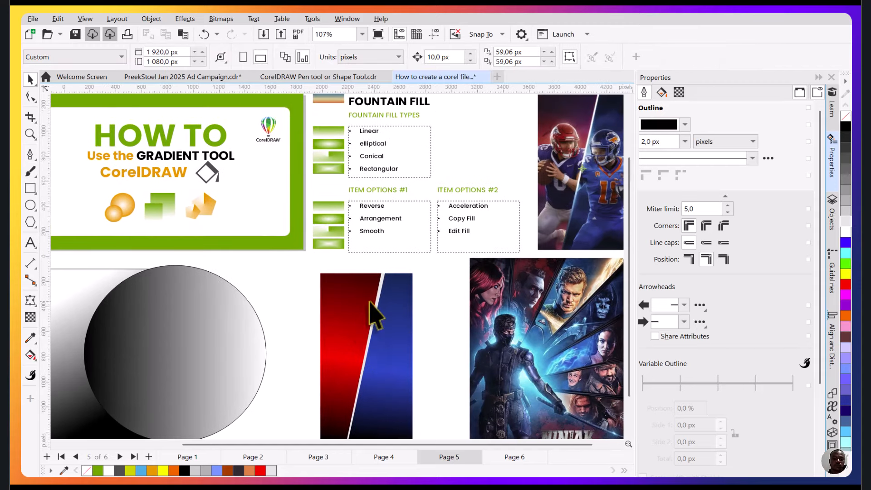
pyautogui.scroll(-1, 373, 305)
pyautogui.scroll(3, 377, 200)
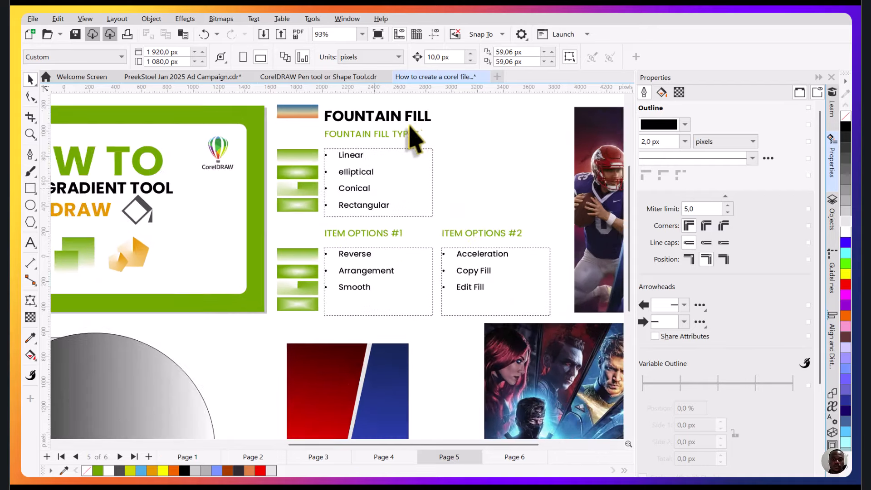
pyautogui.scroll(-2, 365, 291)
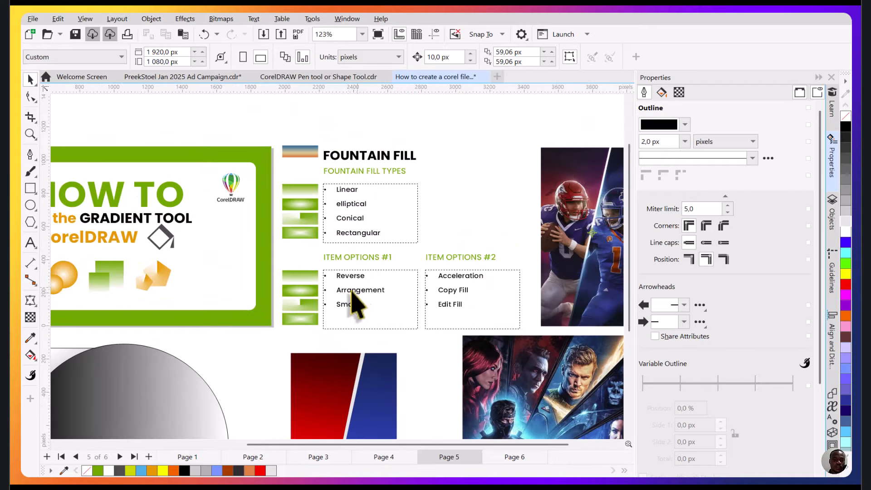
pyautogui.moveTo(356, 293); pyautogui.dragTo(369, 194)
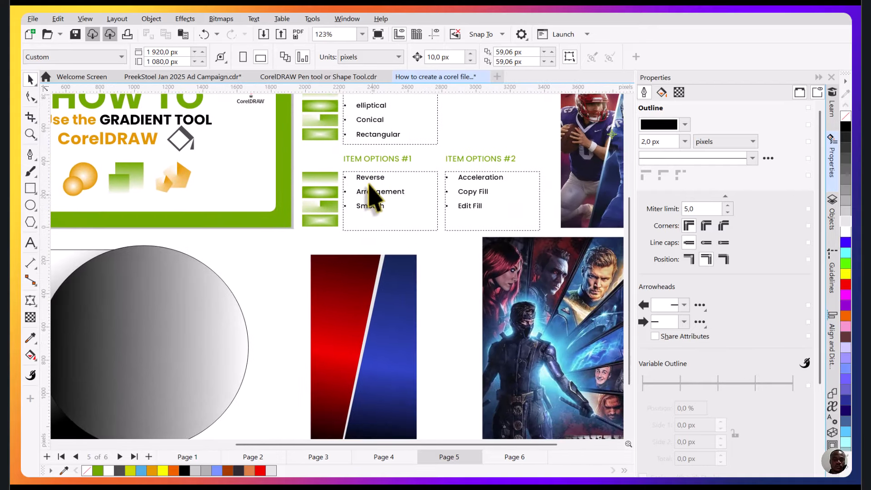
pyautogui.scroll(-2, 360, 174)
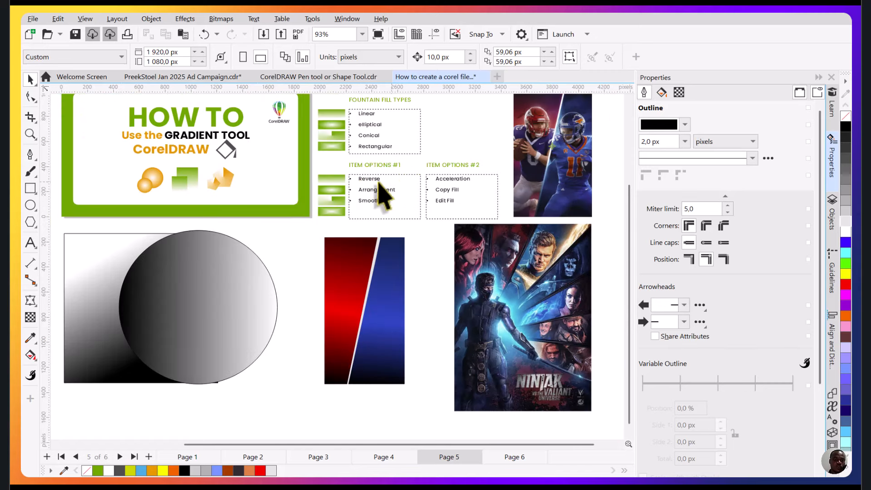
# Try repositioning the end nodes of the red panel's gradient by hand, and undo both moves
pyautogui.click(351, 275)
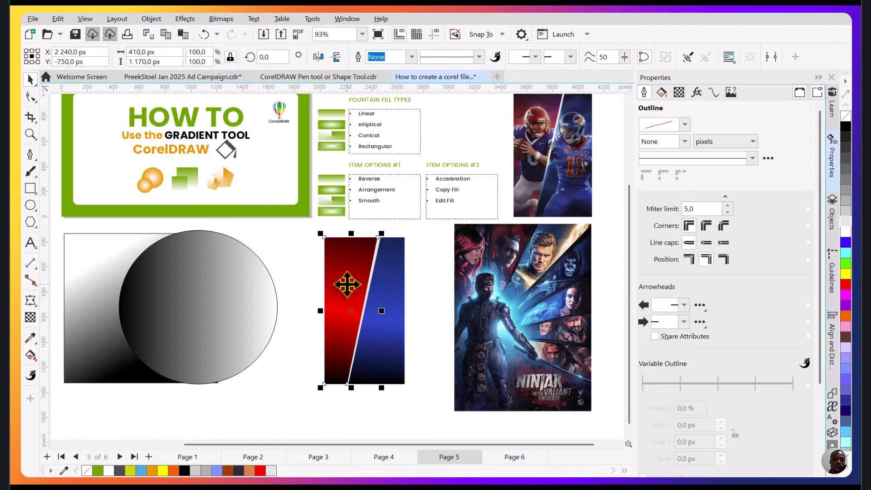
pyautogui.press('g')
pyautogui.moveTo(361, 236); pyautogui.dragTo(340, 233)
pyautogui.moveTo(337, 383); pyautogui.dragTo(363, 285)
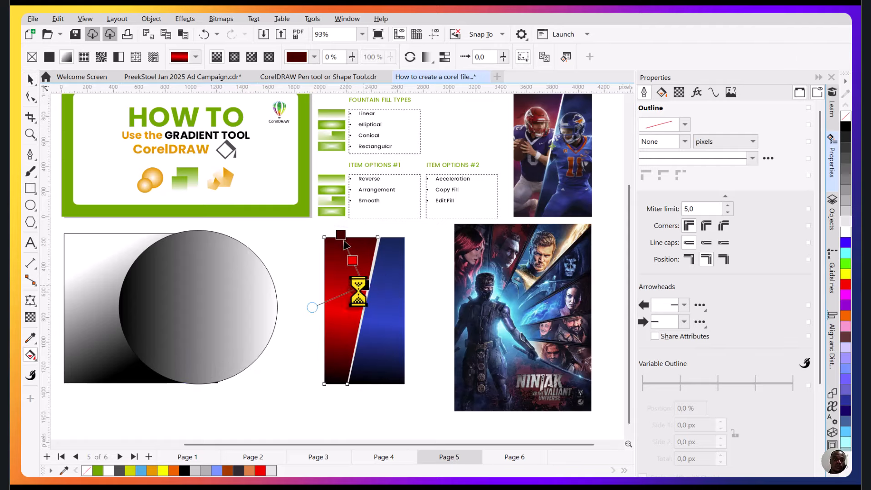
pyautogui.click(204, 36)
pyautogui.click(204, 35)
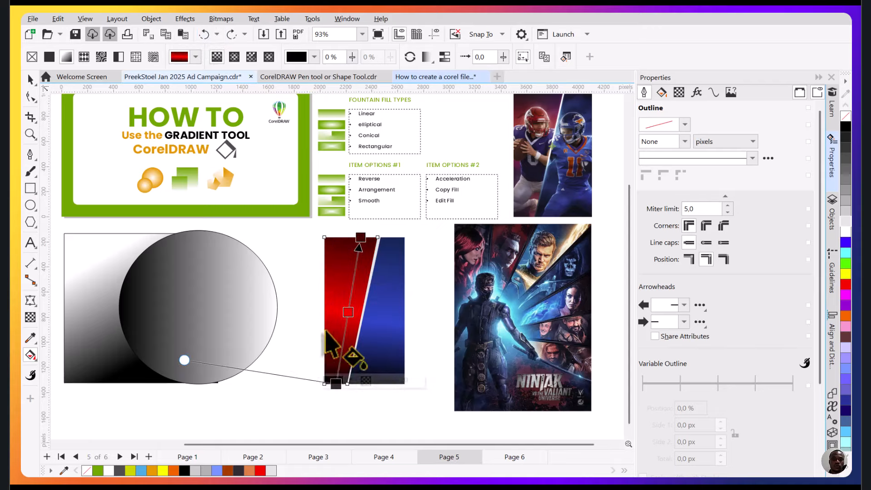
# Reverse the red panel's fountain fill back and forth several times, ending with black at the top
pyautogui.click(336, 273)
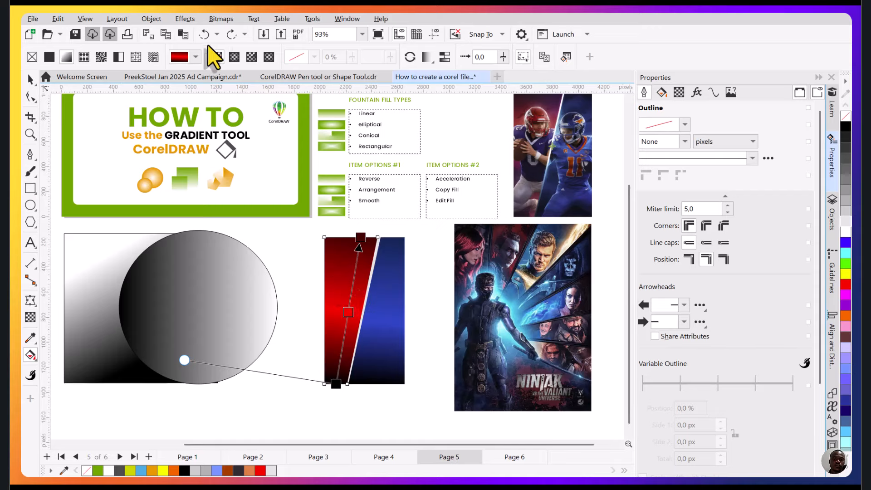
pyautogui.click(410, 56)
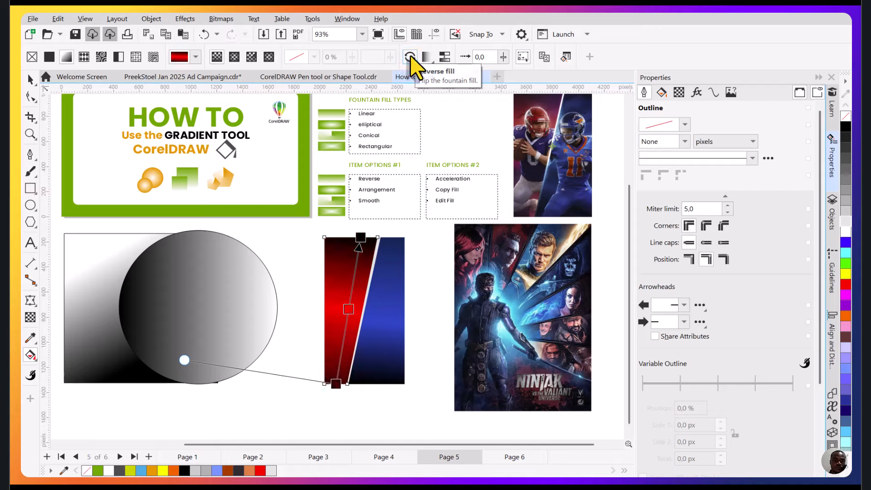
pyautogui.click(411, 57)
pyautogui.click(411, 56)
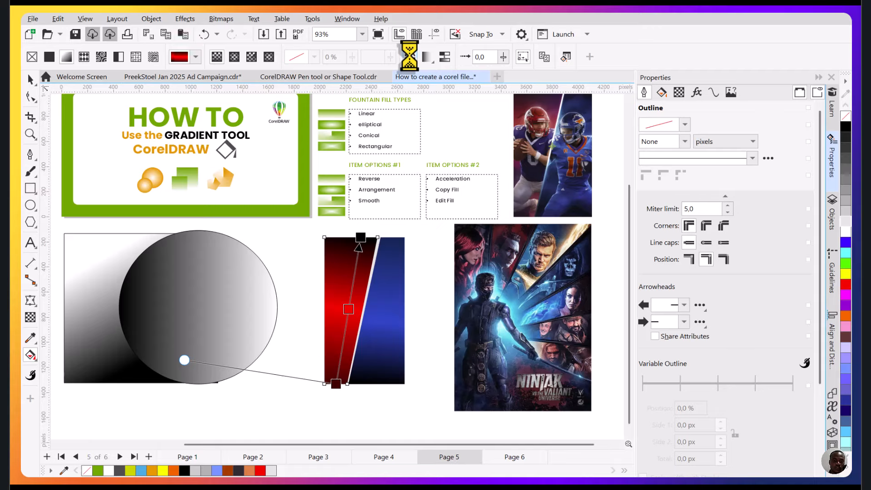
pyautogui.click(410, 57)
pyautogui.click(409, 57)
# Reverse the blue panel's fountain fill repeatedly, ending with black at the top and the middle node at 58%
pyautogui.click(388, 333)
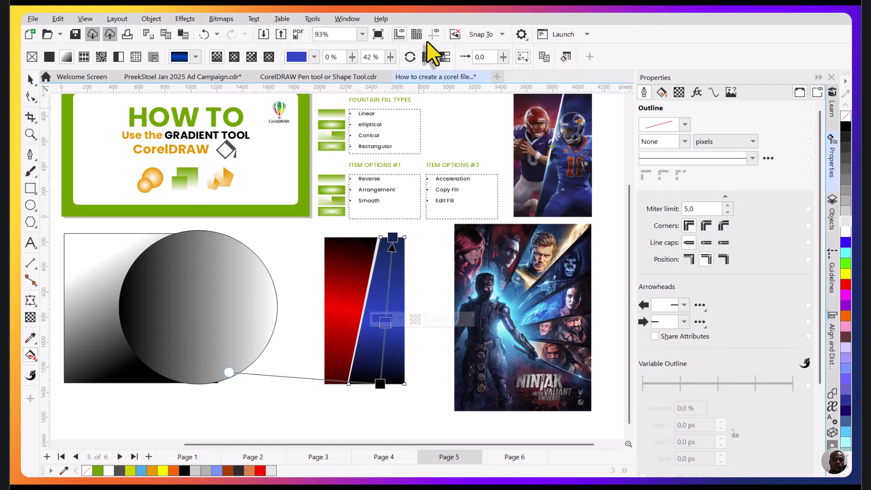
pyautogui.click(410, 57)
pyautogui.click(410, 56)
pyautogui.click(410, 57)
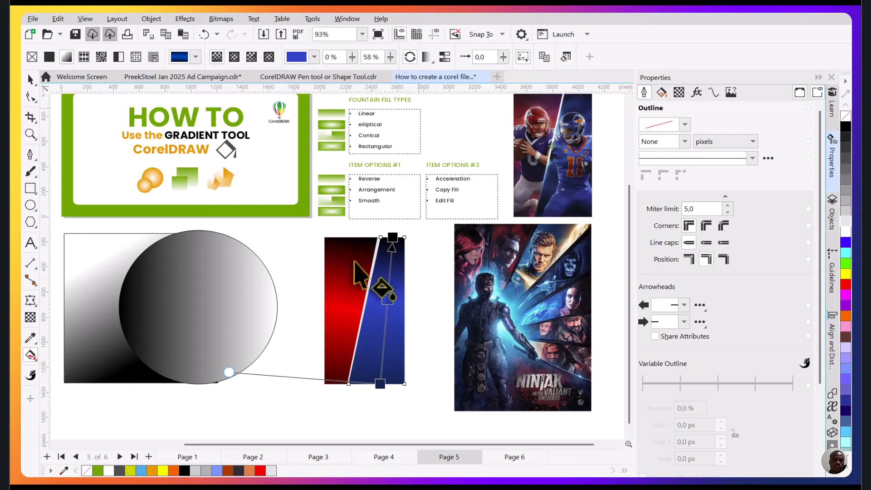
# Flip the red panel's gradient again and reverse the blue panel's gradient back to black at the bottom
pyautogui.click(356, 299)
pyautogui.click(414, 59)
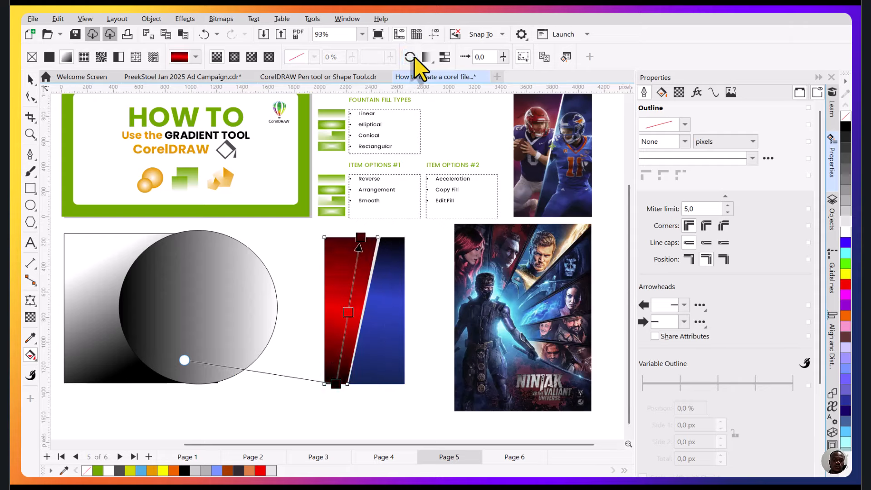
pyautogui.click(401, 286)
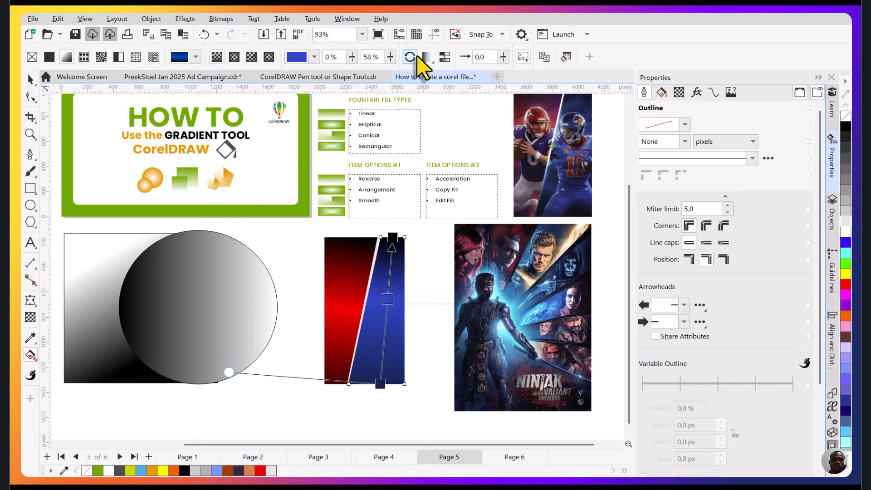
pyautogui.click(410, 57)
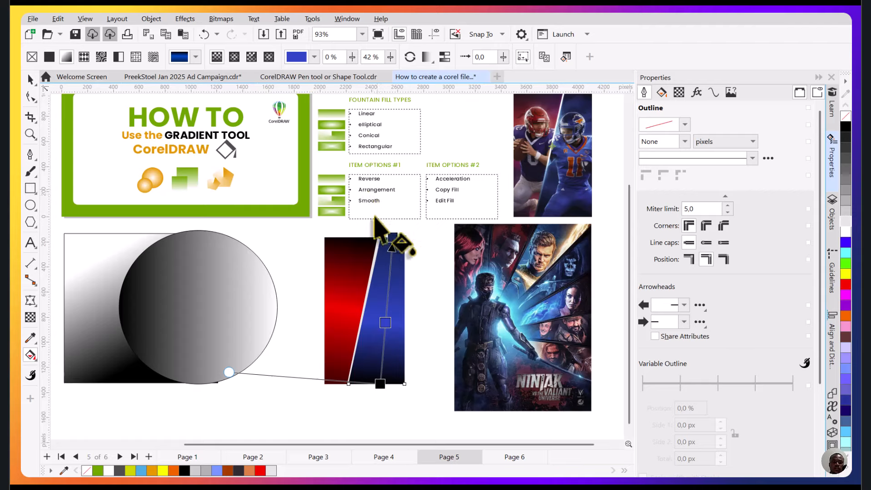
# Apply the Default Fountain Fill arrangement to the blue panel's gradient, and switch it to Repeat and Mirror
pyautogui.click(428, 62)
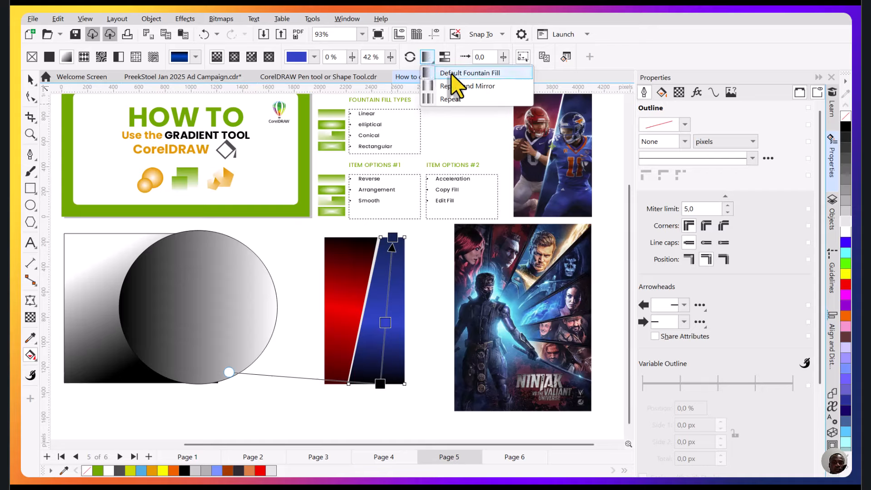
pyautogui.click(452, 74)
pyautogui.click(428, 58)
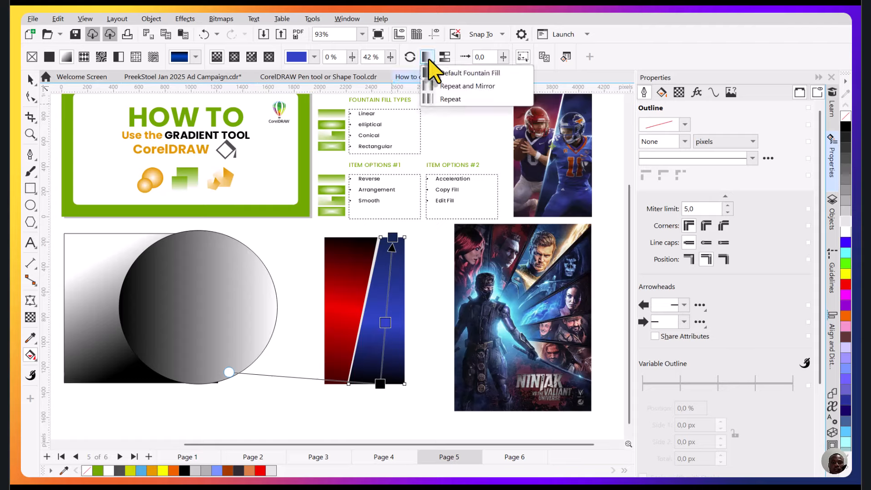
pyautogui.click(444, 86)
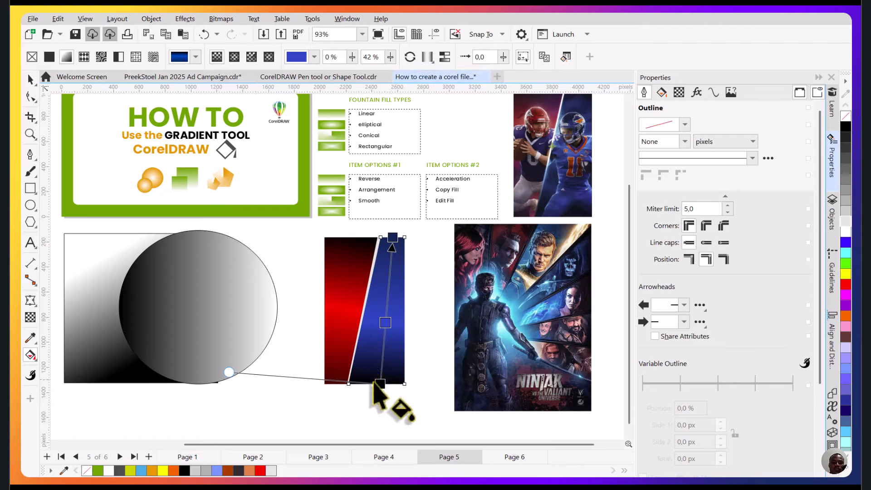
# Shorten the blue panel's mirrored gradient by moving its black node up to about the middle of the panel
pyautogui.moveTo(378, 382); pyautogui.dragTo(385, 322)
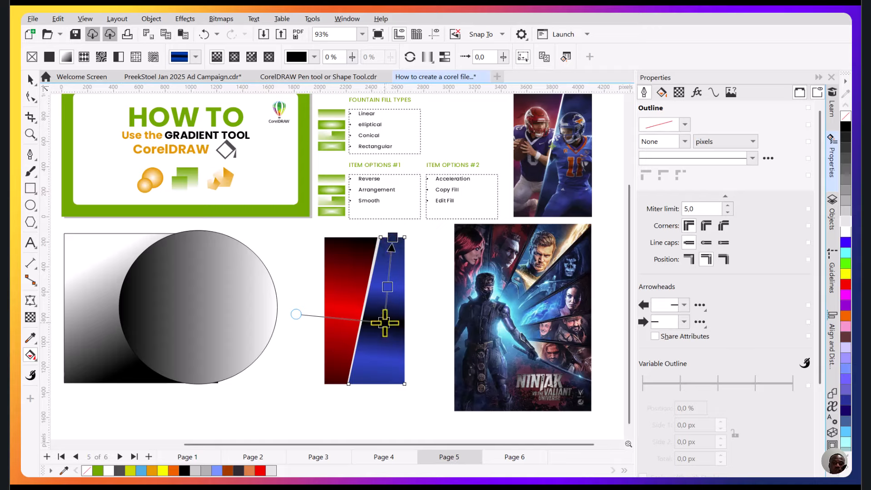
pyautogui.moveTo(385, 321); pyautogui.dragTo(388, 308)
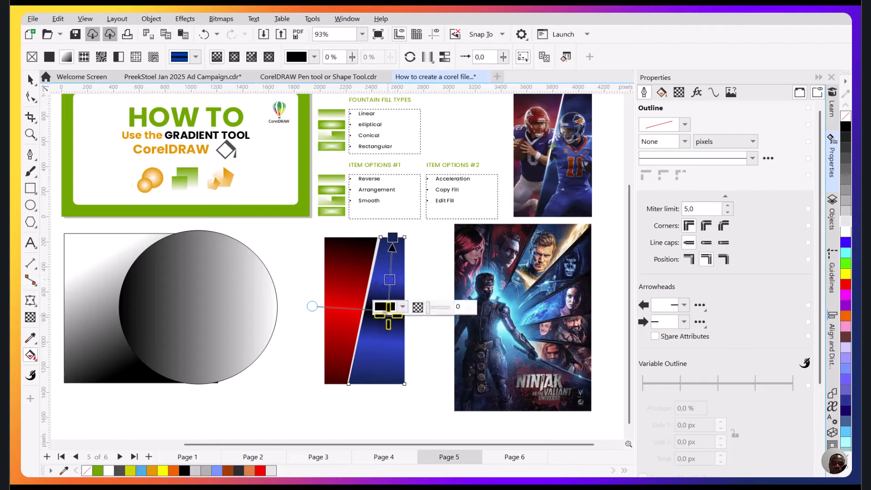
pyautogui.moveTo(391, 303)
pyautogui.mouseDown()
pyautogui.moveTo(399, 296)
pyautogui.moveTo(388, 311)
pyautogui.mouseUp()
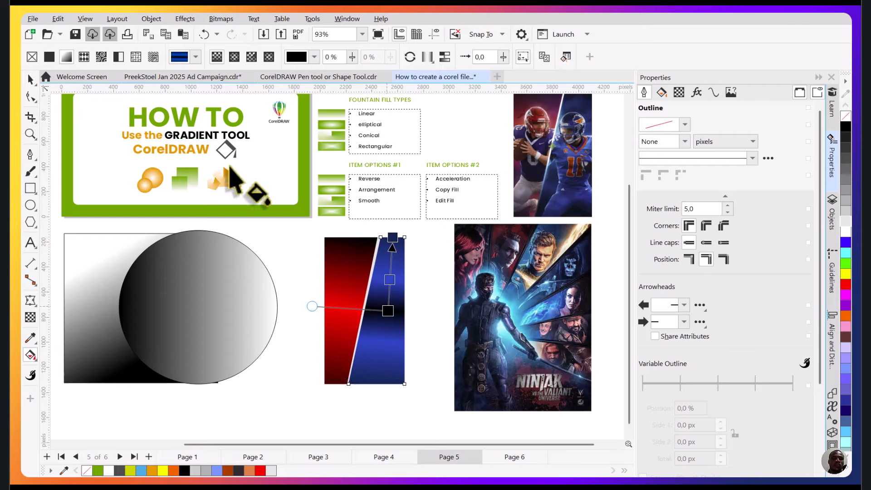
# Apply the Repeat arrangement to the red panel's gradient
pyautogui.click(352, 299)
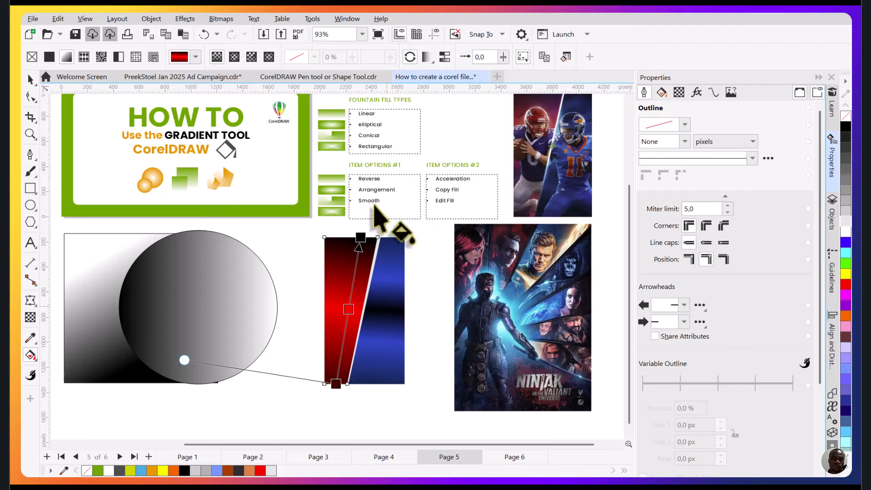
pyautogui.click(427, 60)
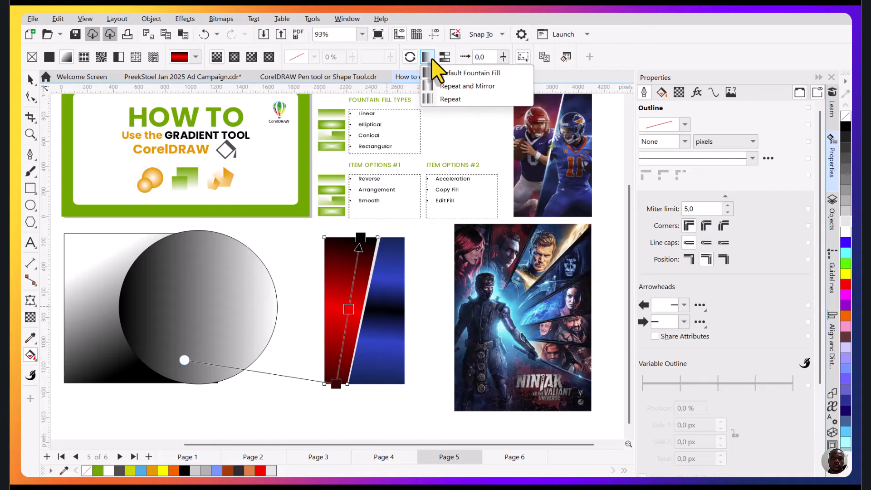
pyautogui.click(447, 99)
# Try shortening the red panel's gradient by moving its dark red node up to mid-panel, and undo the node moves
pyautogui.moveTo(336, 384); pyautogui.dragTo(344, 312)
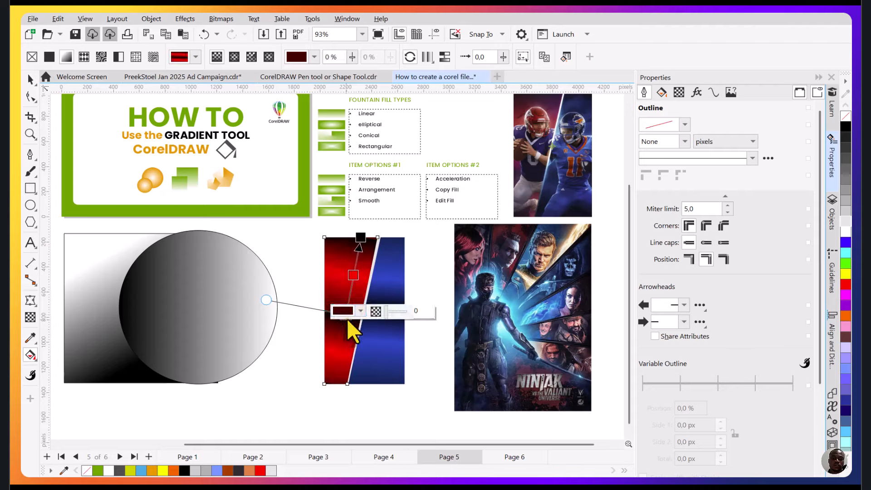
pyautogui.click(346, 321)
pyautogui.moveTo(345, 314); pyautogui.dragTo(343, 291)
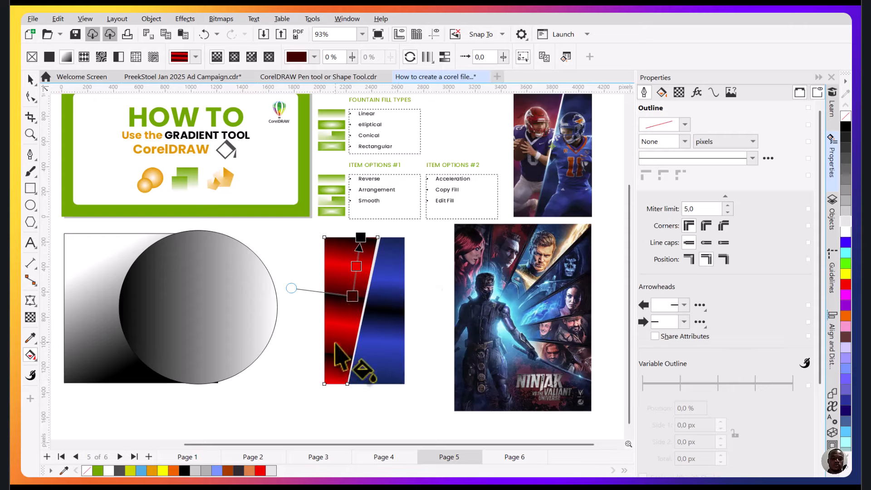
pyautogui.click(204, 34)
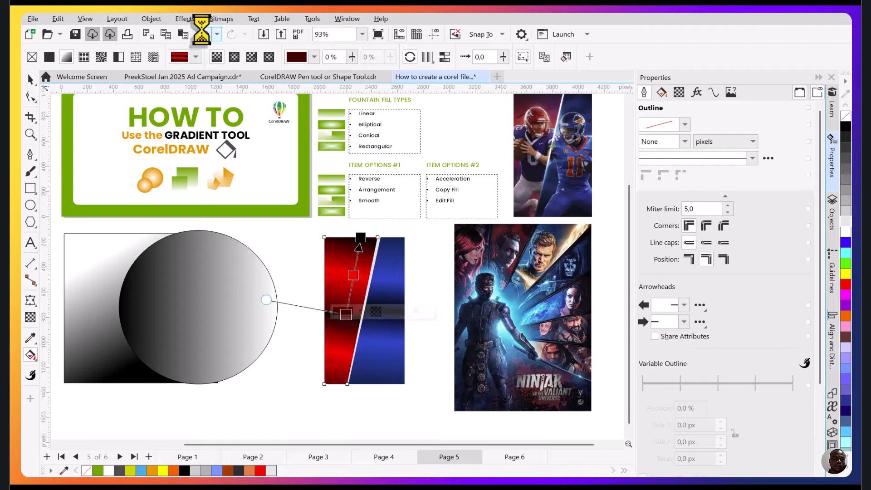
pyautogui.click(204, 34)
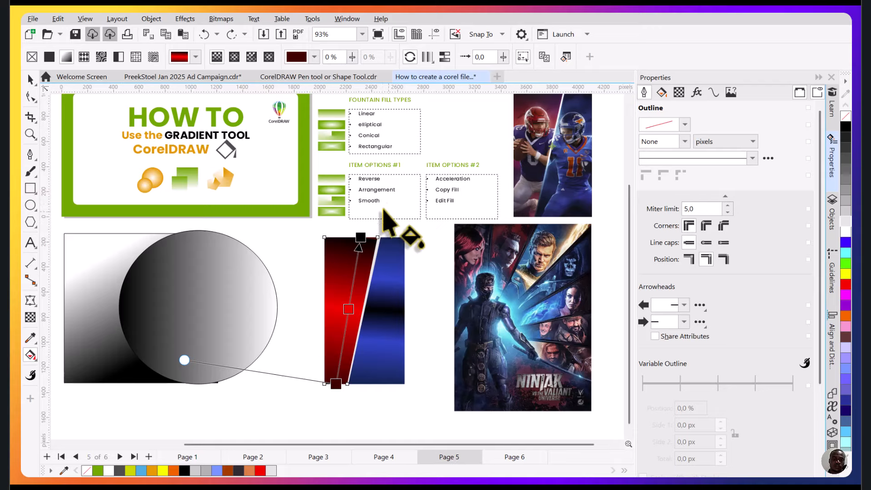
# Toggle the Smooth option on the blue panel's gradient and back, cancelling the change of document defaults
pyautogui.click(398, 351)
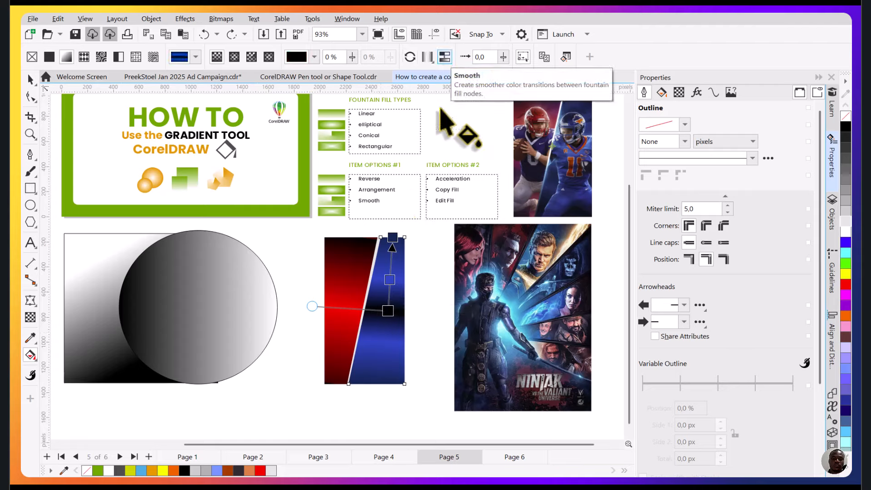
pyautogui.click(447, 59)
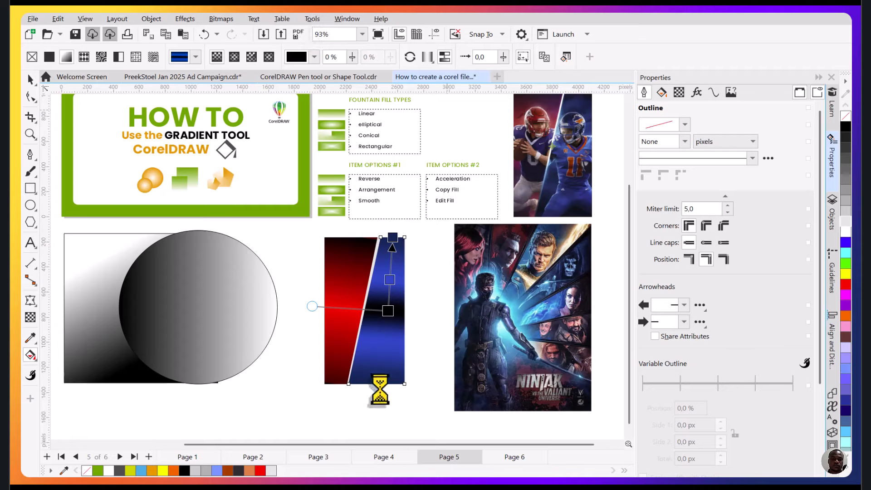
pyautogui.click(401, 401)
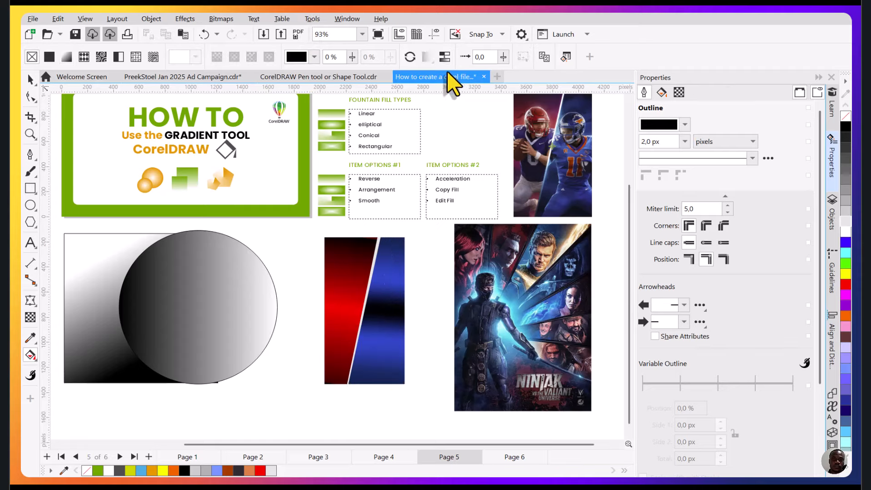
pyautogui.click(449, 59)
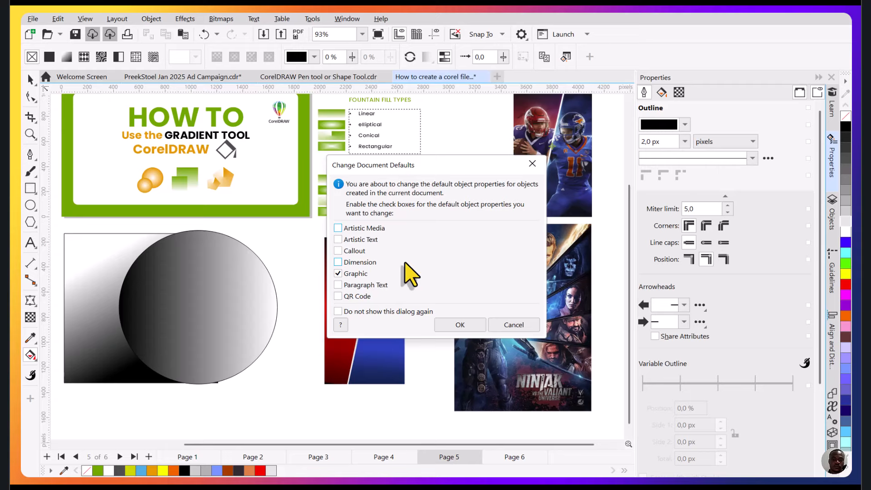
pyautogui.click(513, 324)
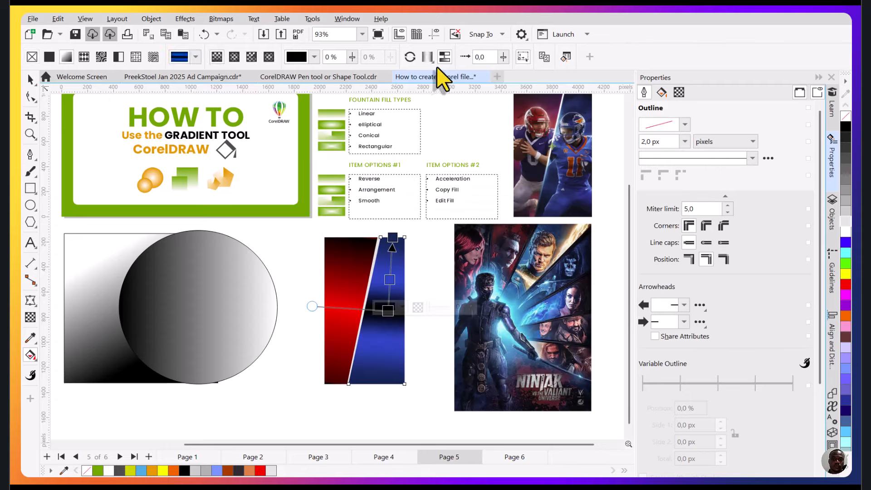
pyautogui.click(444, 60)
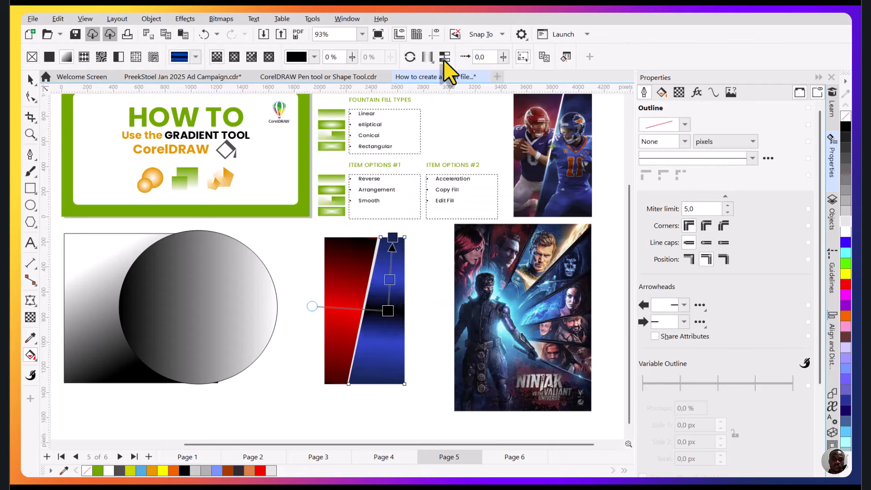
# Try gradient accelerations of 35 and -50 on the red panel, ending at -1, and vary the blue panel's acceleration, ending at 0
pyautogui.click(346, 269)
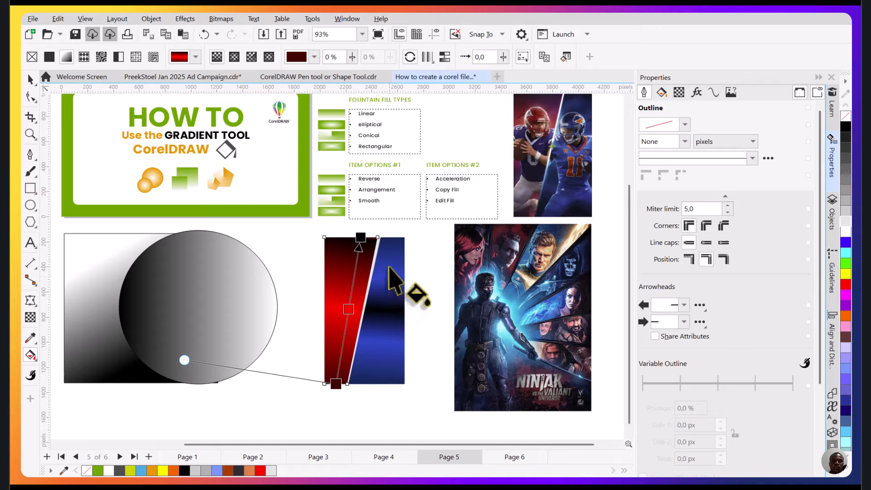
pyautogui.click(401, 268)
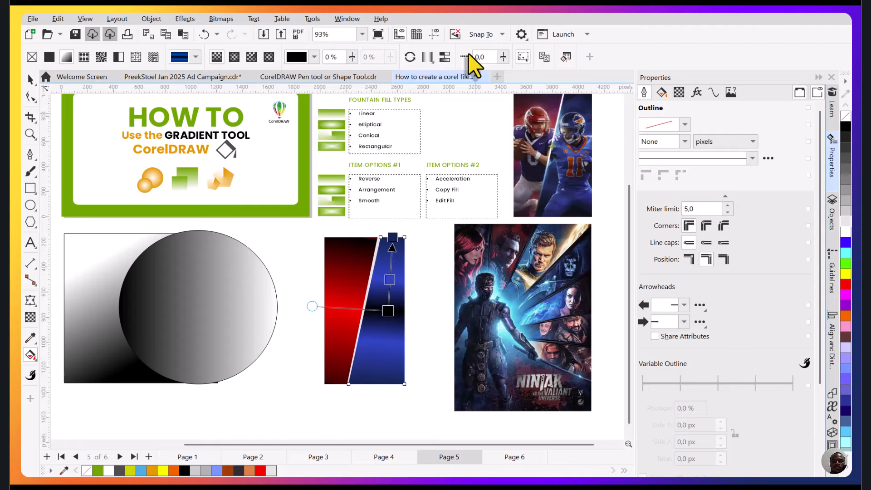
pyautogui.click(344, 301)
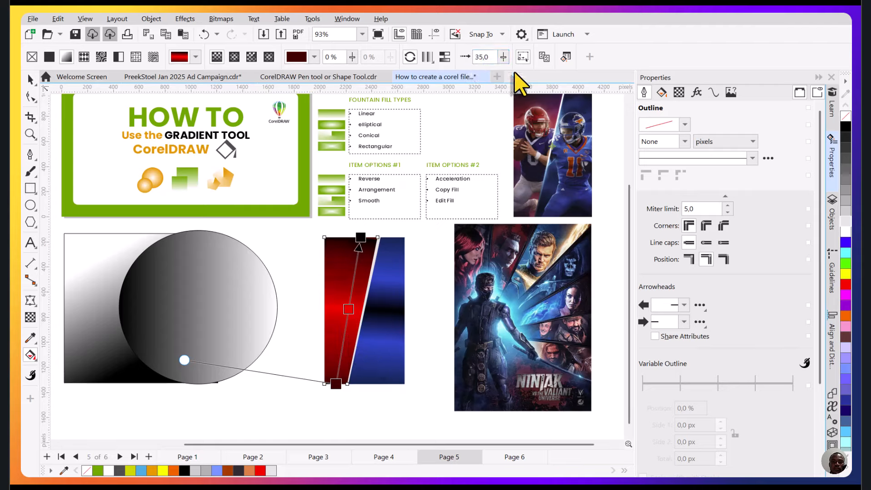
pyautogui.moveTo(503, 66); pyautogui.dragTo(494, 68)
pyautogui.click(493, 59)
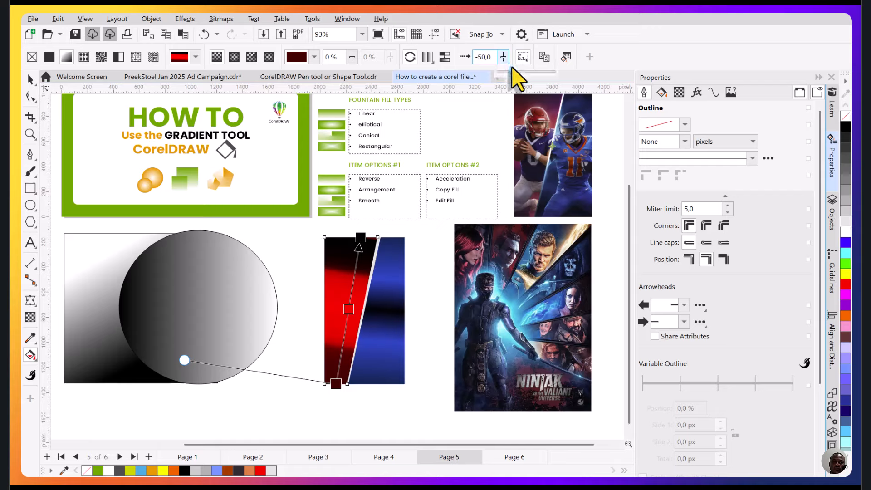
pyautogui.click(505, 56)
pyautogui.moveTo(504, 58); pyautogui.dragTo(477, 68)
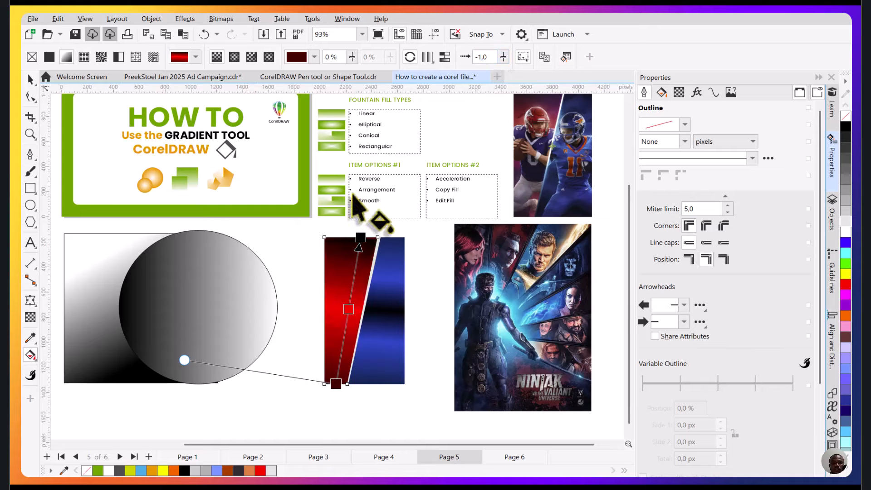
pyautogui.click(379, 315)
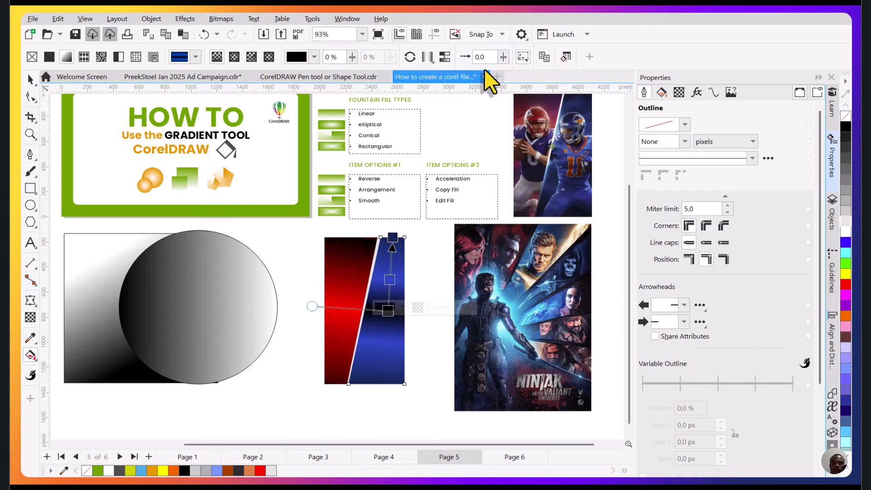
pyautogui.moveTo(502, 56)
pyautogui.mouseDown()
pyautogui.moveTo(518, 84)
pyautogui.moveTo(490, 65)
pyautogui.mouseUp()
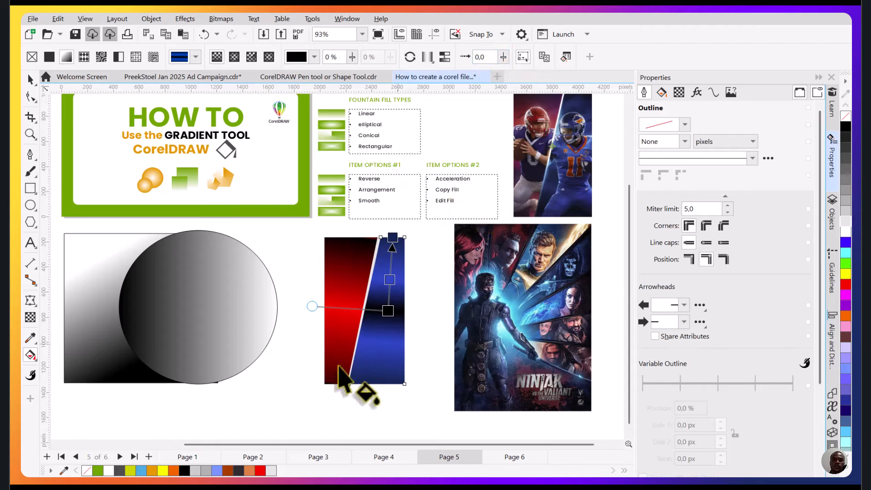
# Move the grayscale circle further over the rectangle's lower corner, to about X 1212.5 px and Y -812.5 px
pyautogui.click(30, 80)
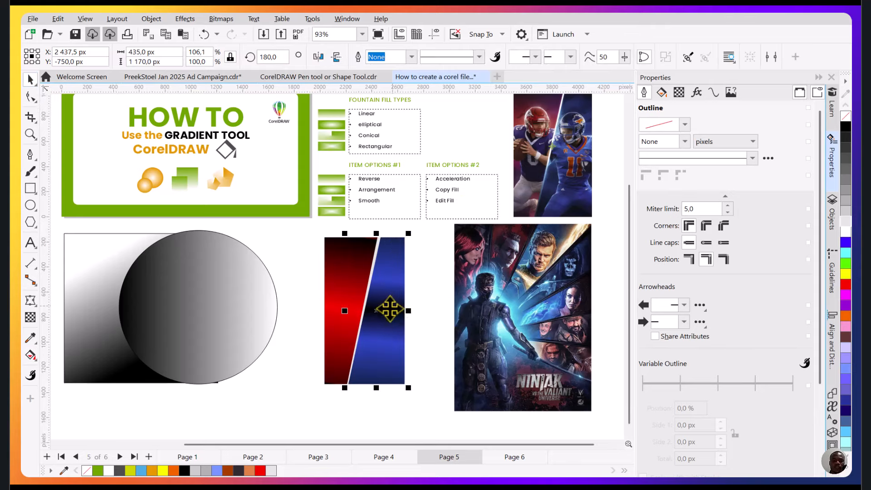
pyautogui.moveTo(398, 280); pyautogui.dragTo(399, 301)
pyautogui.click(213, 331)
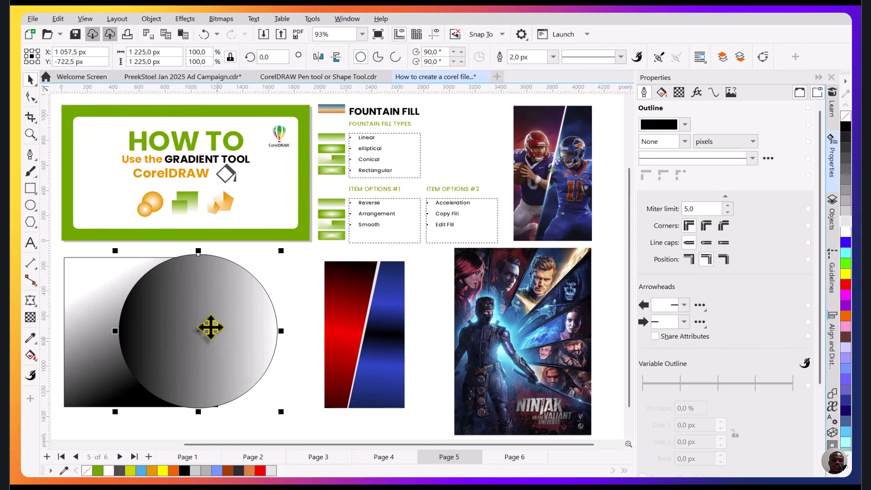
pyautogui.moveTo(219, 330); pyautogui.dragTo(245, 343)
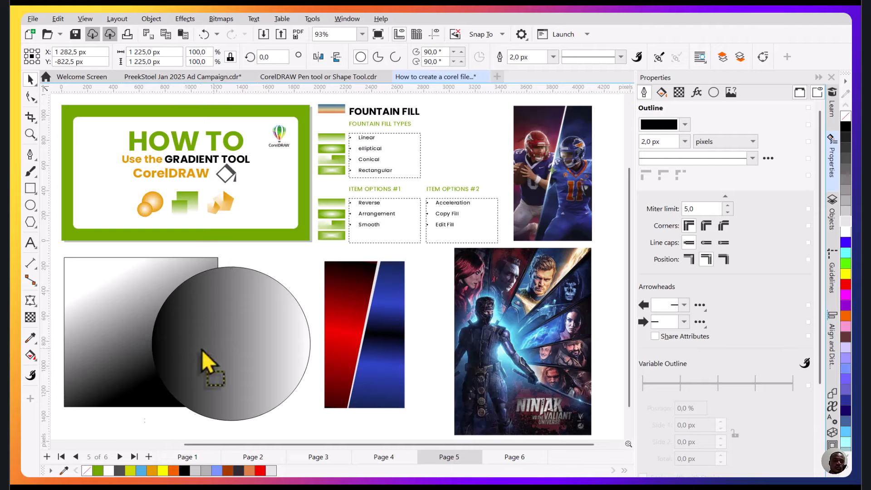
pyautogui.moveTo(202, 350); pyautogui.dragTo(189, 348)
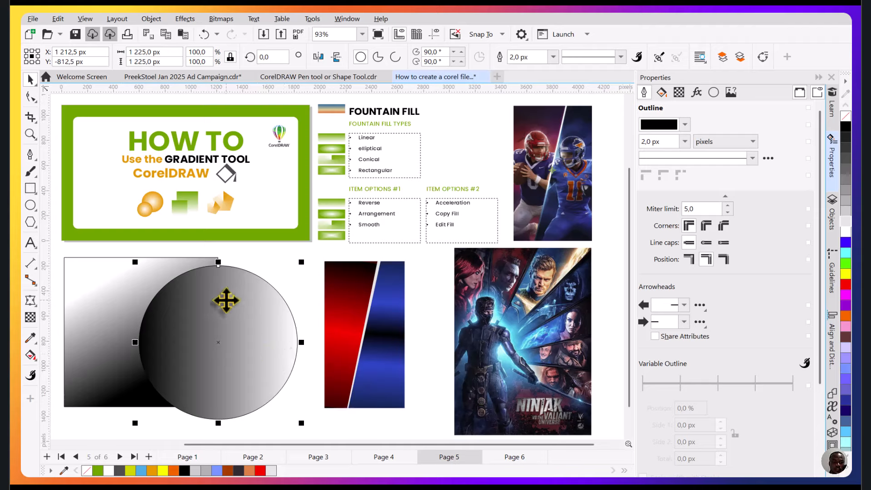
# Copy fills onto the circle from the blue panel, from the red panel, and finally from the green title banner
pyautogui.press('g')
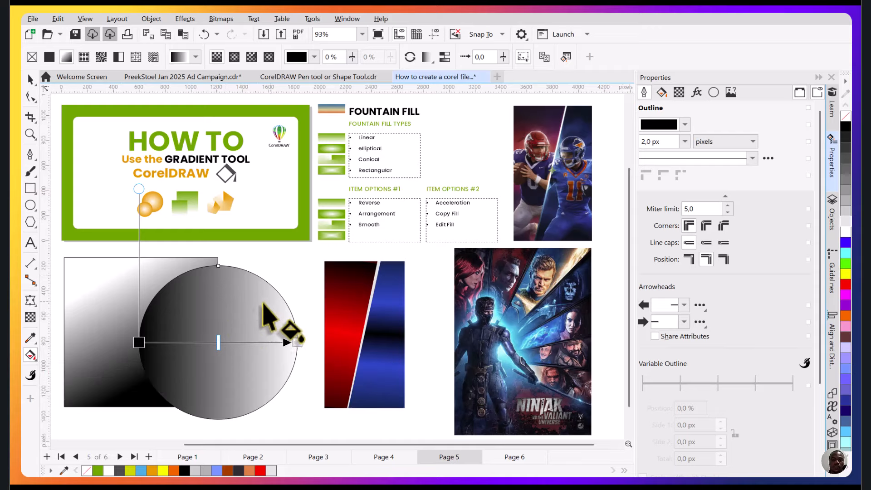
pyautogui.click(544, 58)
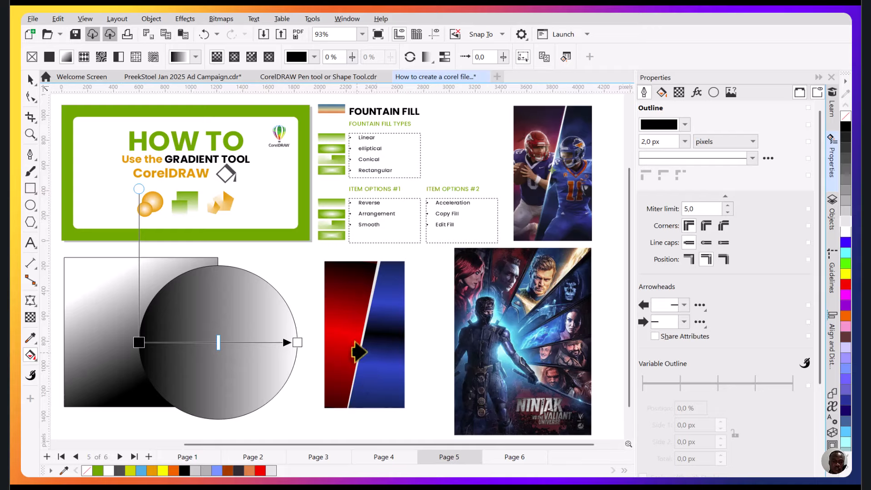
pyautogui.click(379, 321)
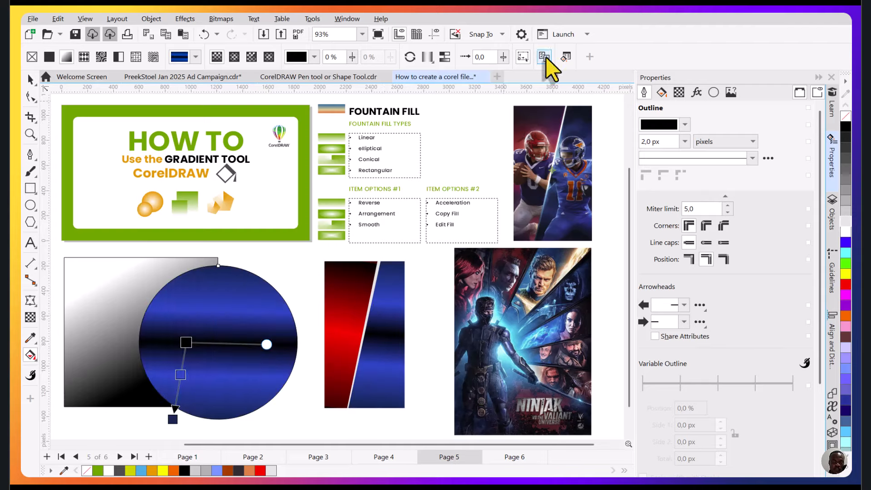
pyautogui.click(342, 296)
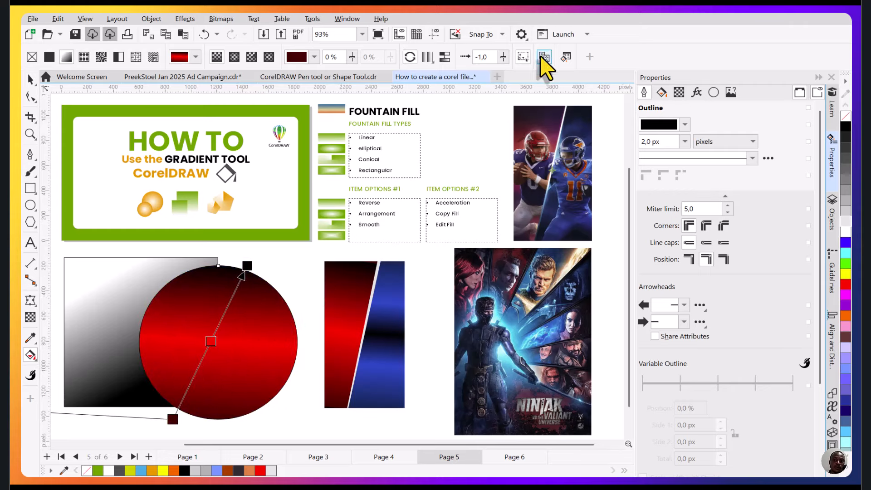
pyautogui.click(280, 227)
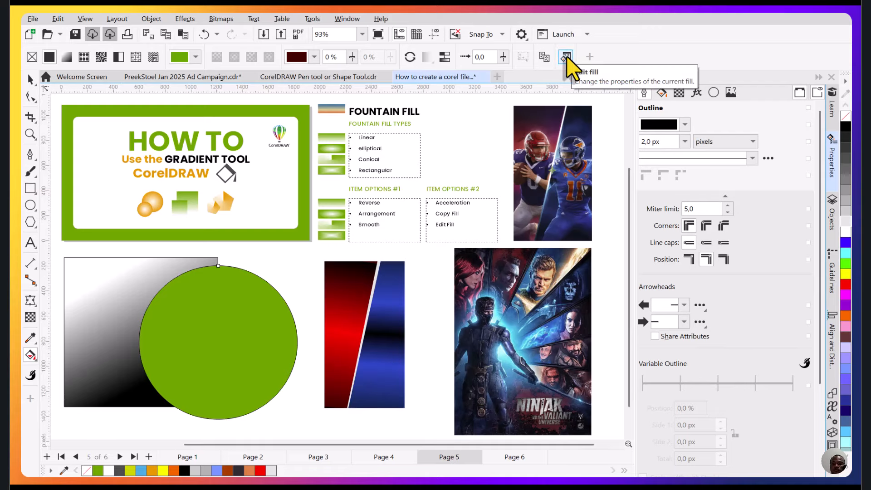
# Select the green circle, the red panel and the blue panel in turn to compare their available fill options
pyautogui.click(222, 323)
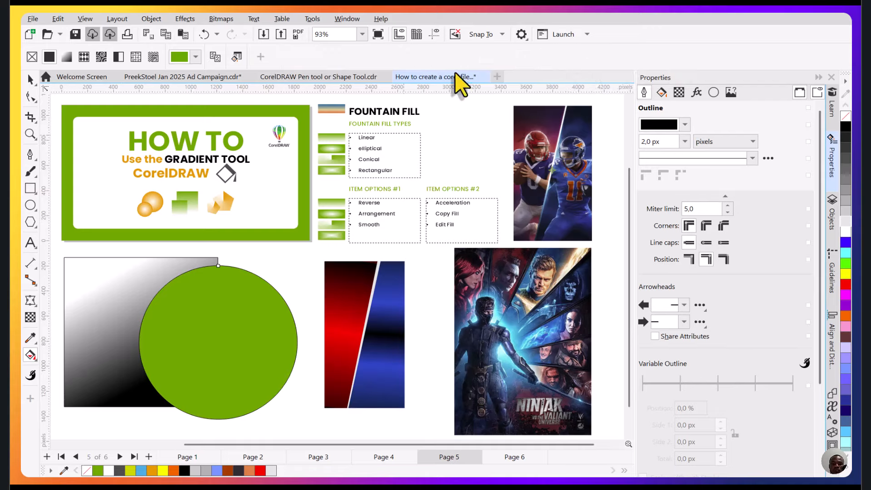
pyautogui.click(359, 344)
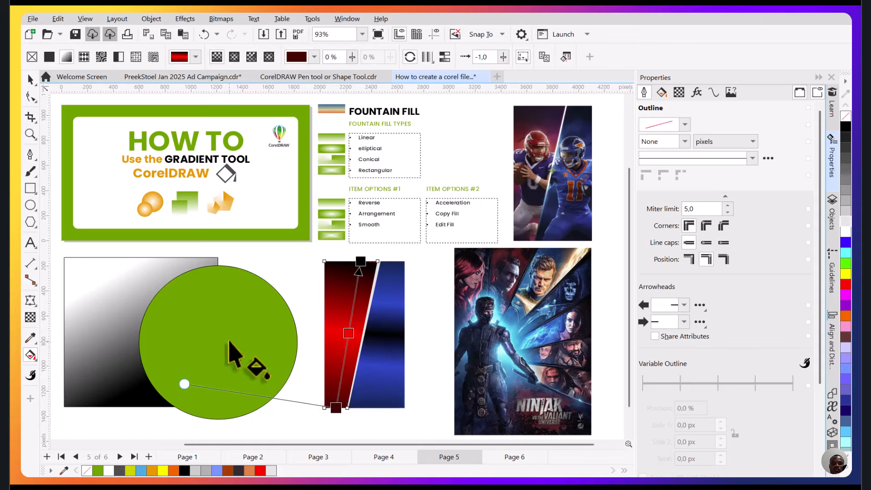
pyautogui.click(244, 302)
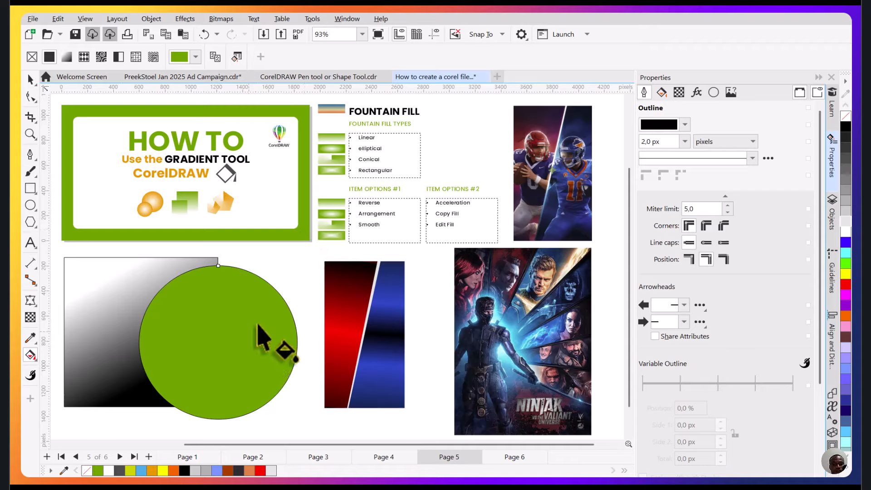
pyautogui.click(385, 323)
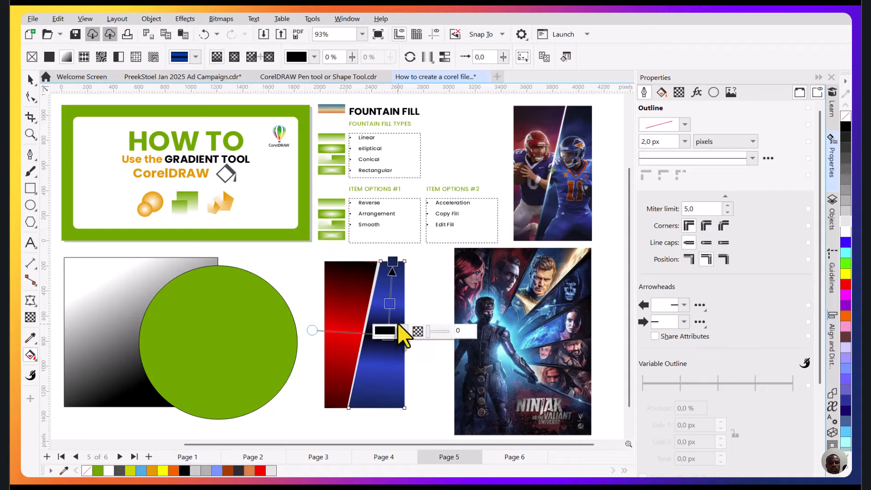
# Review the red panel's Edit Fill settings, close them without changes, and deselect the panel
pyautogui.click(351, 321)
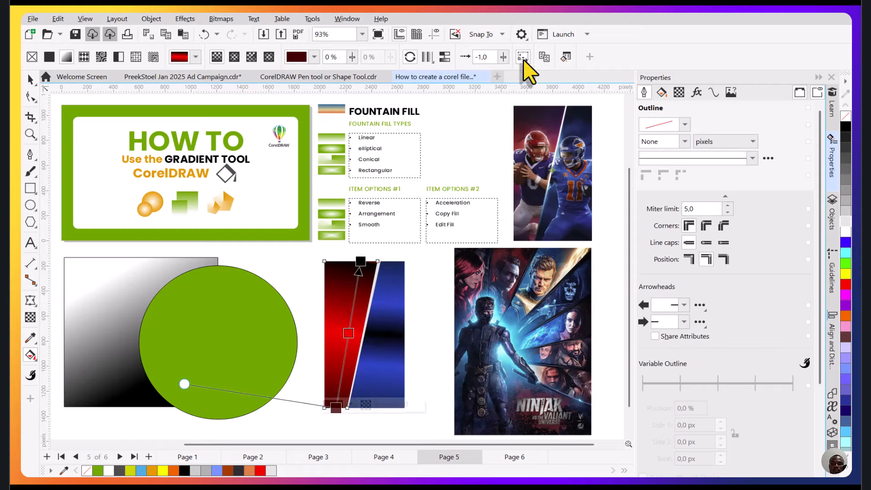
pyautogui.click(567, 57)
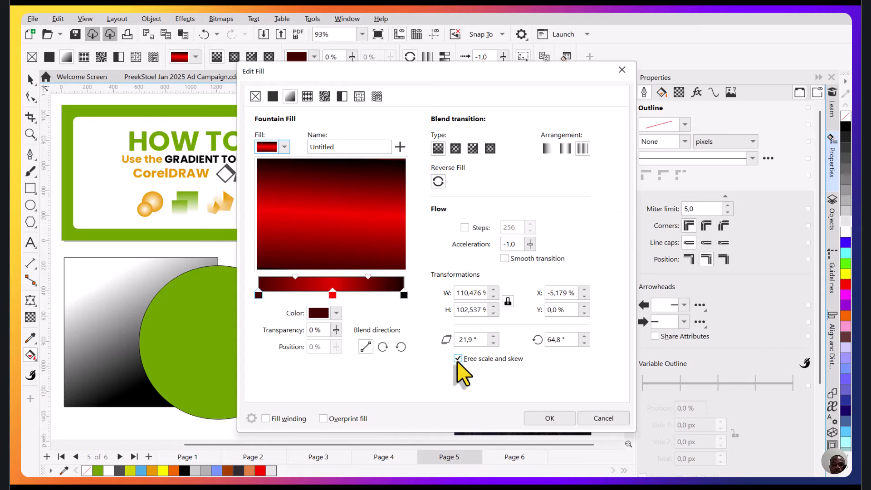
pyautogui.moveTo(453, 76); pyautogui.dragTo(642, 58)
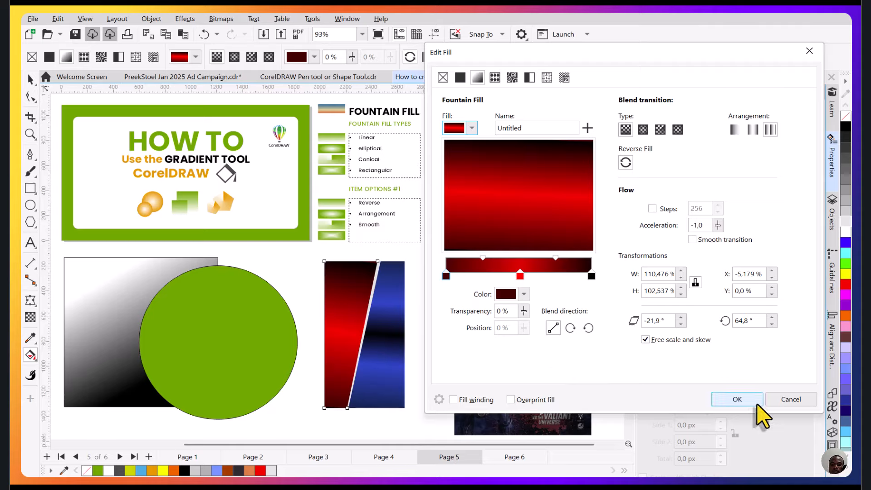
pyautogui.click(789, 401)
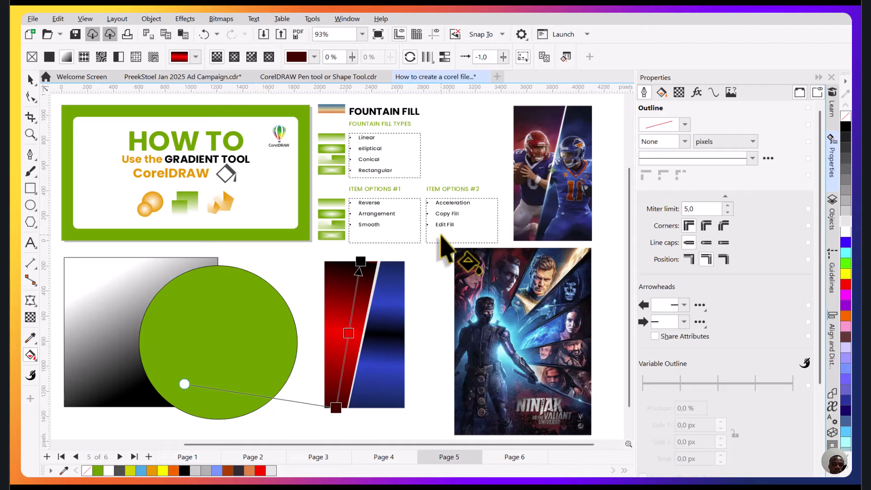
pyautogui.click(30, 80)
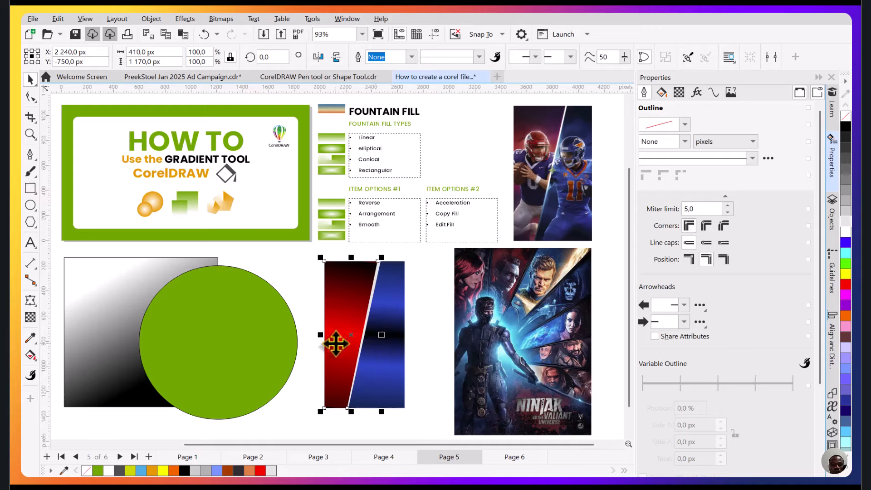
pyautogui.click(424, 317)
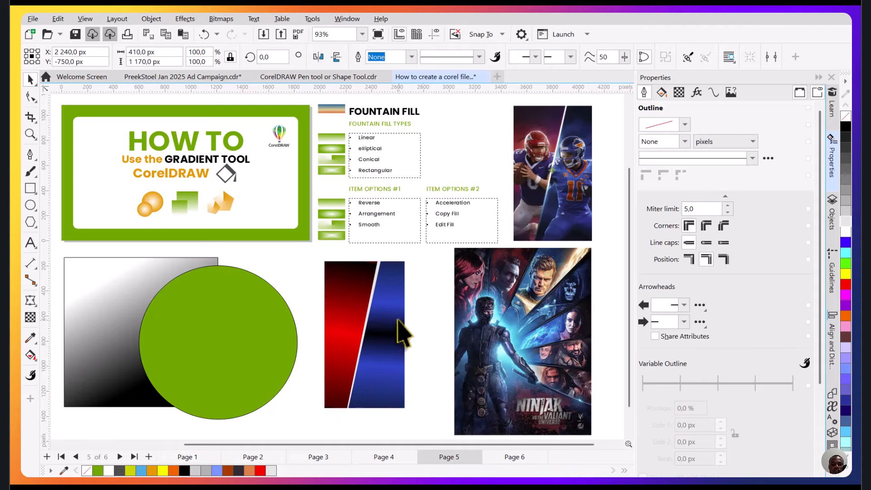
# Try filling the blue panel with solid blue and the red panel with solid red, each sampled from its own gradient using the Color Eyedropper
pyautogui.click(395, 319)
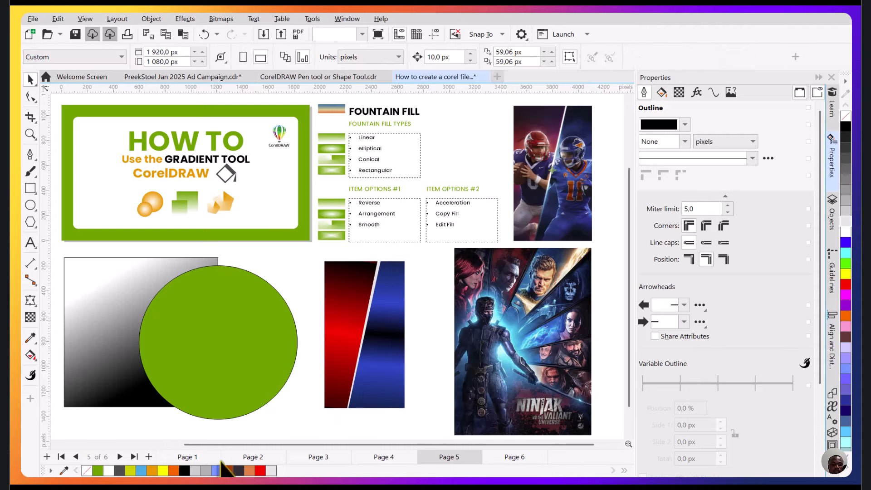
pyautogui.click(31, 337)
pyautogui.click(373, 368)
pyautogui.click(383, 353)
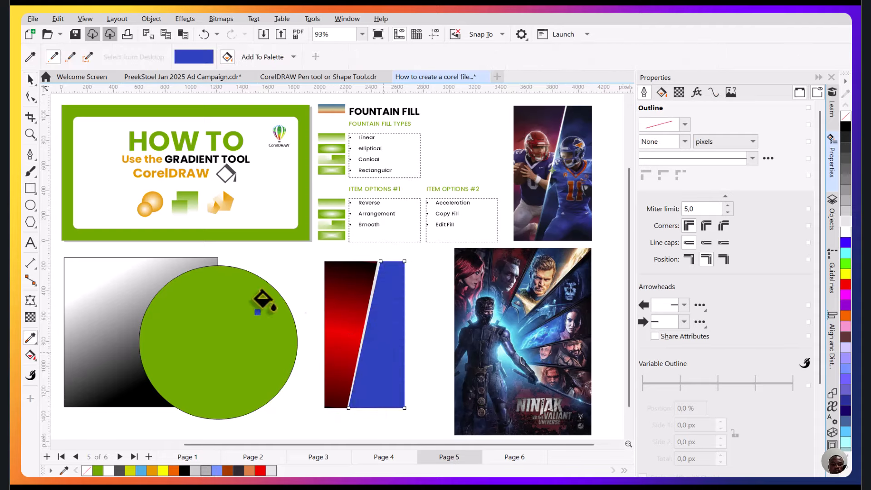
pyautogui.click(29, 58)
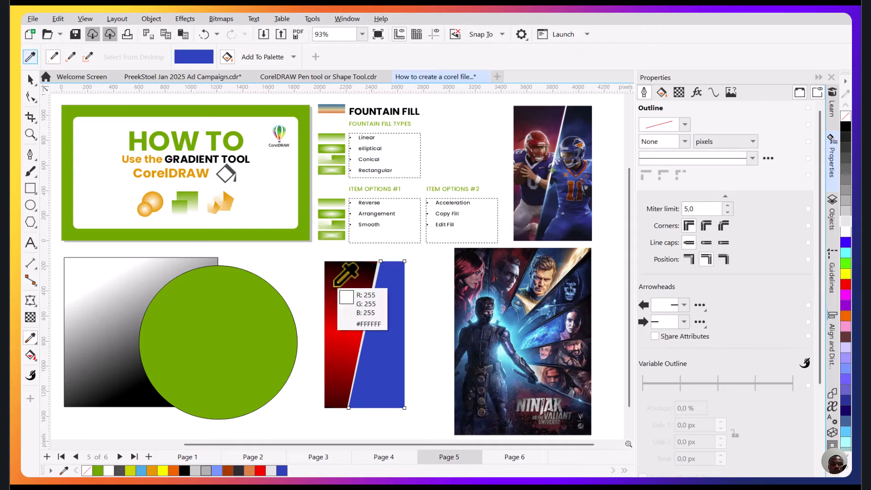
pyautogui.click(339, 333)
pyautogui.click(341, 303)
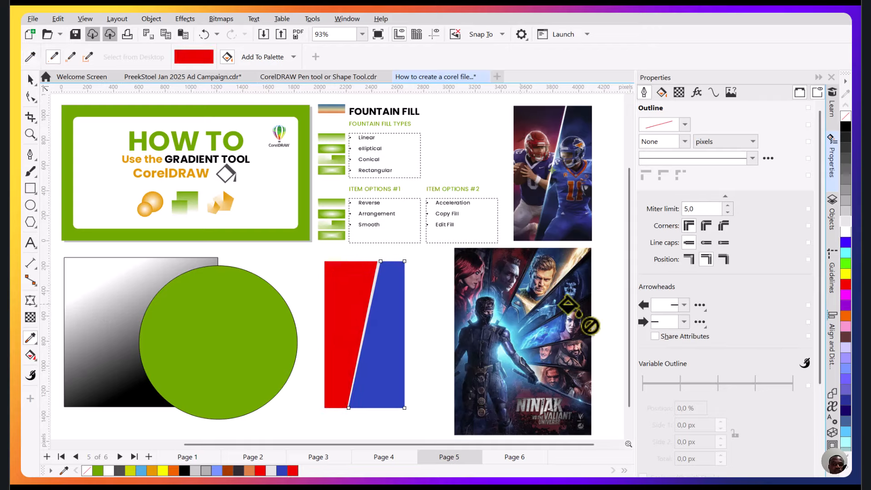
# Undo the solid fills on the red and blue panels and return to the Pick tool
pyautogui.click(204, 35)
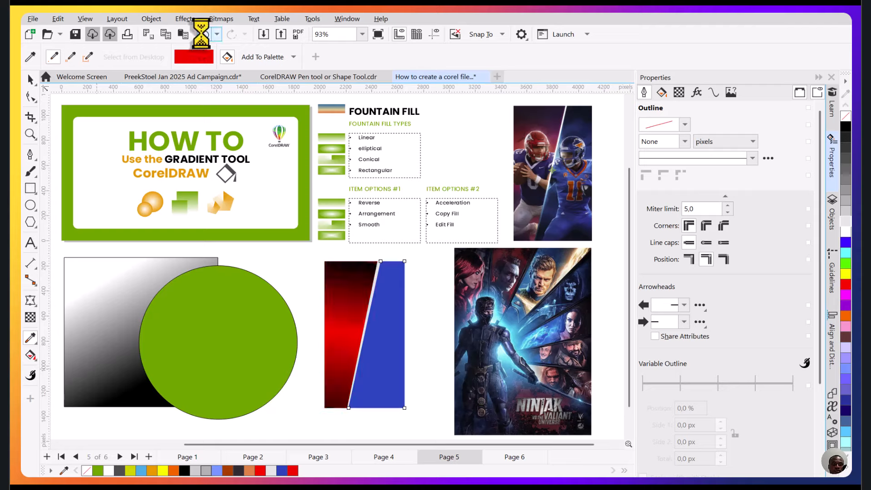
pyautogui.click(204, 35)
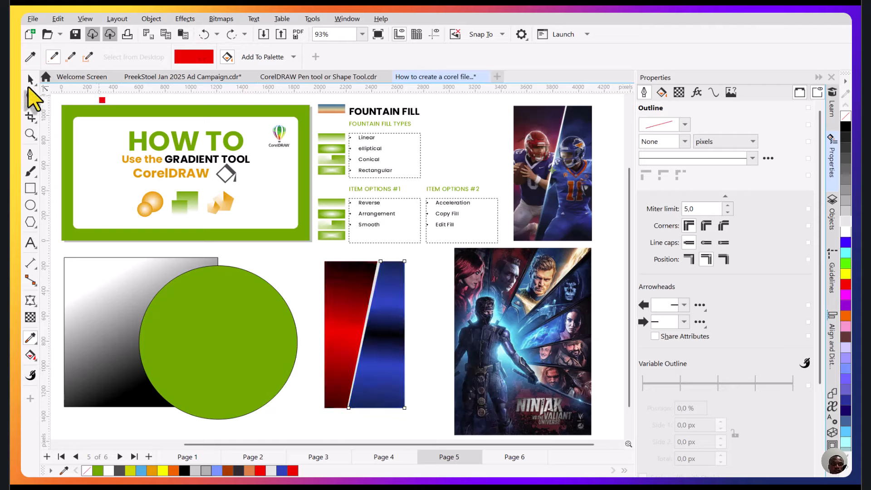
pyautogui.press('space')
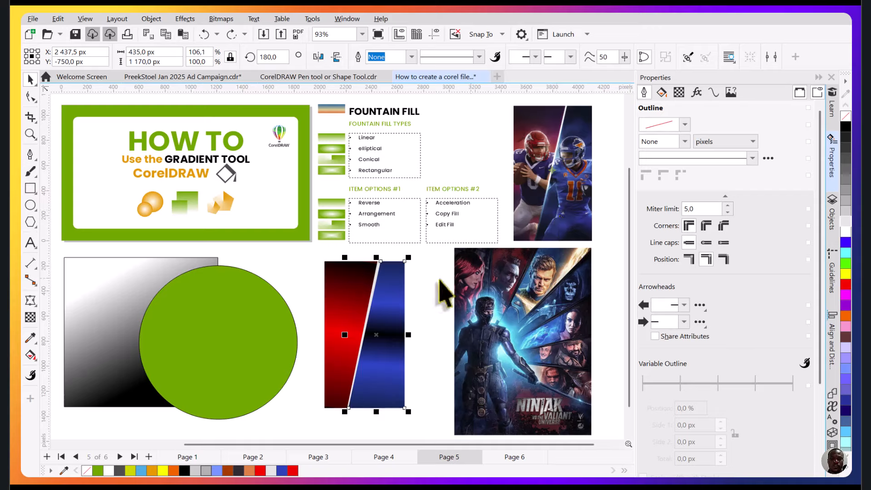
# Delete the grayscale rectangle with its green circle together with the red and blue split panel
pyautogui.click(171, 308)
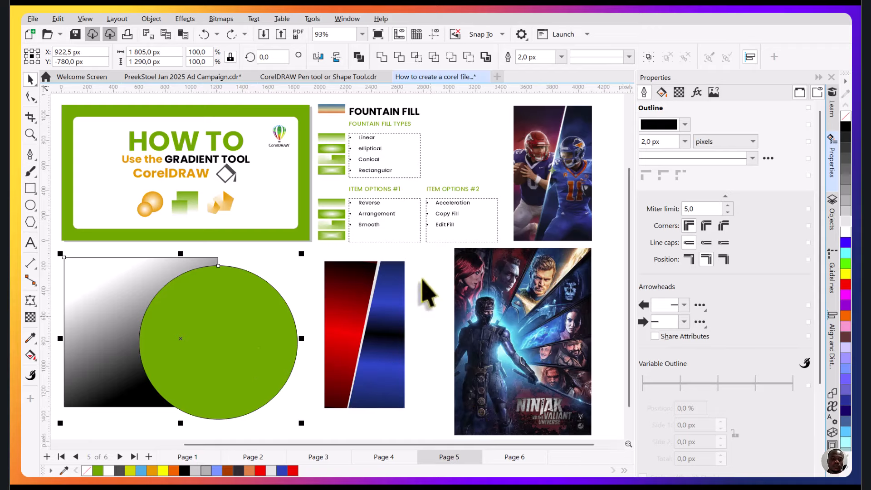
pyautogui.keyDown('shift'); pyautogui.click(402, 307); pyautogui.keyUp('shift')
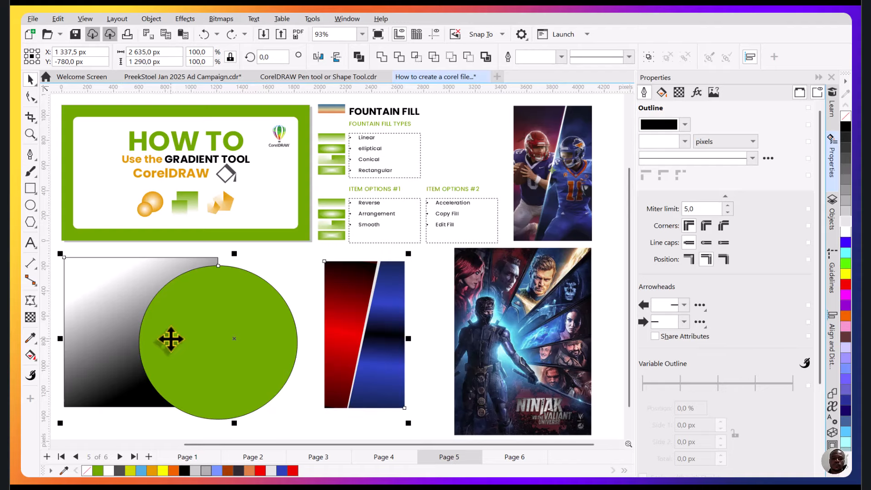
pyautogui.press('Delete')
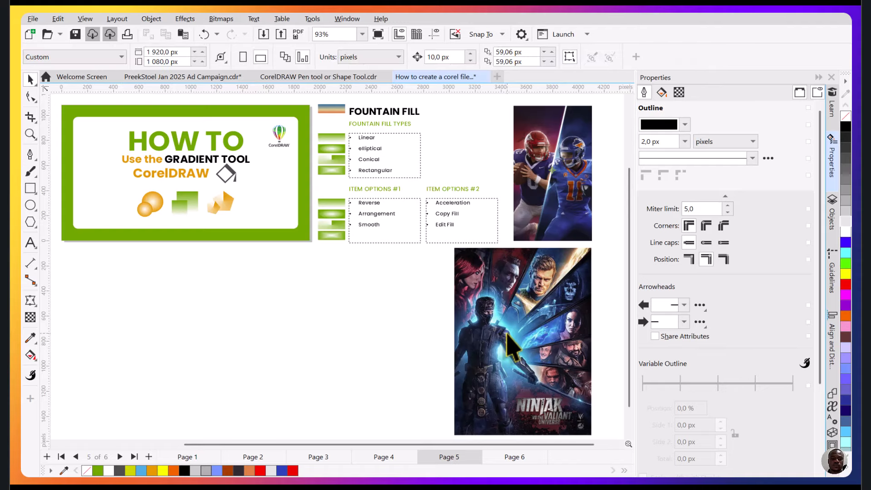
# Draw a rectangle about 1100 by 1482 px beside the Ninjak poster, matching the poster's height
pyautogui.scroll(3, 518, 332)
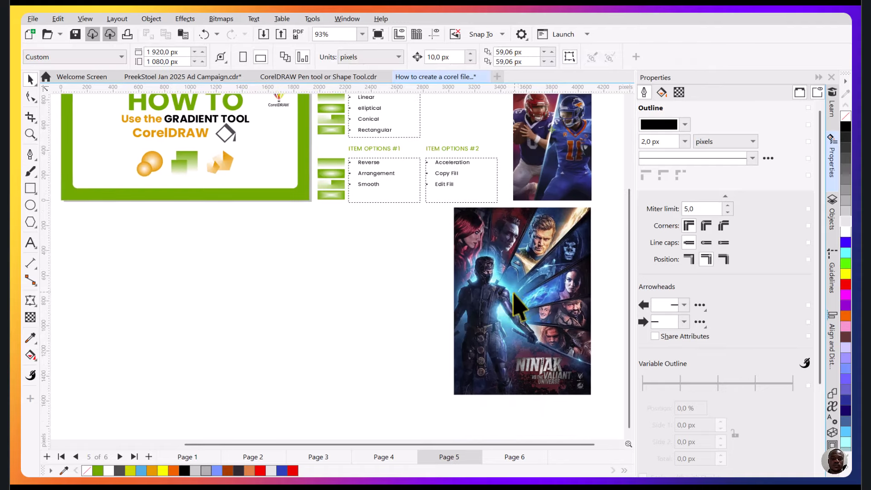
pyautogui.scroll(1, 520, 306)
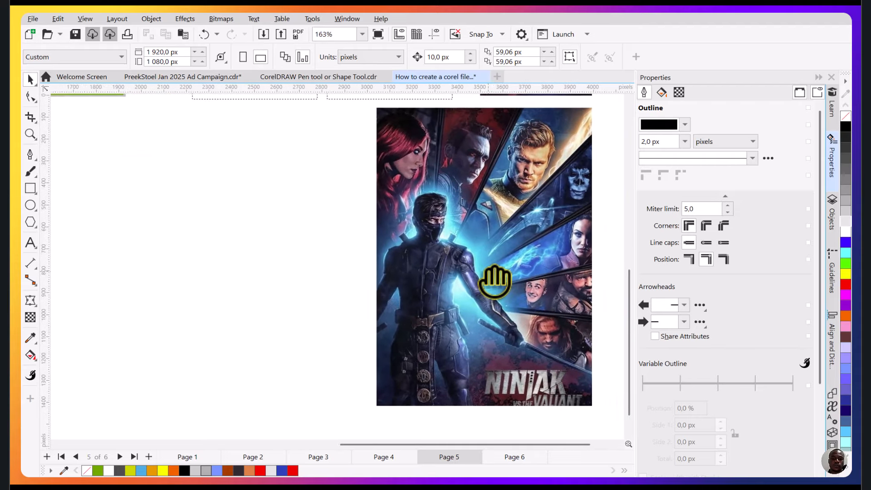
pyautogui.moveTo(496, 267); pyautogui.dragTo(476, 253)
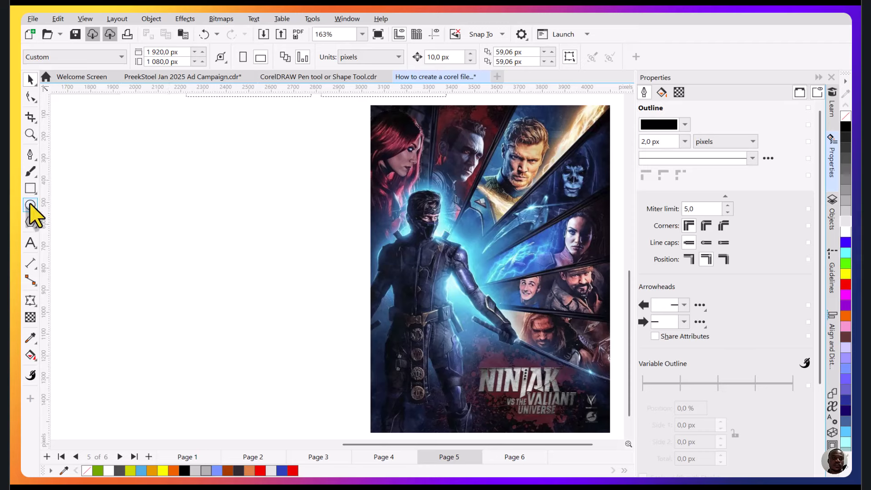
pyautogui.click(30, 188)
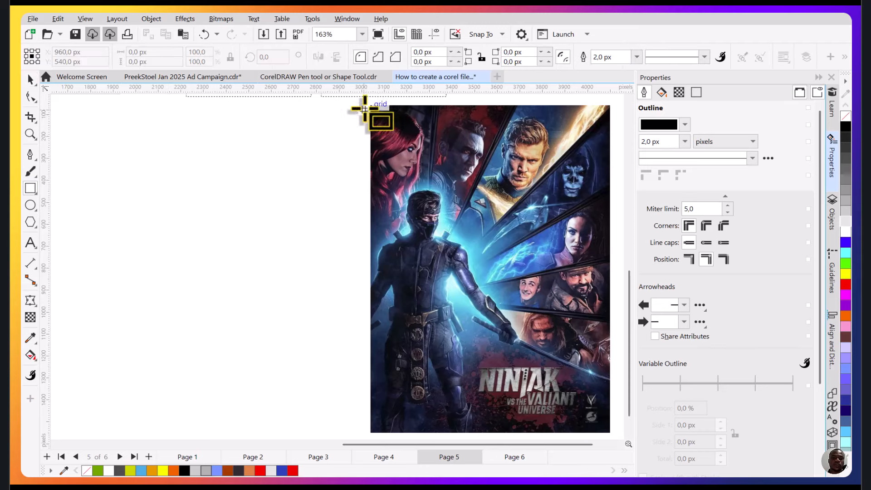
pyautogui.moveTo(364, 109)
pyautogui.mouseDown()
pyautogui.moveTo(366, 416)
pyautogui.moveTo(307, 426)
pyautogui.moveTo(227, 414)
pyautogui.moveTo(122, 416)
pyautogui.mouseUp()
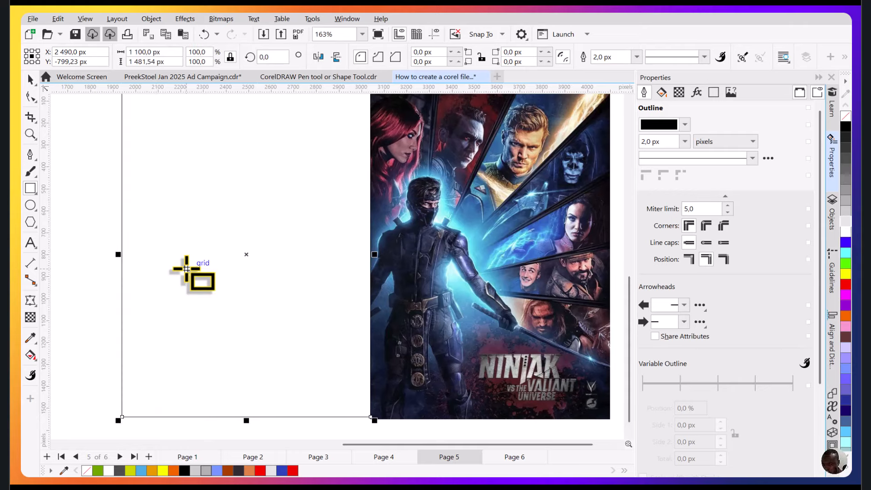
# Move the new rectangle away from the Ninjak poster to about X 2355 px, Y -799 px, and deselect it
pyautogui.click(30, 80)
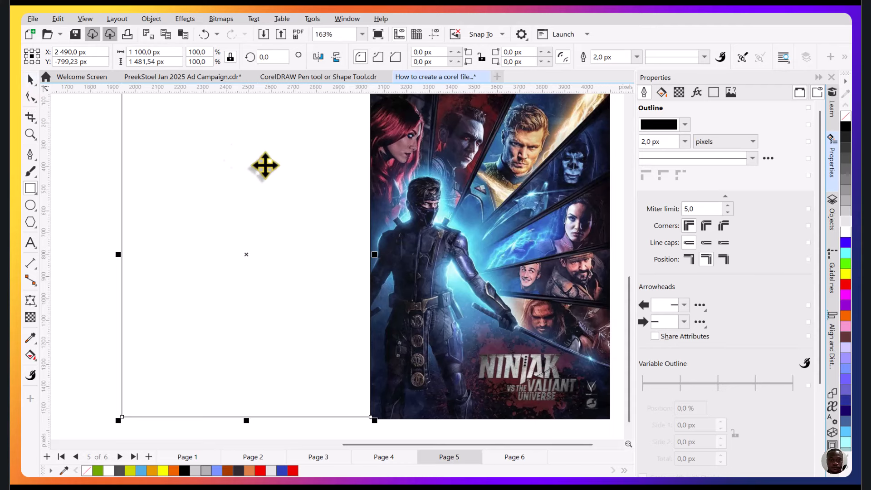
pyautogui.moveTo(265, 167); pyautogui.dragTo(248, 170)
pyautogui.moveTo(401, 152); pyautogui.dragTo(384, 167)
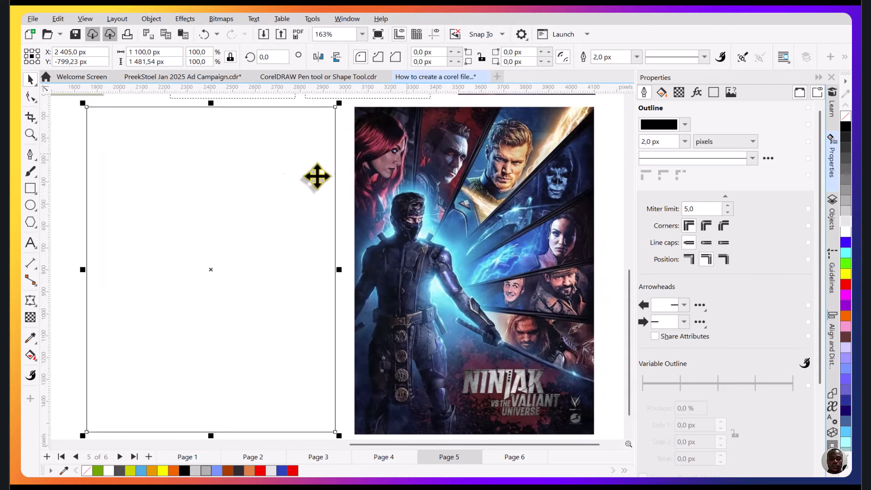
pyautogui.moveTo(279, 183); pyautogui.dragTo(268, 183)
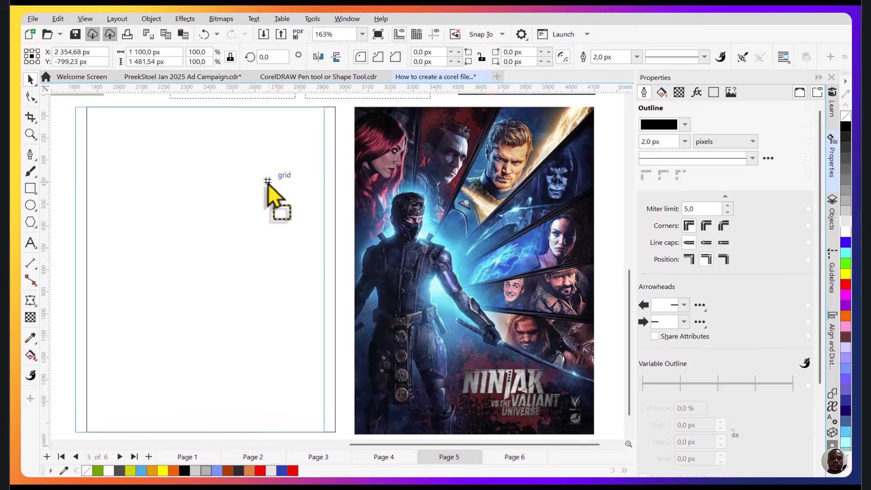
pyautogui.click(339, 154)
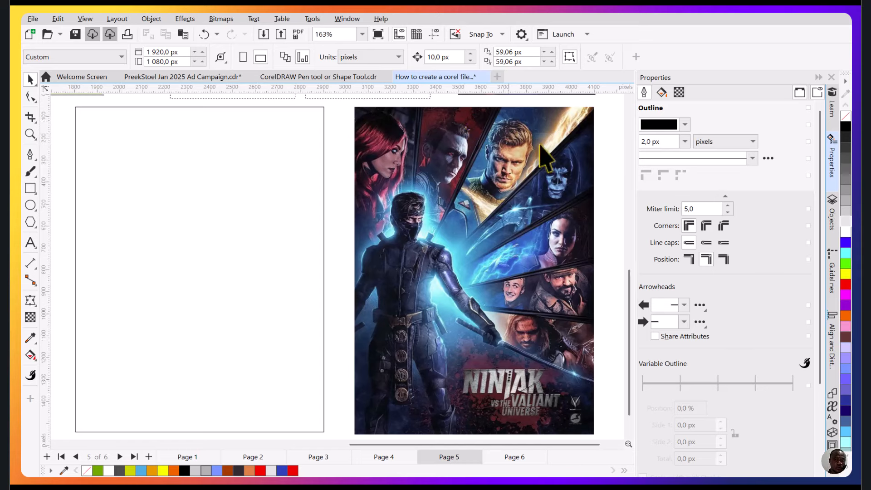
# Fill the rectangle with dark navy sampled from the Ninjak poster's lower edge and remove its outline
pyautogui.click(228, 233)
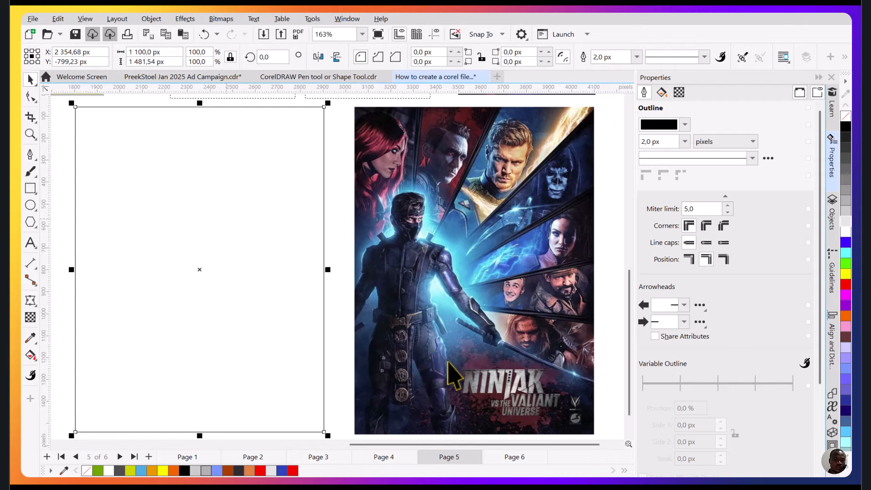
pyautogui.press('g')
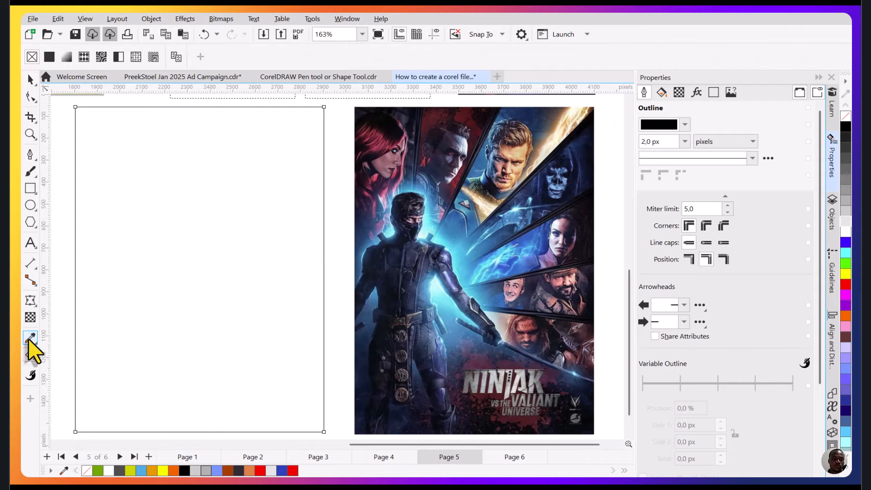
pyautogui.click(30, 340)
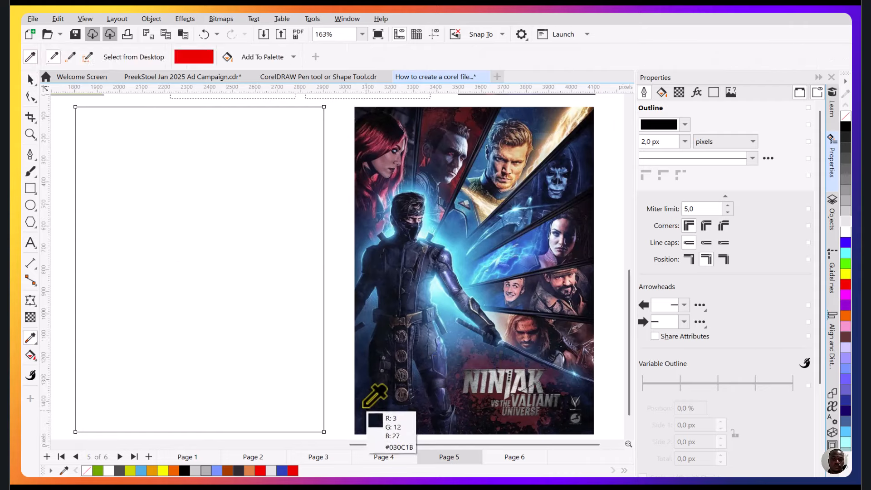
pyautogui.click(359, 393)
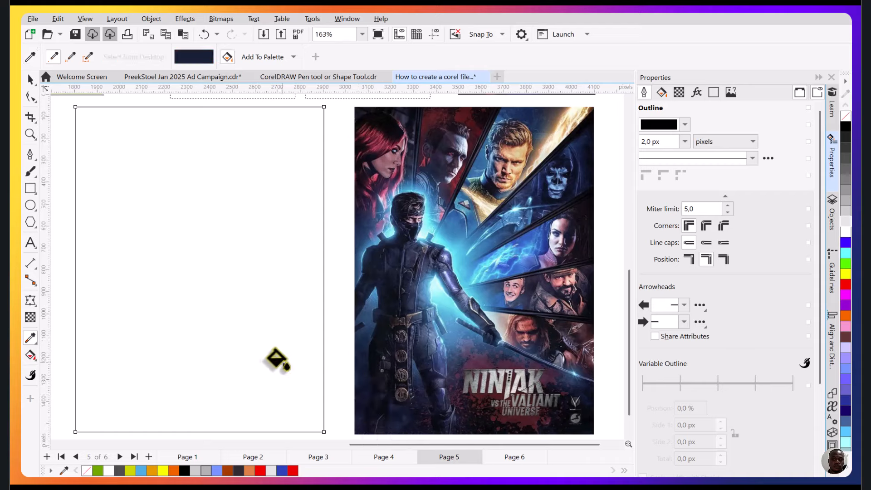
pyautogui.click(174, 264)
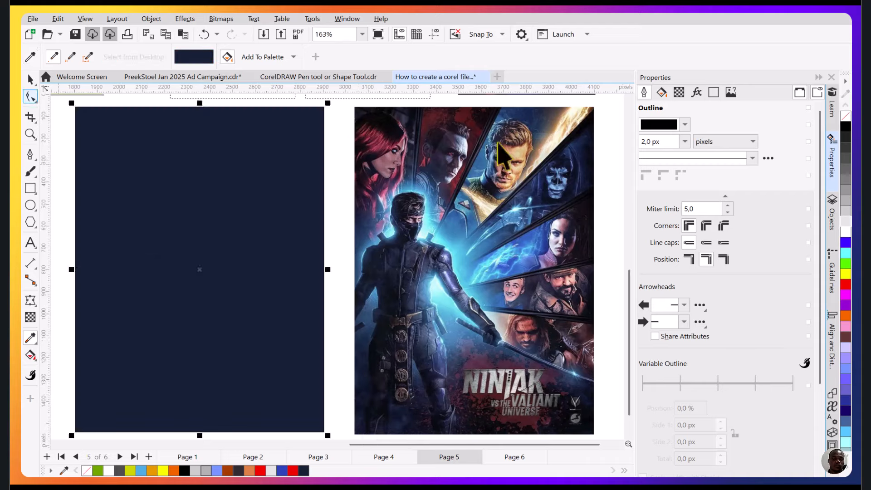
pyautogui.press('space')
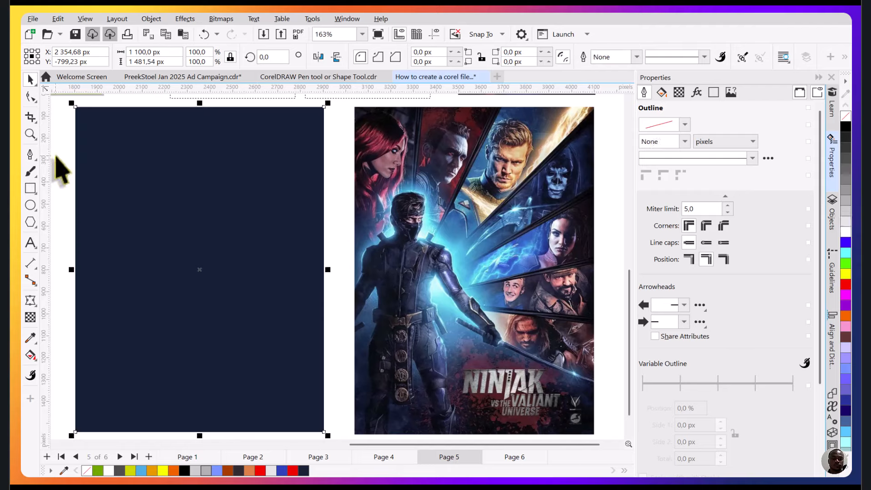
# Apply an elliptical fountain fill to the navy rectangle, with white at the center and navy at the edge
pyautogui.press('g')
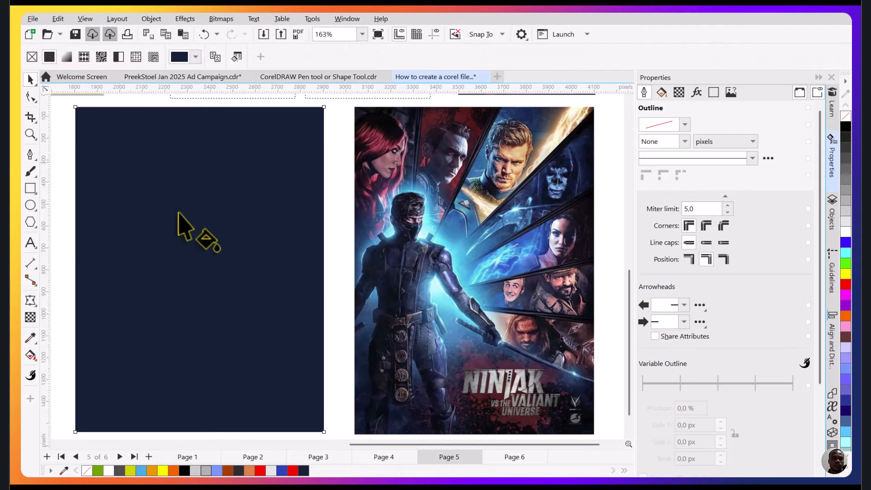
pyautogui.click(66, 57)
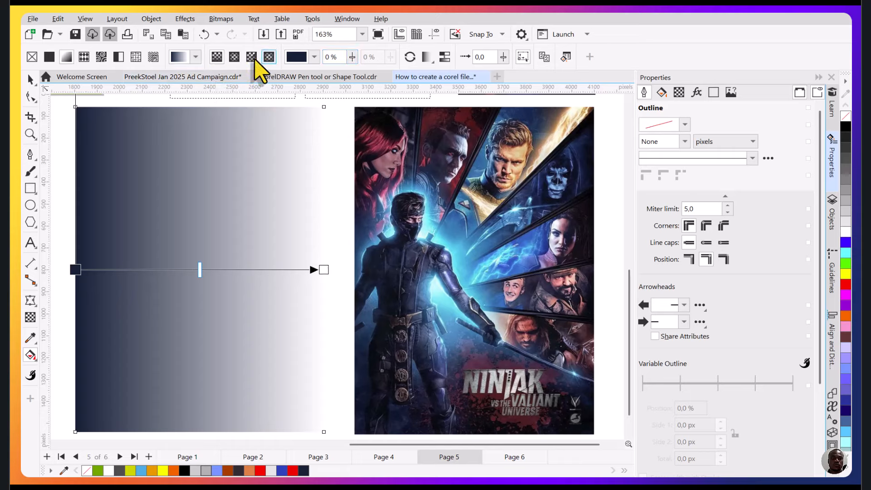
pyautogui.click(234, 56)
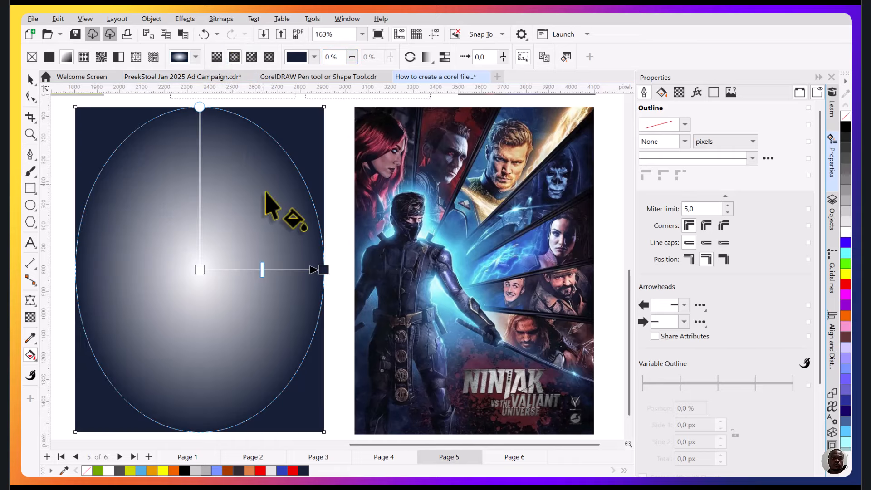
# Set the gradient's center color to the blue #3787B8 sampled from the lower glow in the Ninjak poster
pyautogui.click(198, 270)
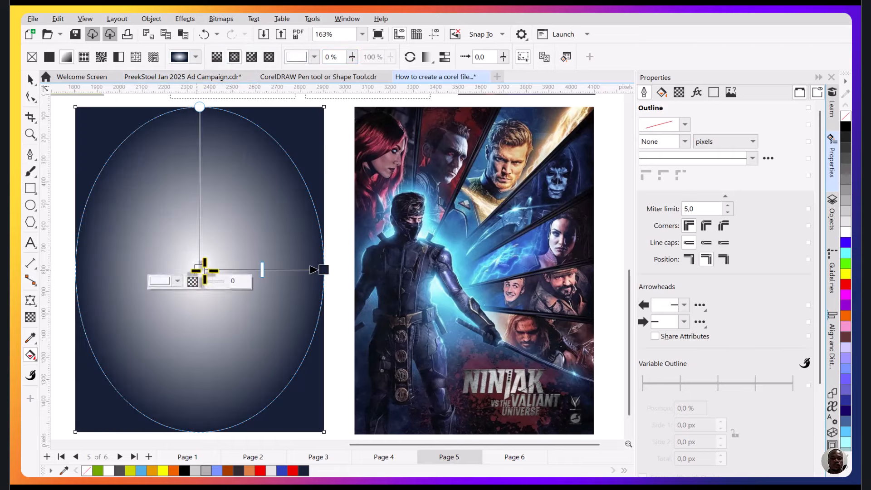
pyautogui.click(163, 281)
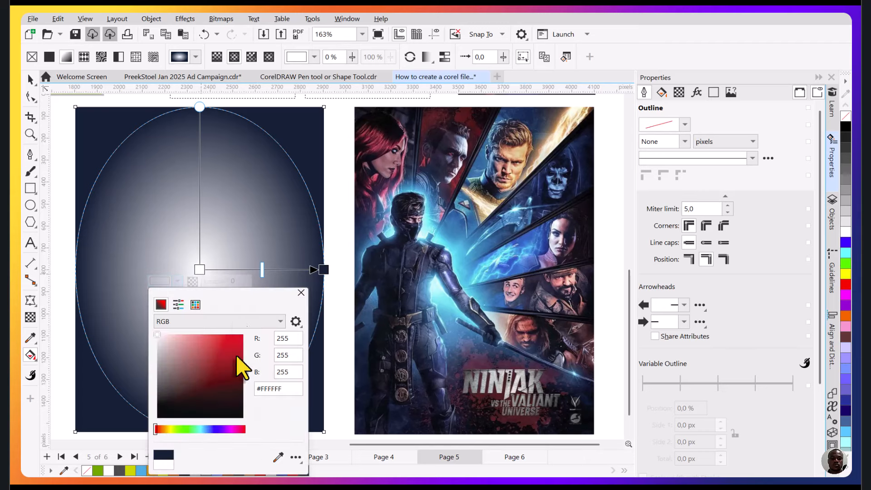
pyautogui.click(278, 457)
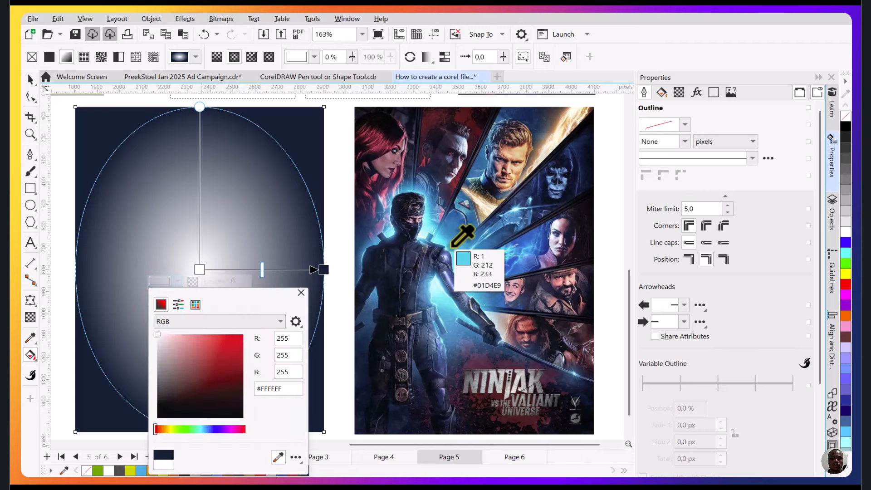
pyautogui.click(449, 340)
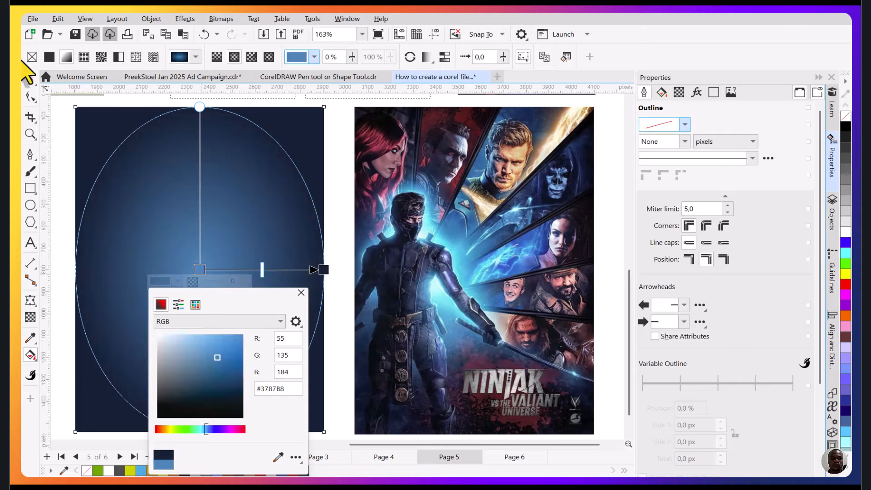
pyautogui.press('space')
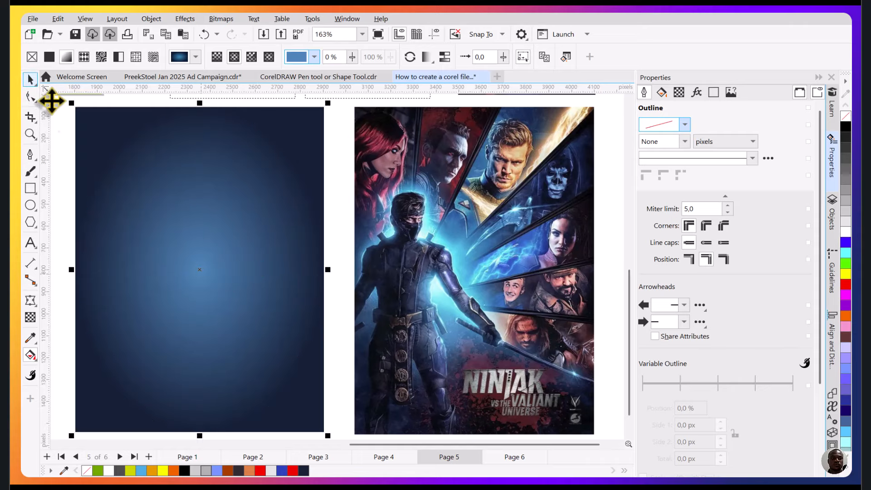
# Enable smooth color transitions for the elliptical gradient and enlarge its ellipse slightly beyond the rectangle's edges
pyautogui.press('space')
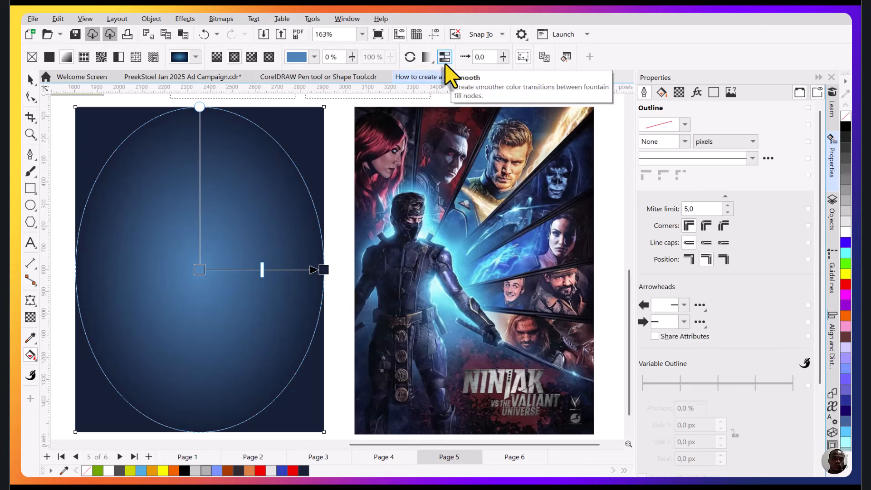
pyautogui.click(446, 64)
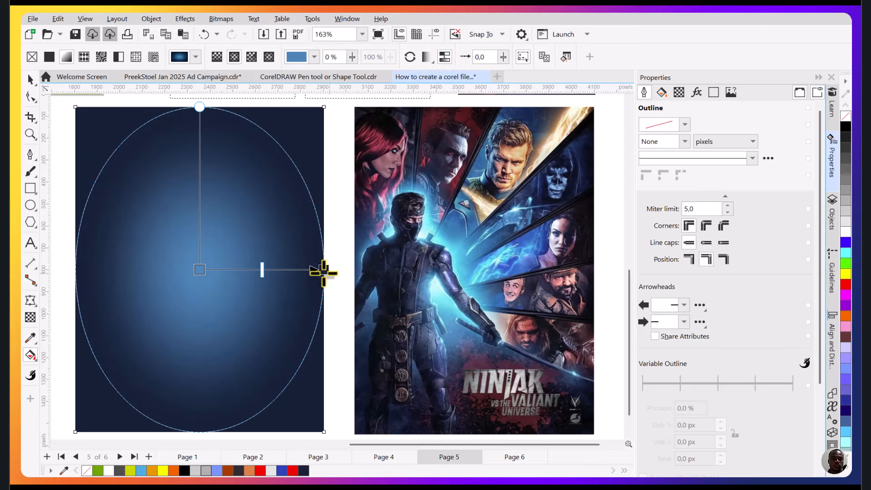
pyautogui.moveTo(324, 269); pyautogui.dragTo(336, 269)
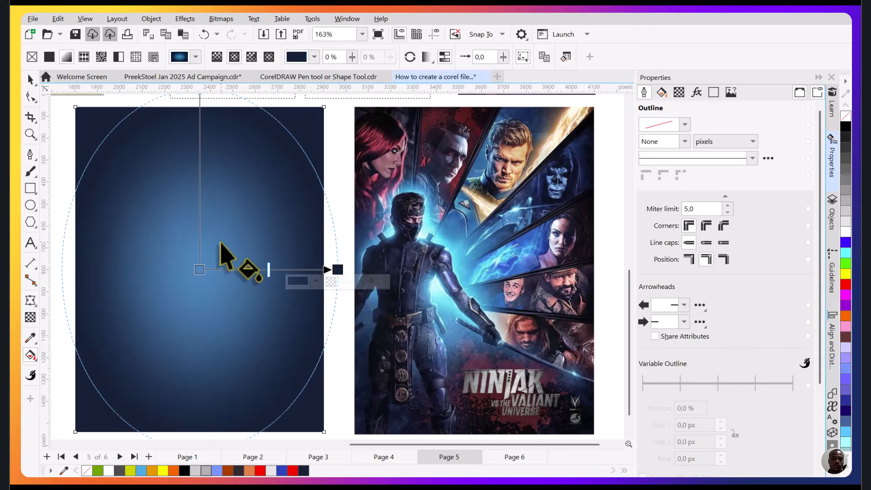
pyautogui.scroll(-1, 230, 253)
pyautogui.moveTo(204, 114); pyautogui.dragTo(204, 122)
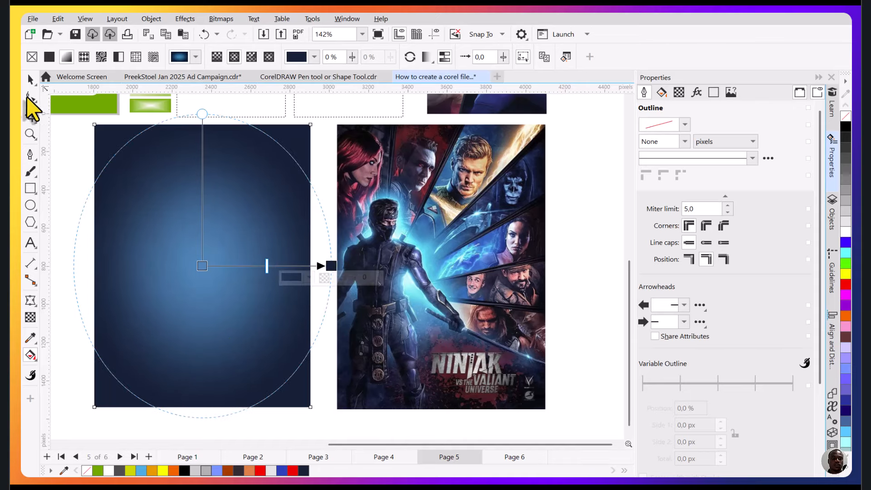
pyautogui.click(30, 79)
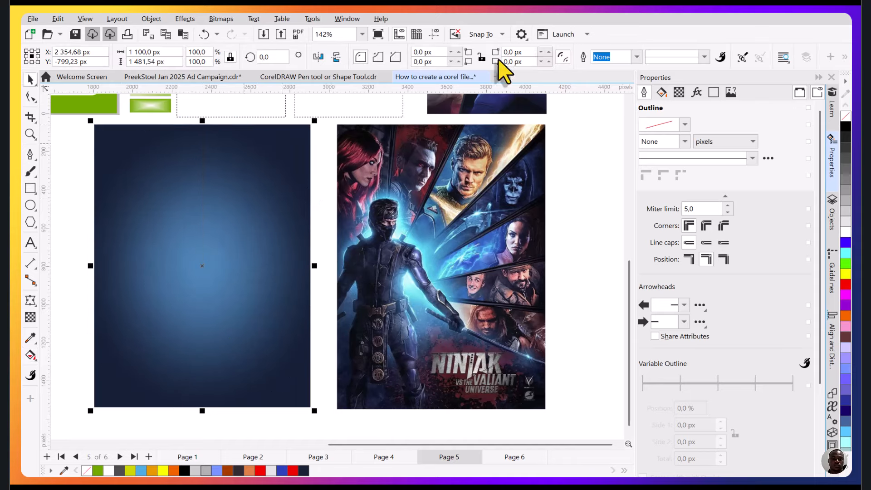
# Turn off the gradient's Smooth option to compare the color transitions, and undo that change
pyautogui.press('g')
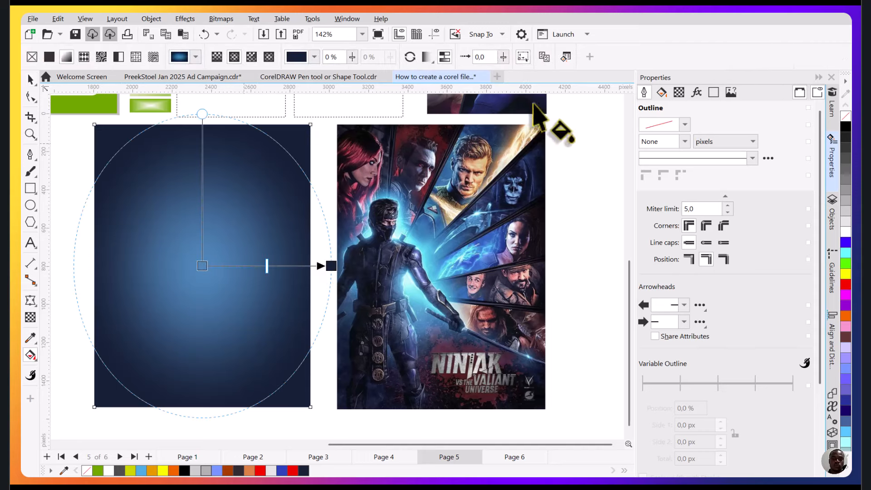
pyautogui.click(445, 59)
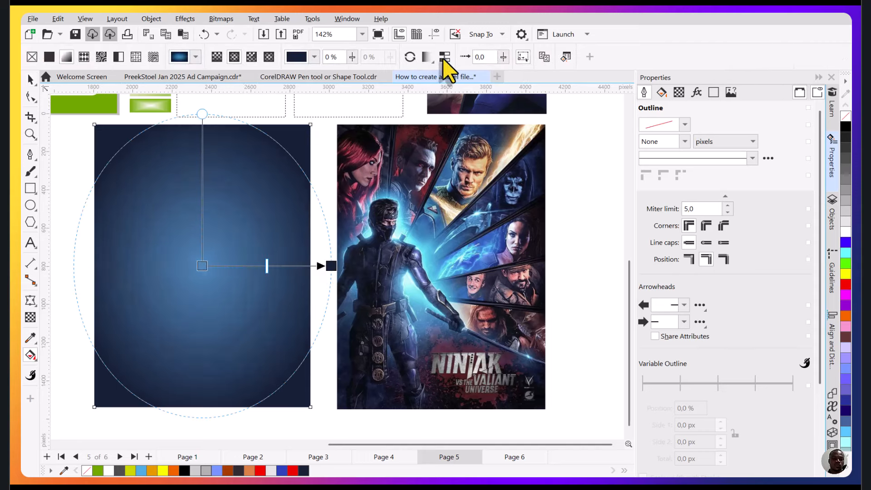
pyautogui.click(445, 58)
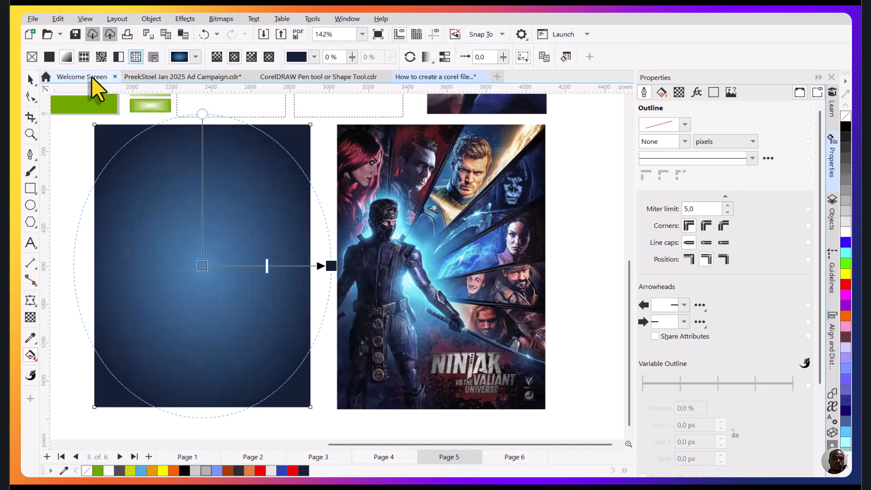
pyautogui.click(30, 79)
pyautogui.click(69, 172)
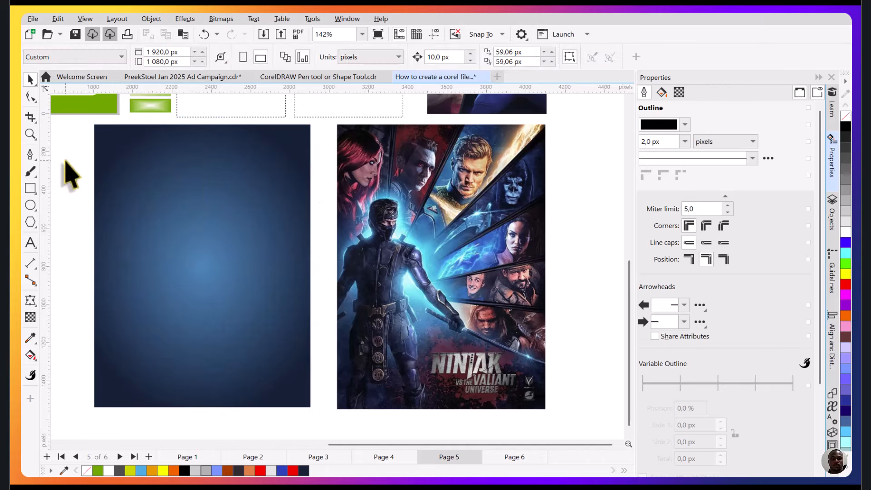
pyautogui.hotkey('ctrl', 'z')
pyautogui.hotkey('ctrl', 'shift', 'z')
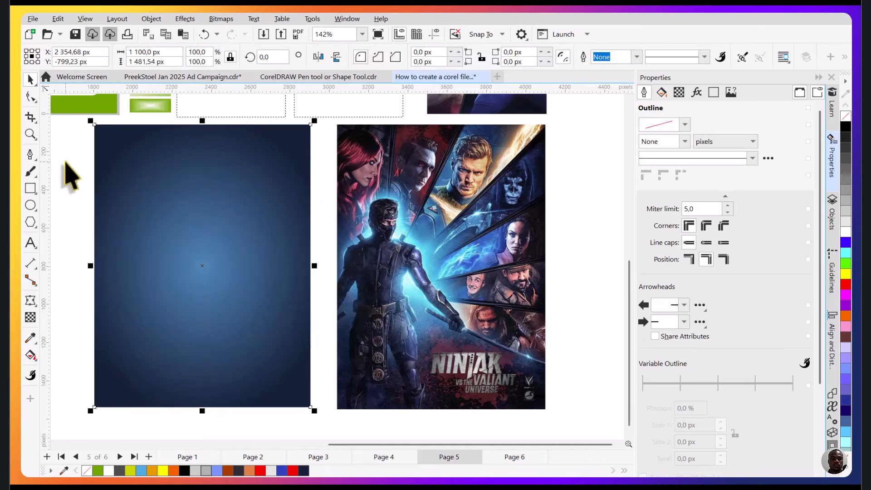
pyautogui.hotkey('ctrl', 'shift', 'z')
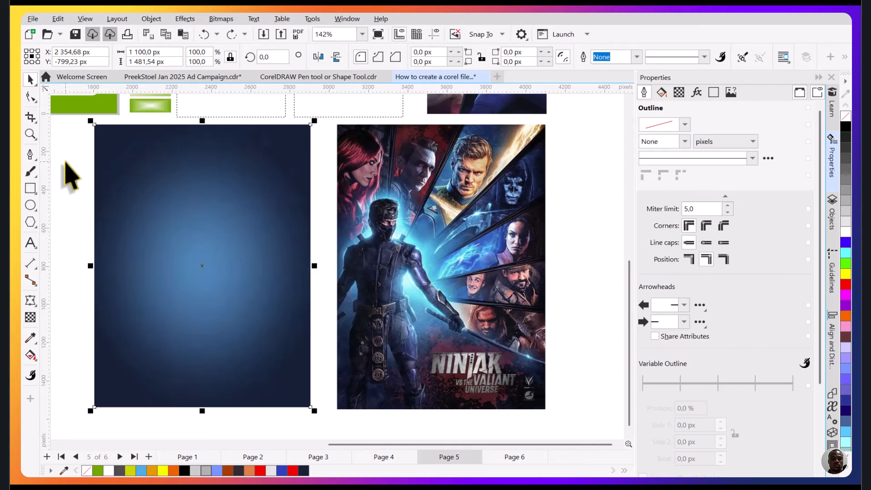
pyautogui.hotkey('ctrl', 'z')
pyautogui.hotkey('ctrl', 'shift', 'z')
# Change the elliptical gradient's center color to a deeper blue, #005D96
pyautogui.press('g')
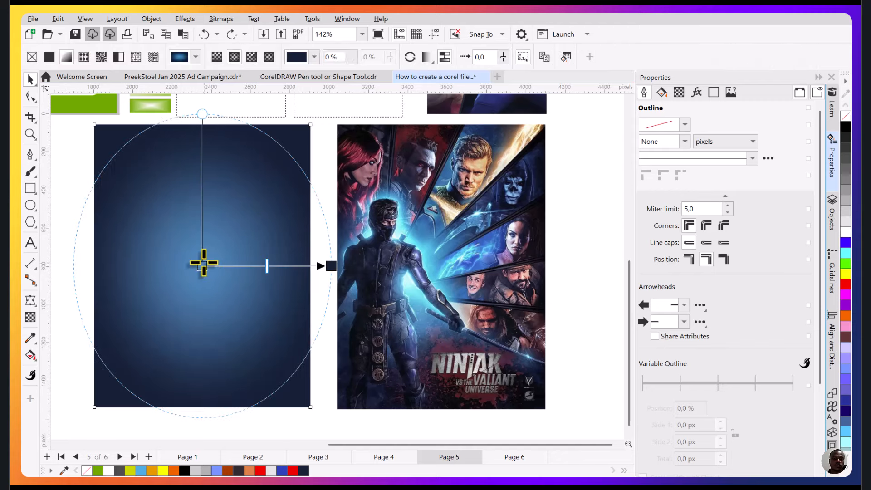
pyautogui.click(202, 265)
pyautogui.click(180, 277)
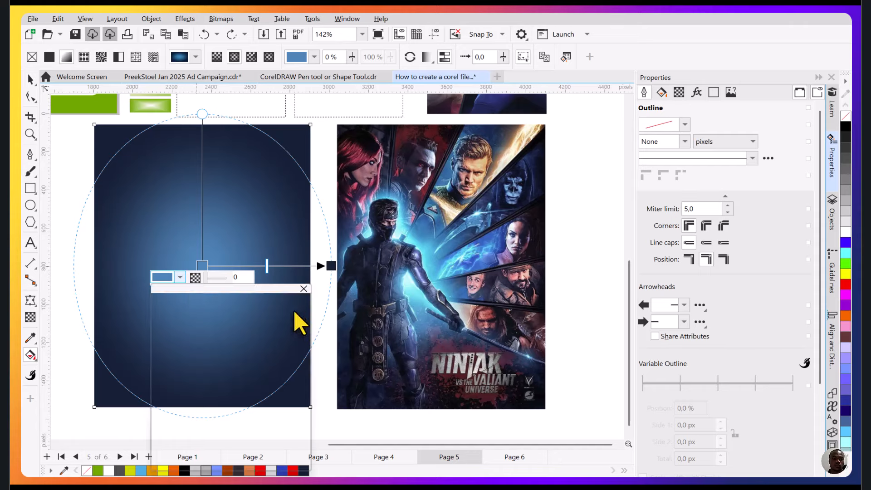
pyautogui.click(226, 363)
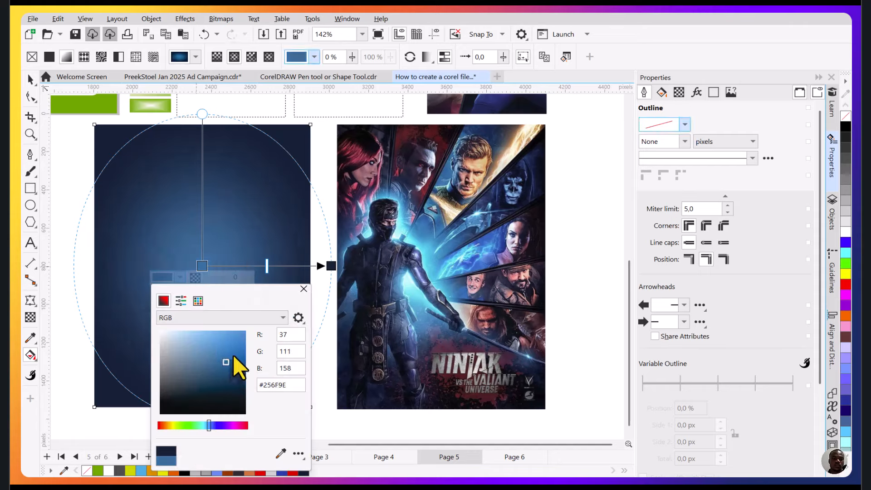
pyautogui.click(242, 358)
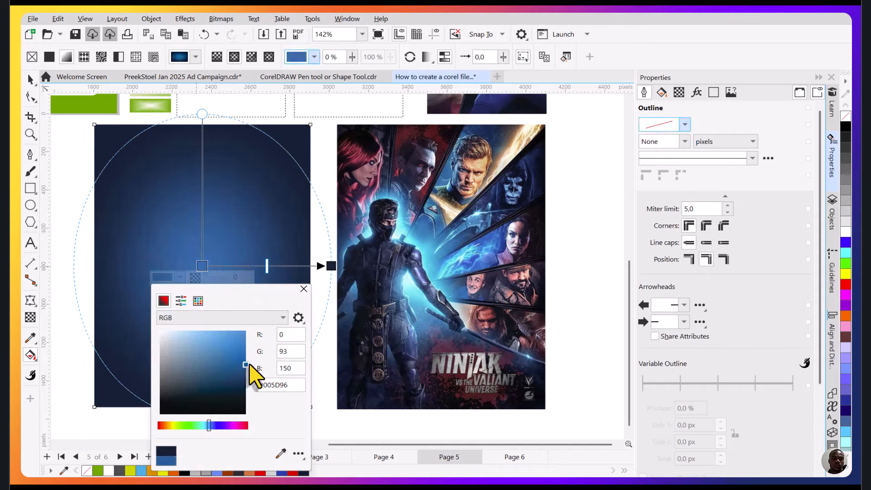
pyautogui.click(29, 80)
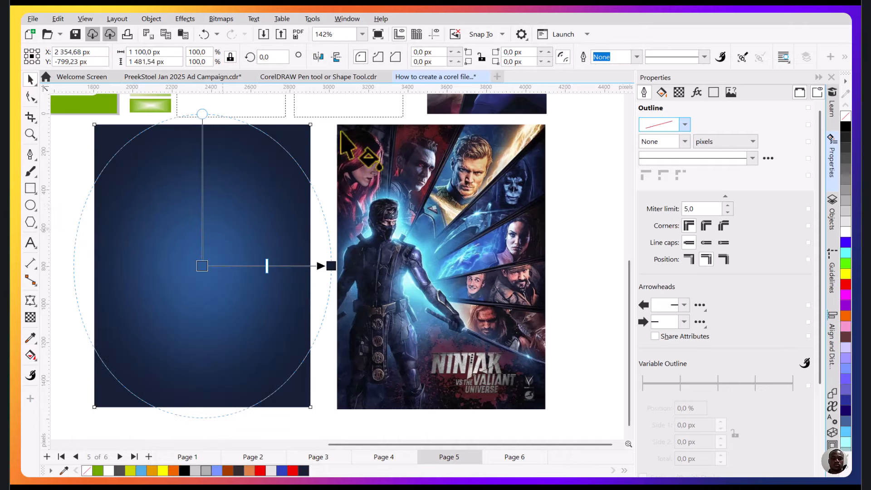
# Try the deeper blue gradient without smooth transitions and revert to the smoothed version
pyautogui.press('g')
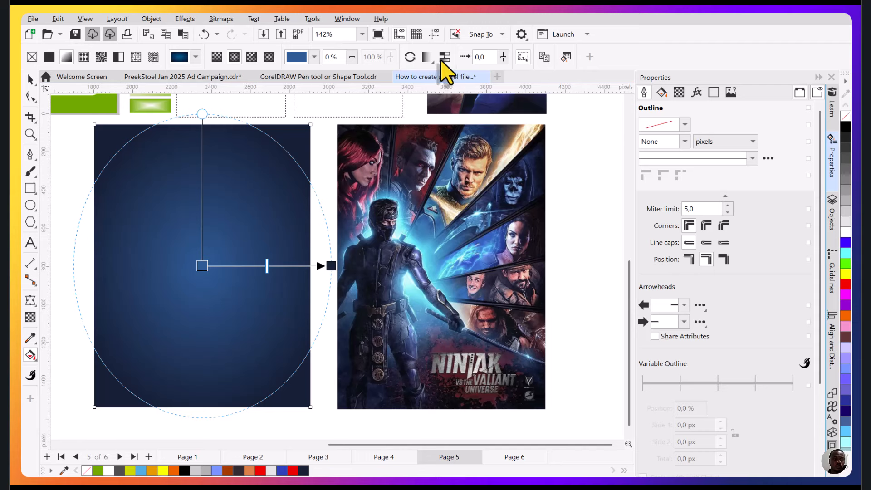
pyautogui.click(28, 81)
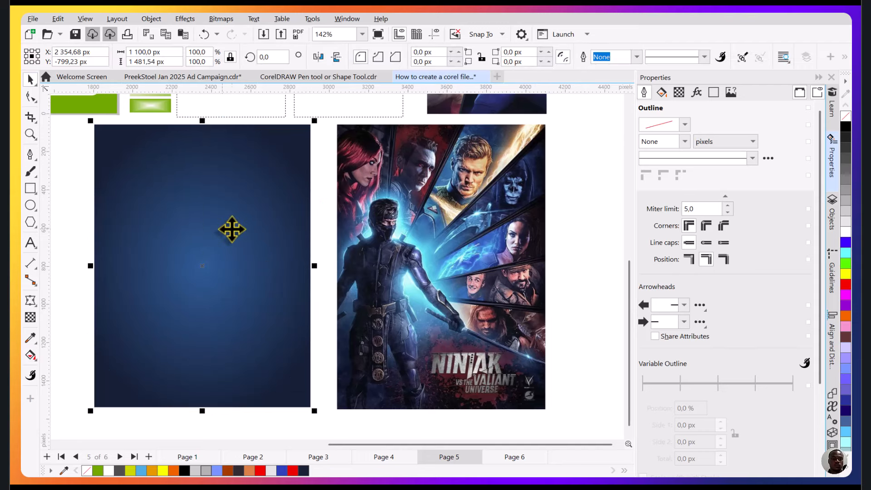
pyautogui.click(66, 269)
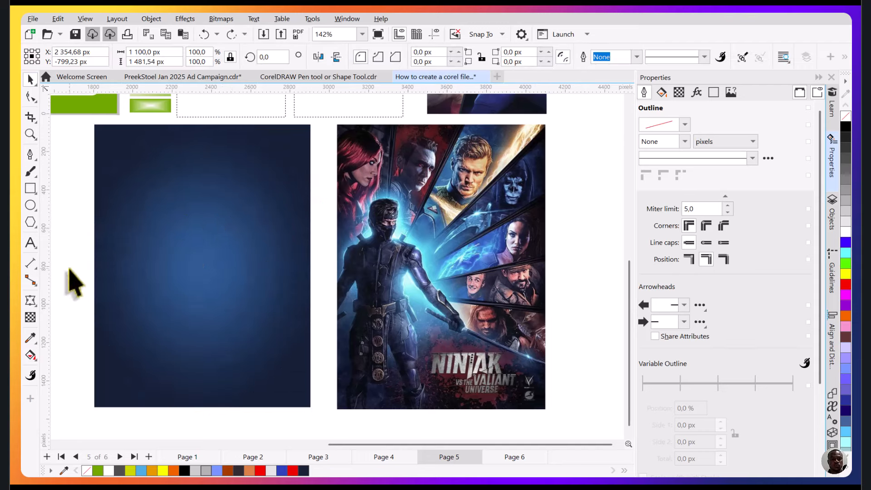
pyautogui.click(236, 256)
pyautogui.click(173, 183)
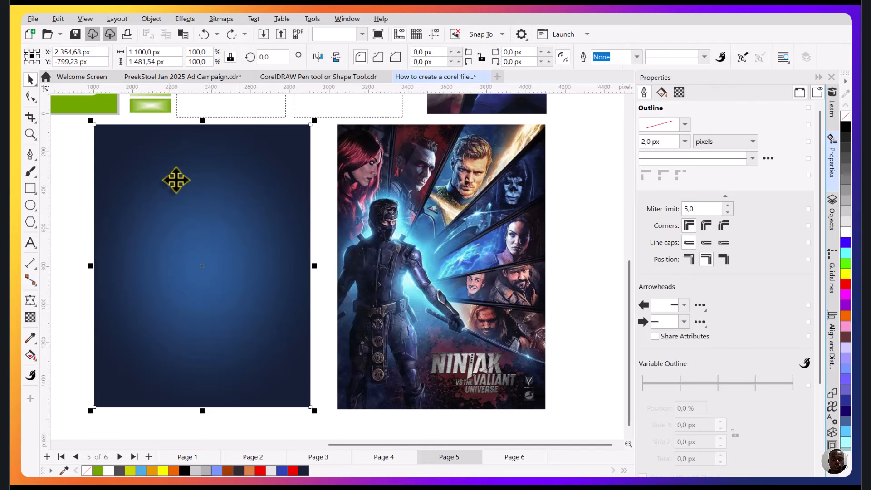
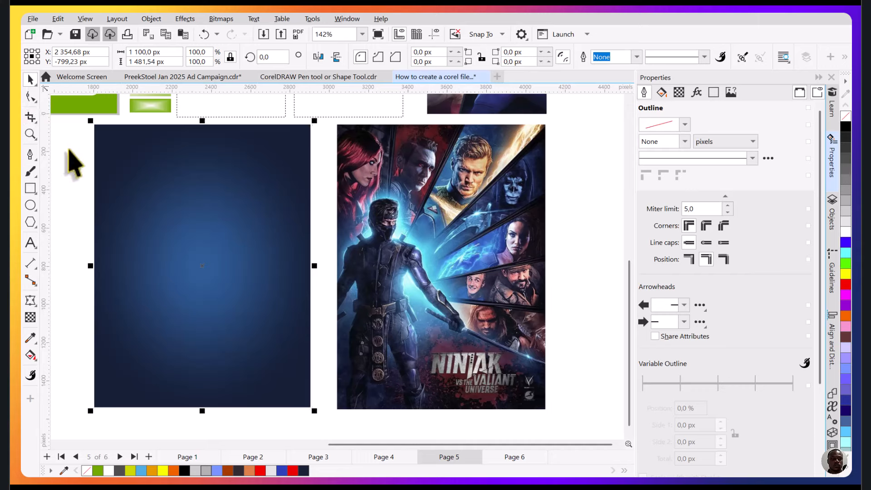
# Draw a closed four-sided Pen shape about 289 by 712 px from the gradient rectangle's upper-left corner, with a slightly slanted right side
pyautogui.click(144, 159)
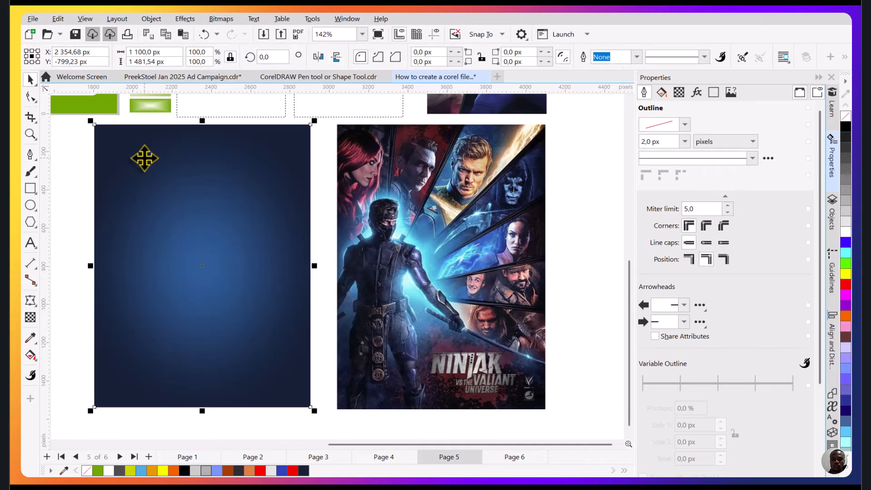
pyautogui.press('Escape')
pyautogui.click(30, 158)
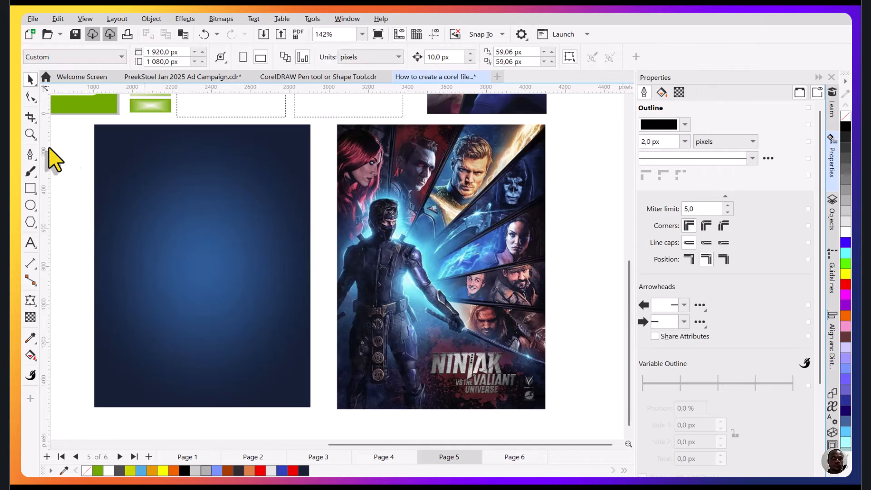
pyautogui.click(95, 125)
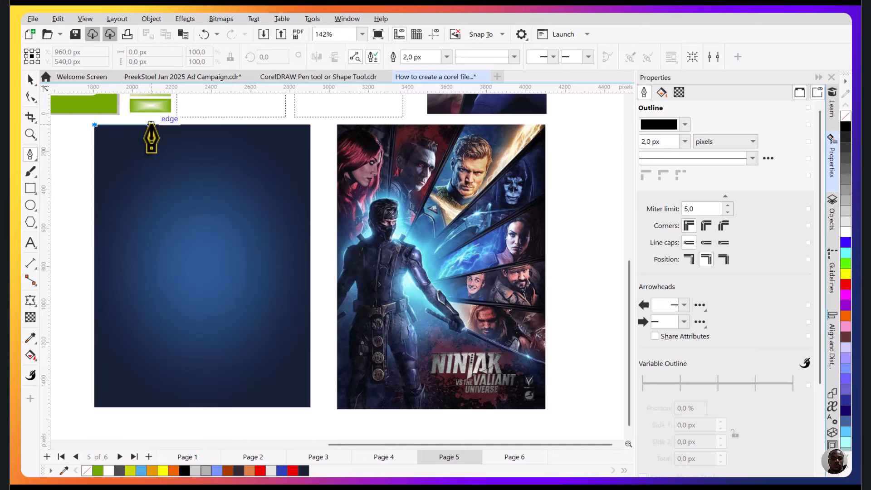
pyautogui.click(151, 124)
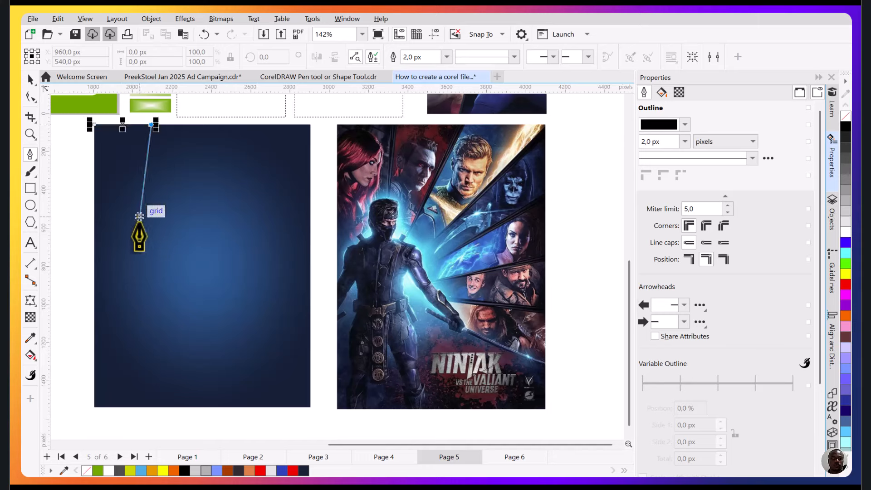
pyautogui.click(141, 258)
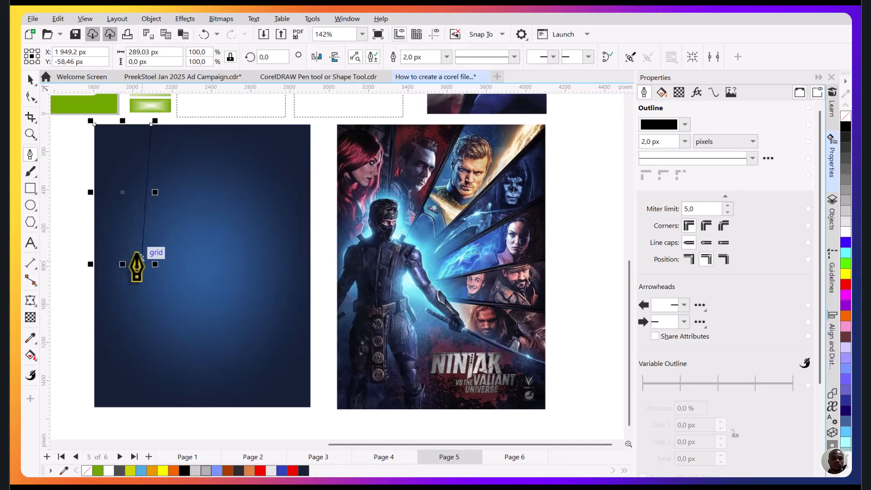
pyautogui.click(94, 260)
pyautogui.click(95, 124)
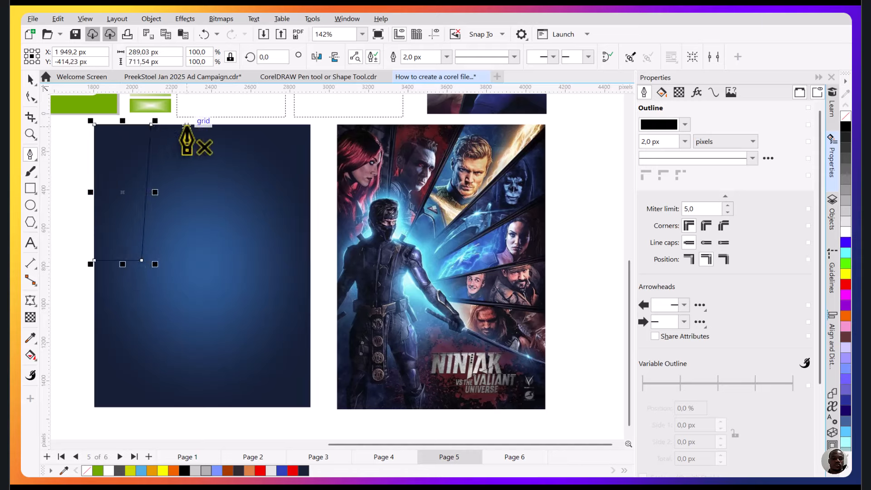
# Draw a closed four-sided Pen panel about 333 by 762 px beside the first, leaving a narrow gap and tapering downward from the rectangle's top edge
pyautogui.scroll(1, 154, 152)
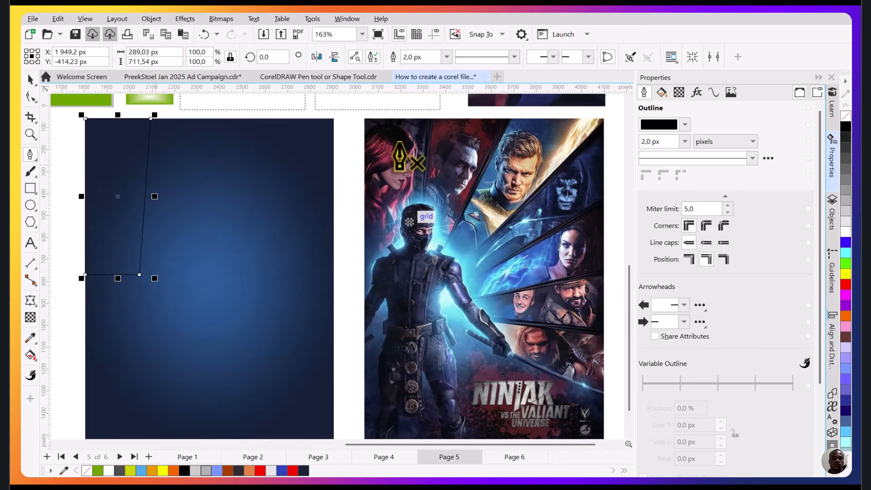
pyautogui.click(156, 118)
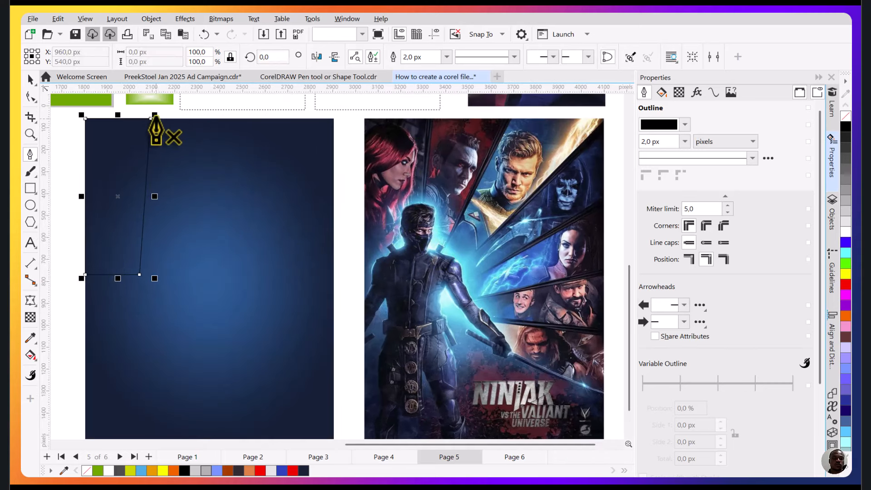
pyautogui.click(139, 275)
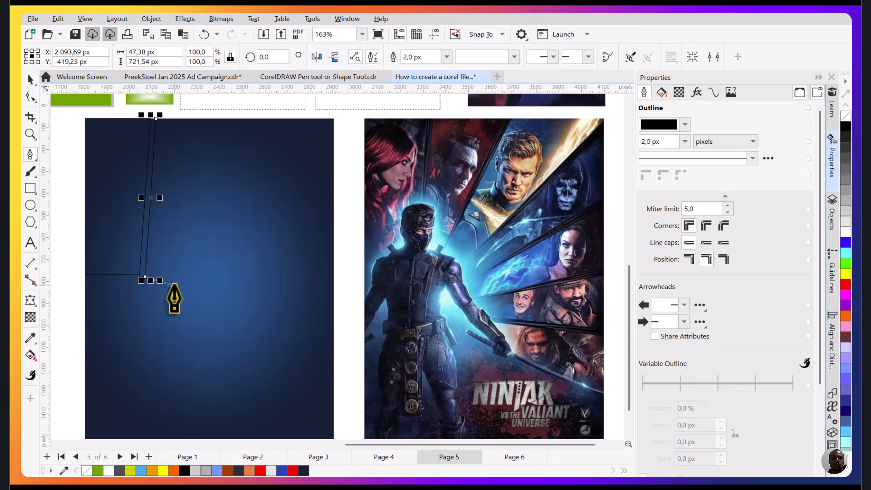
pyautogui.click(175, 286)
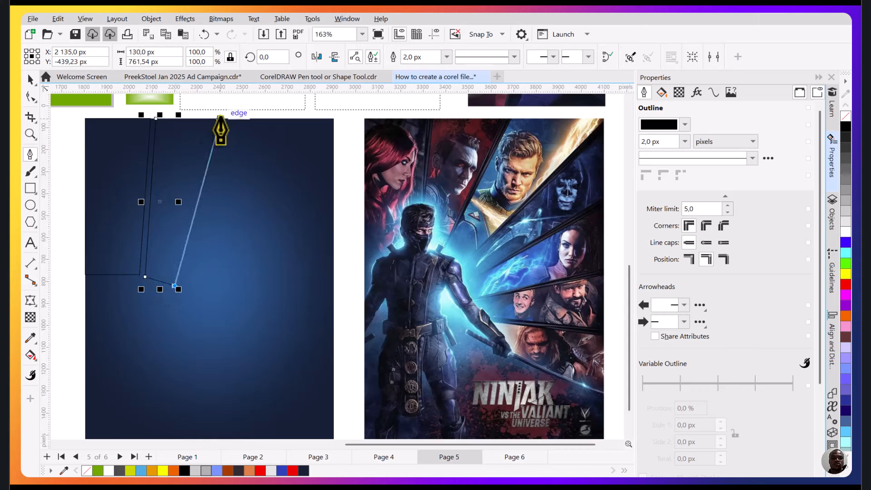
pyautogui.click(220, 118)
pyautogui.doubleClick(156, 117)
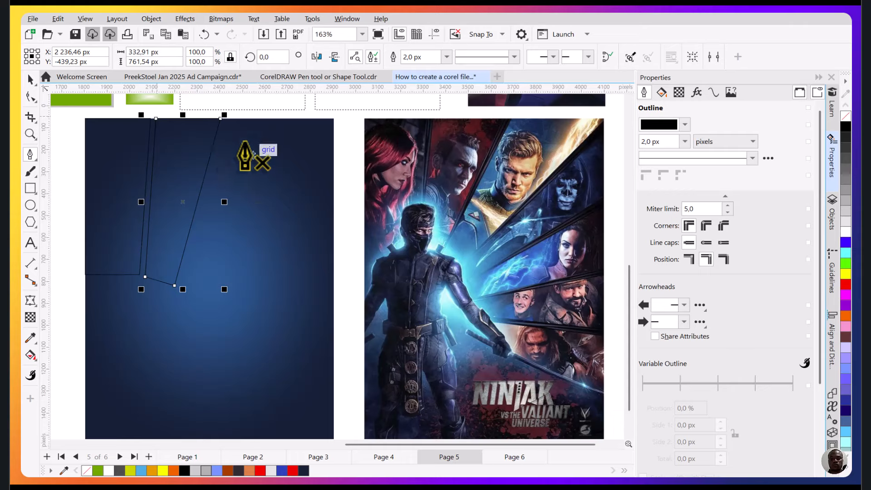
# Draw a closed five-sided Pen panel about 690 by 832 px next to the second one, reaching around the gradient rectangle's upper-right corner
pyautogui.click(225, 117)
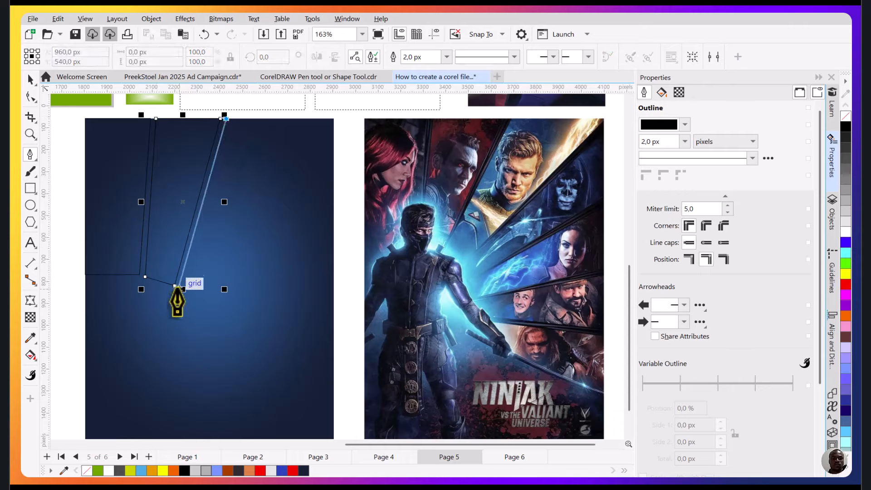
pyautogui.scroll(1, 180, 299)
pyautogui.moveTo(199, 271); pyautogui.dragTo(162, 329)
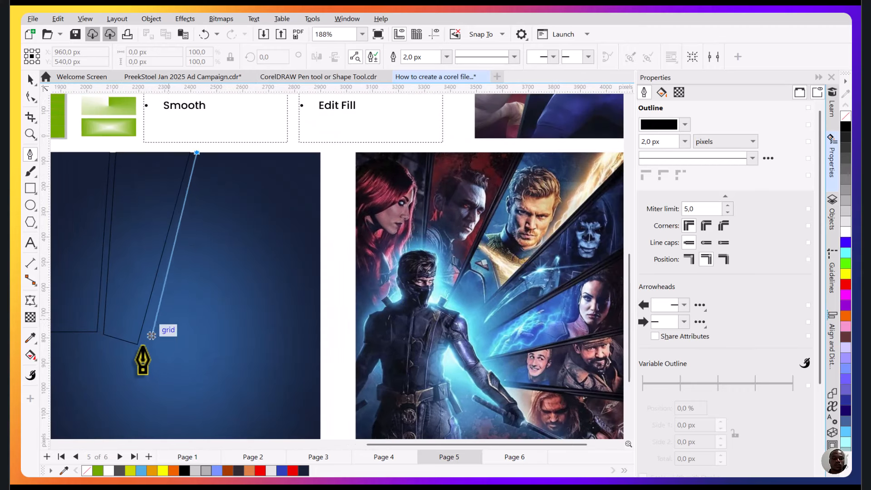
pyautogui.click(141, 345)
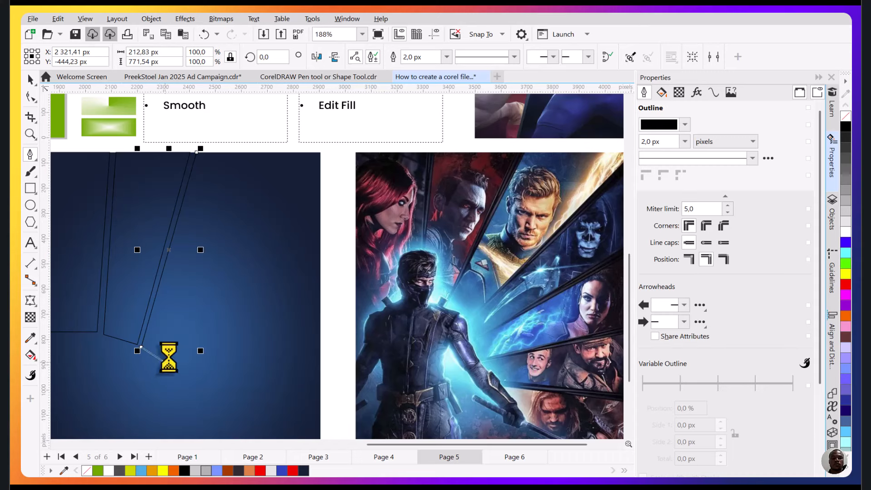
pyautogui.moveTo(306, 196); pyautogui.dragTo(217, 181)
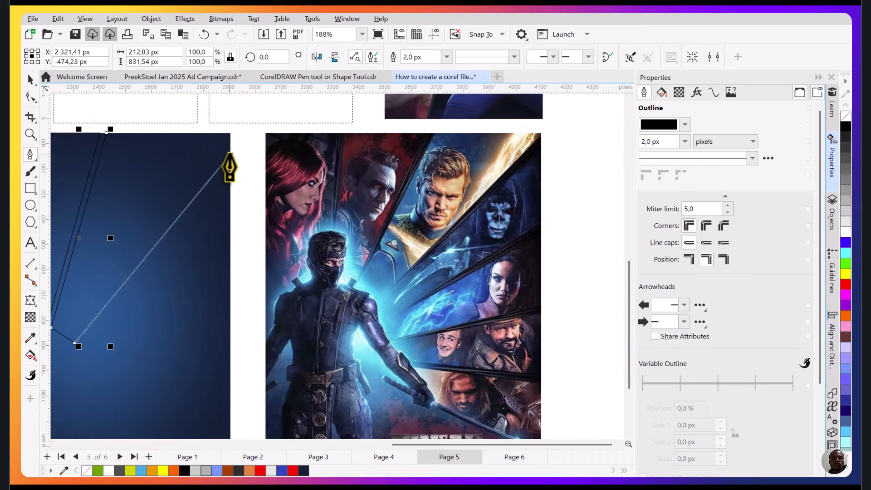
pyautogui.click(229, 131)
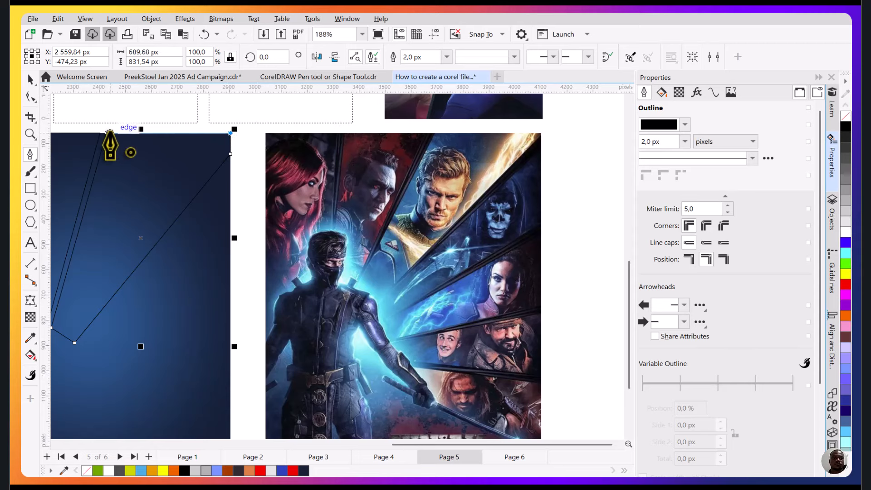
pyautogui.moveTo(205, 242); pyautogui.dragTo(218, 233)
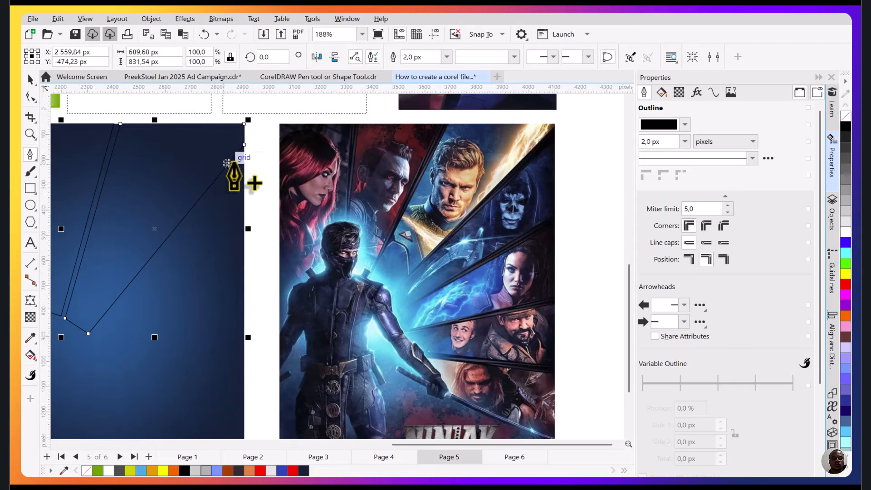
pyautogui.doubleClick(243, 145)
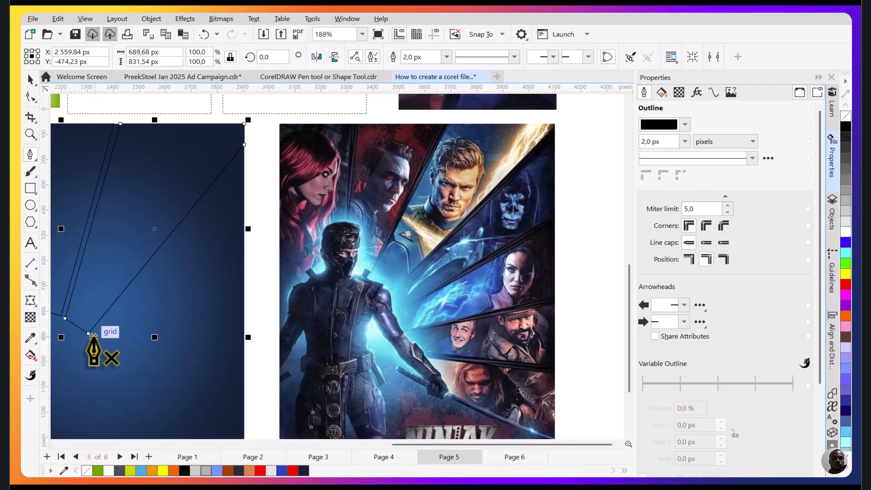
# Draw a closed four-sided Pen panel about 580 by 805 px under the corner panel, with its wide end on the rectangle's right edge
pyautogui.click(89, 334)
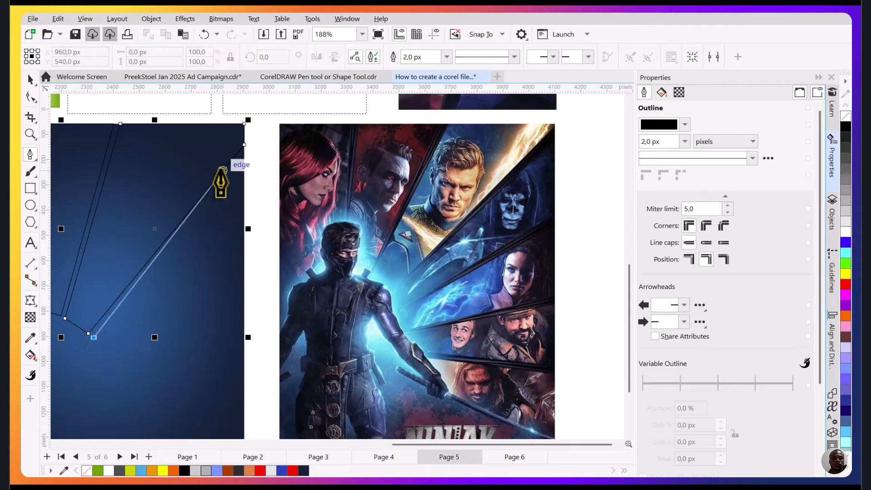
pyautogui.click(244, 148)
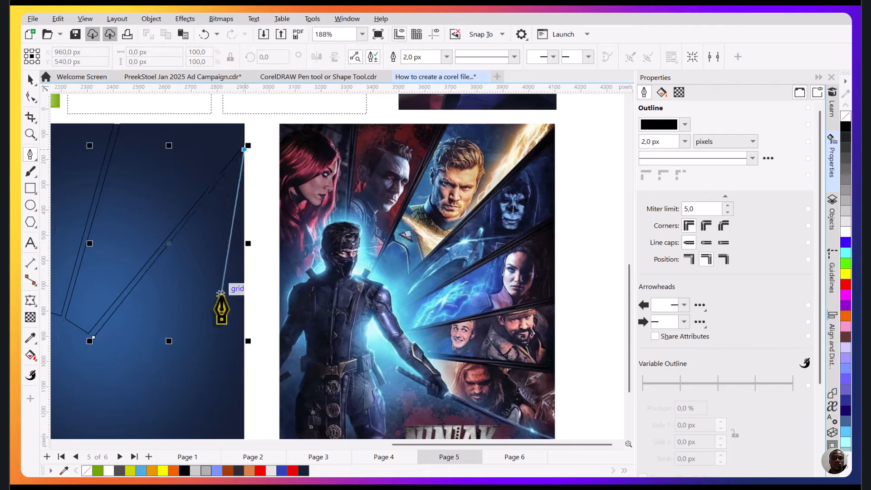
pyautogui.click(244, 249)
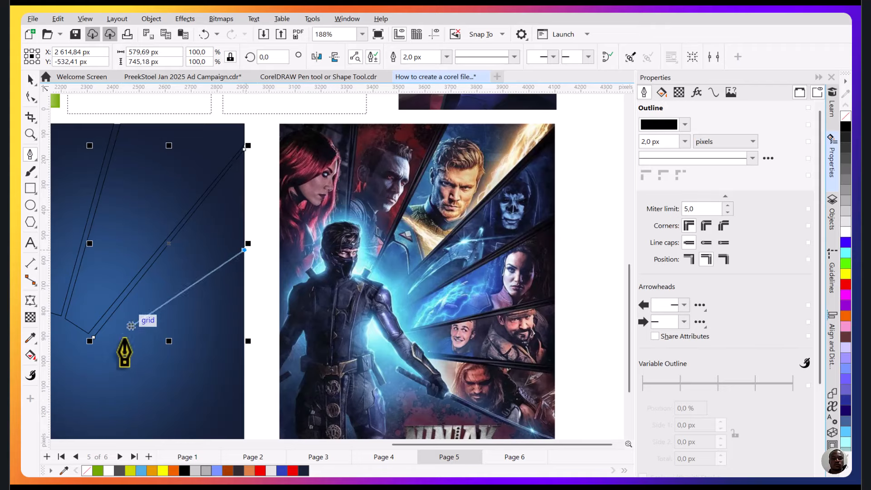
pyautogui.click(105, 352)
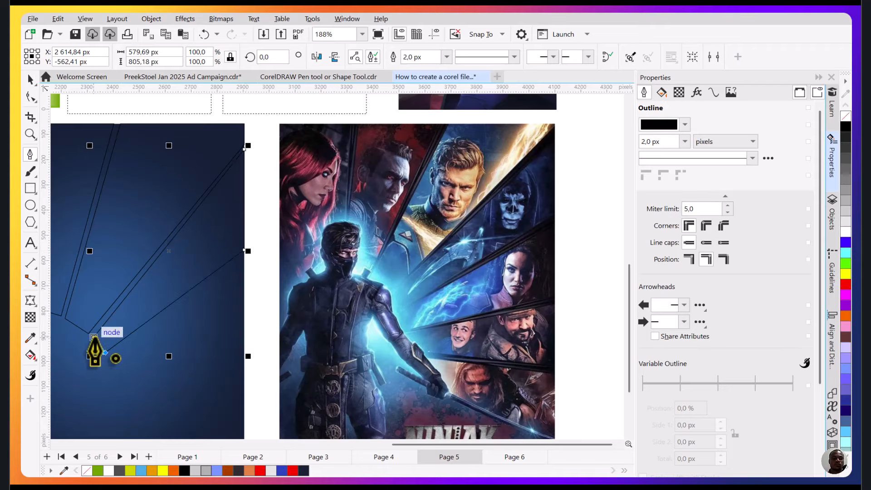
pyautogui.click(93, 337)
# Draw the next closed four-sided Pen panel, about 535 by 512 px, below the previous one, leaving a thin gap and ending on the rectangle's right edge
pyautogui.moveTo(151, 314); pyautogui.dragTo(166, 269)
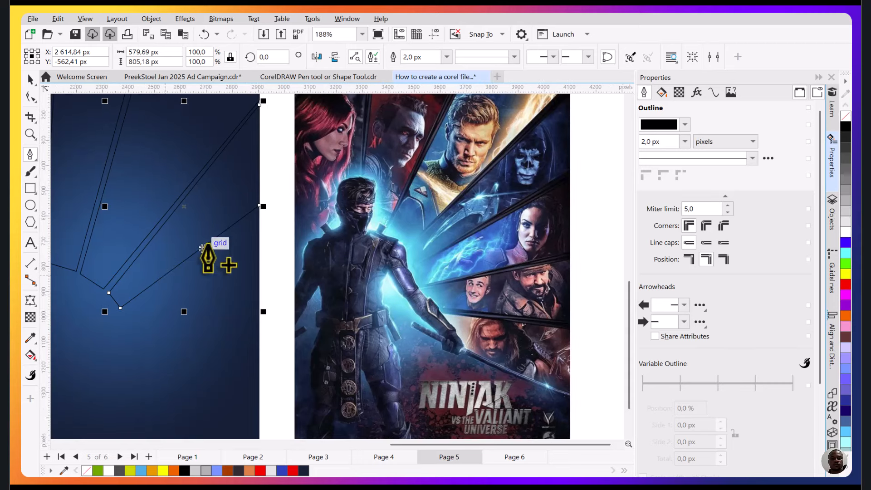
pyautogui.click(259, 210)
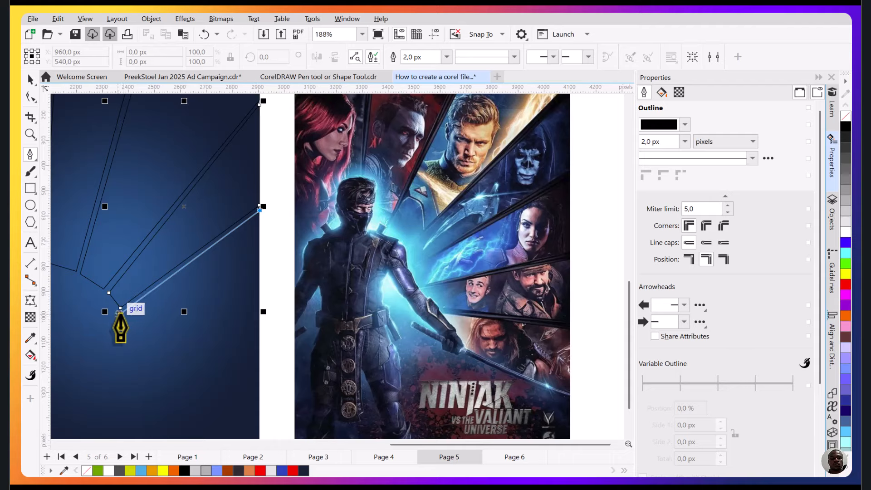
pyautogui.click(120, 313)
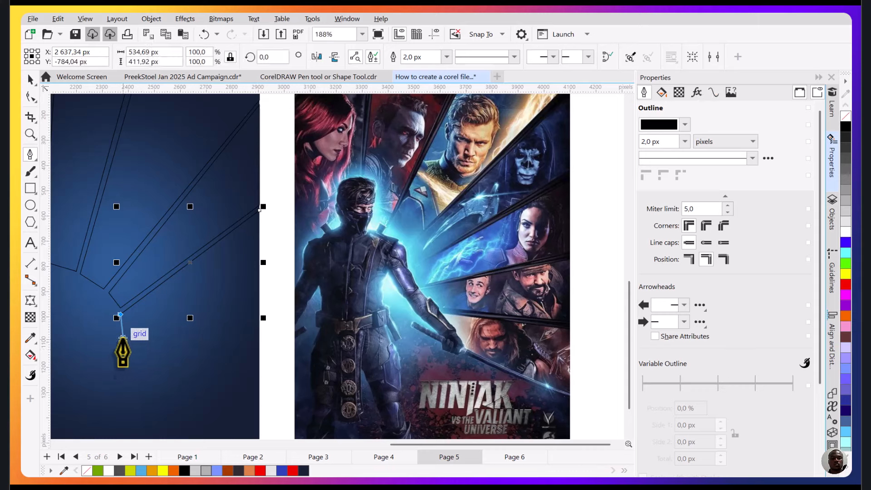
pyautogui.click(122, 339)
pyautogui.click(259, 284)
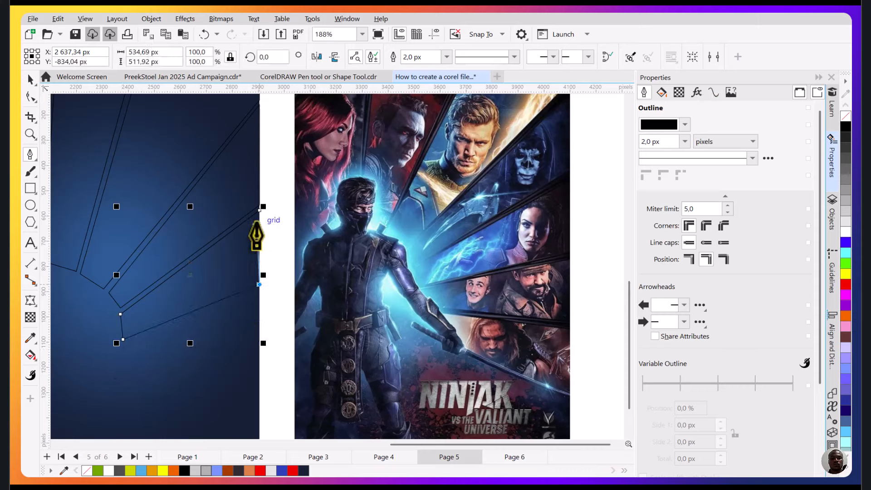
pyautogui.click(259, 209)
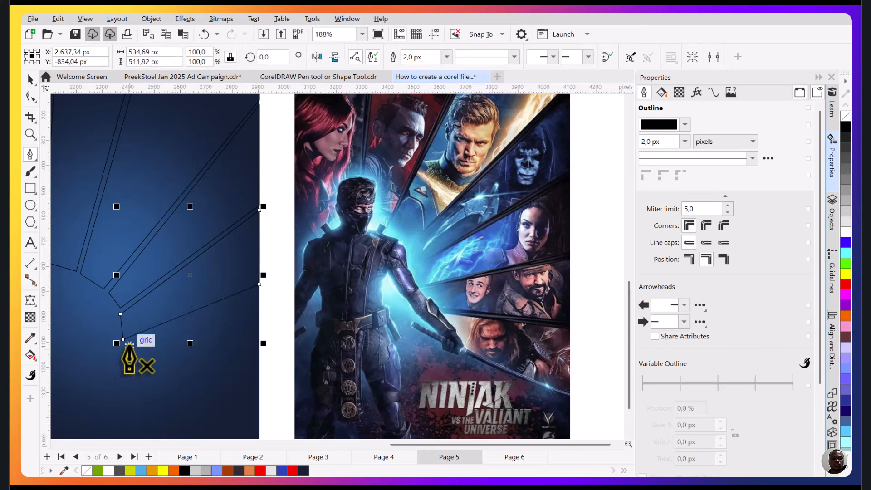
# Draw another four-sided Pen panel about 520 by 272 px below the last one, with a nearly horizontal lower side, undoing misplaced nodes
pyautogui.scroll(1, 123, 343)
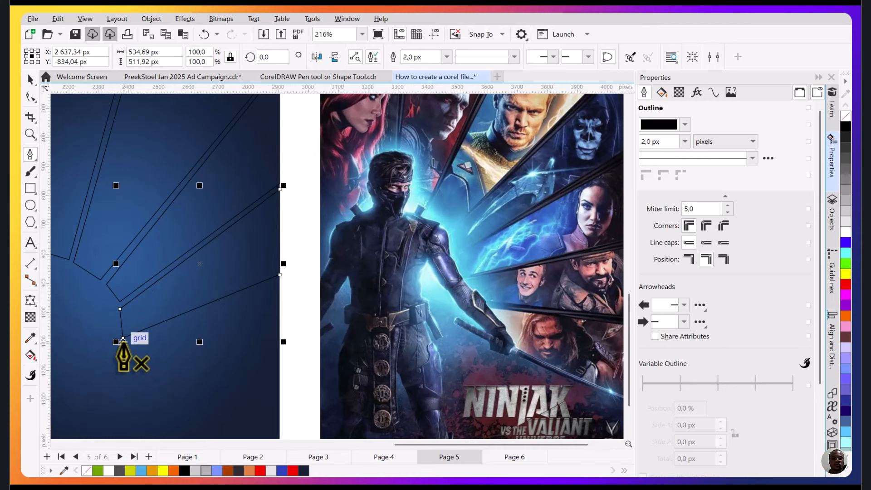
pyautogui.click(123, 342)
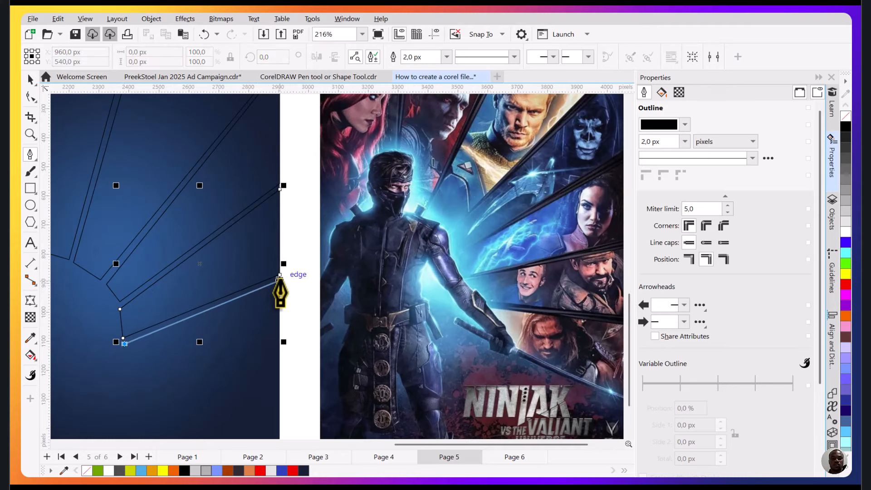
pyautogui.click(275, 355)
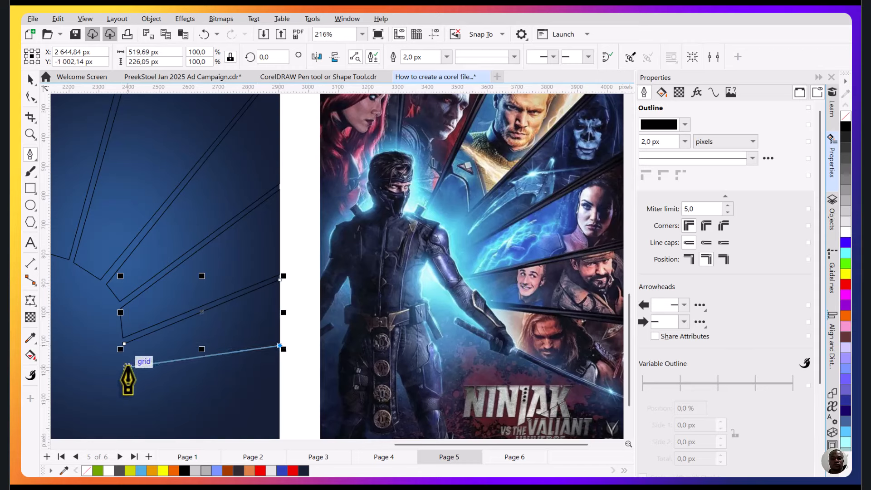
pyautogui.hotkey('ctrl', 'z')
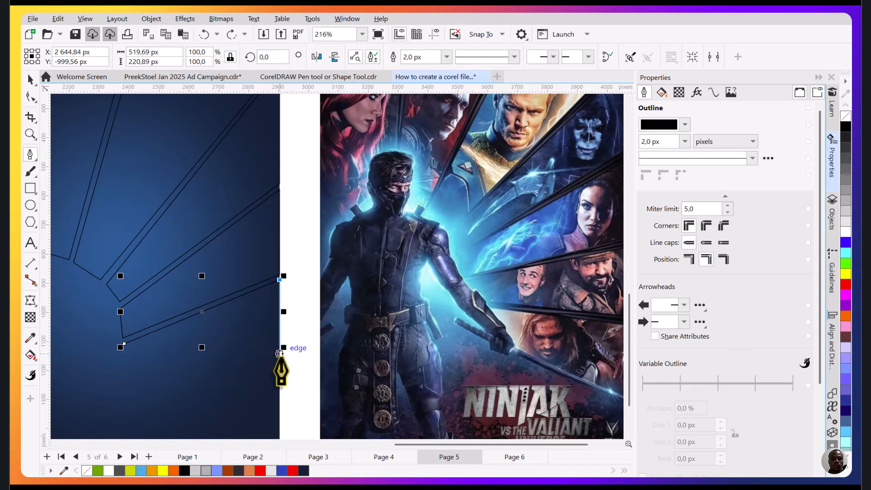
pyautogui.click(280, 359)
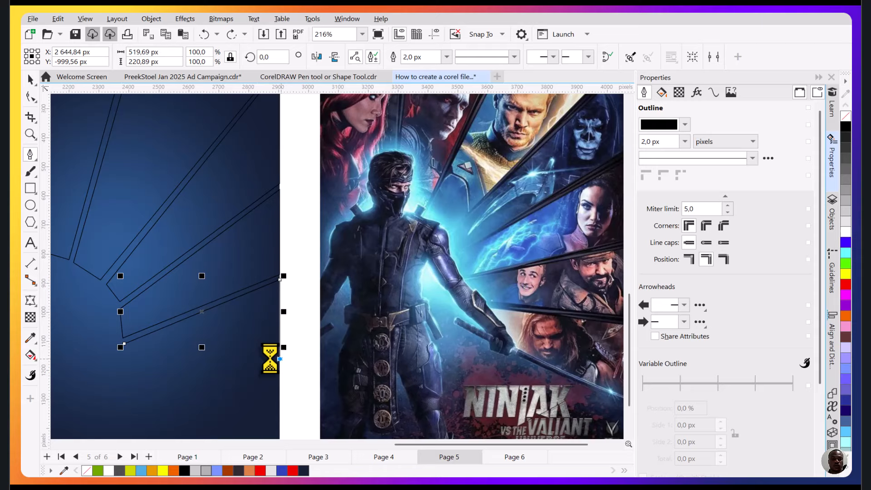
pyautogui.click(129, 361)
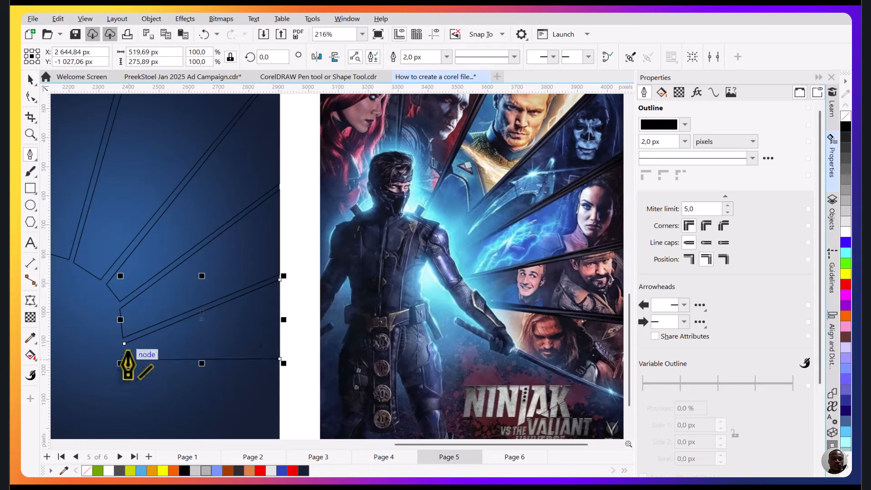
pyautogui.hotkey('ctrl', 'z')
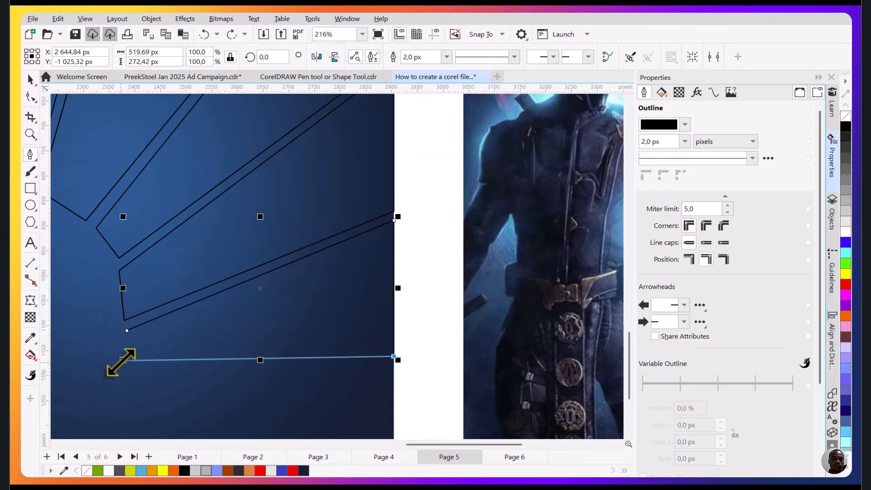
pyautogui.scroll(3, 120, 361)
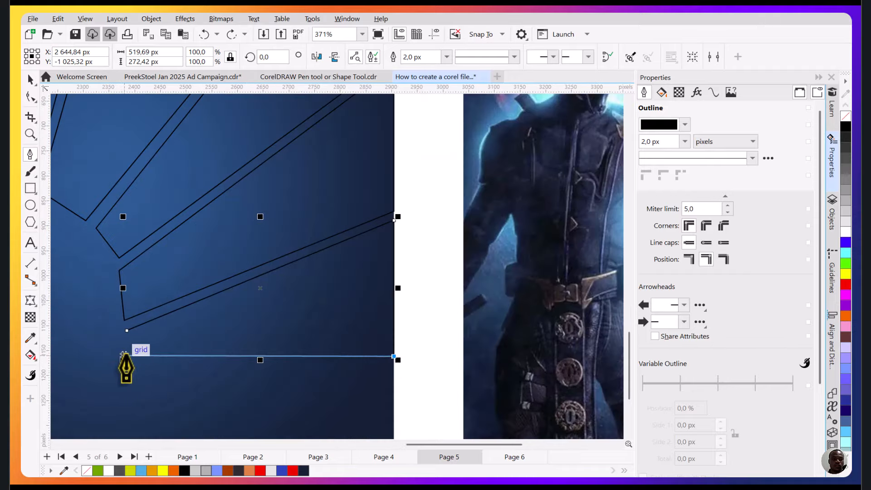
pyautogui.click(125, 357)
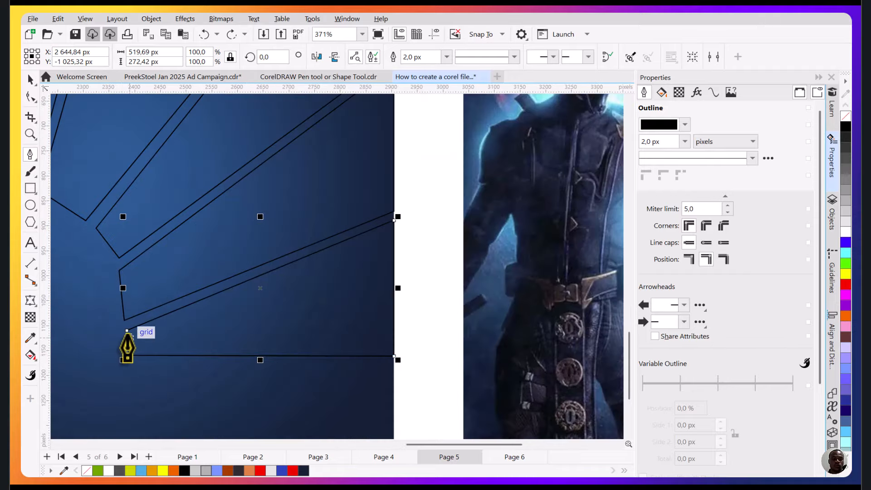
# Move the lowest panel's lower-right node down the rectangle's edge with the Shape tool, making the panel about 303 px high
pyautogui.scroll(-3, 136, 358)
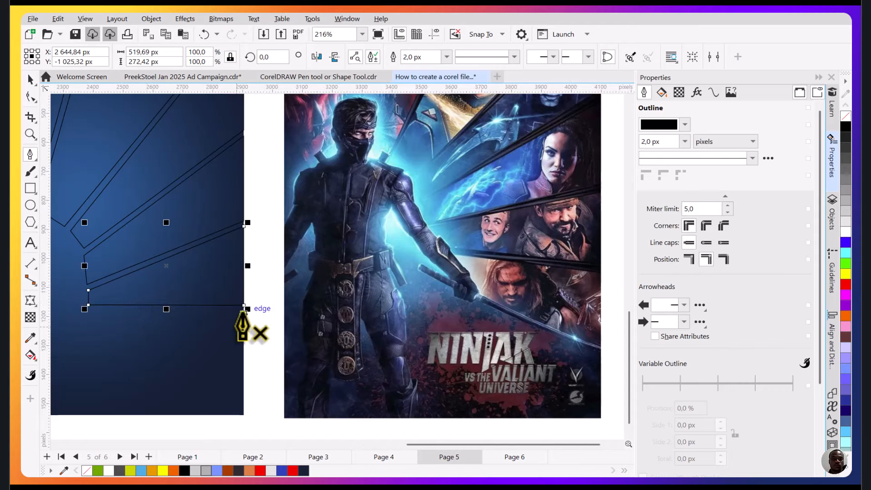
pyautogui.click(29, 97)
pyautogui.click(244, 306)
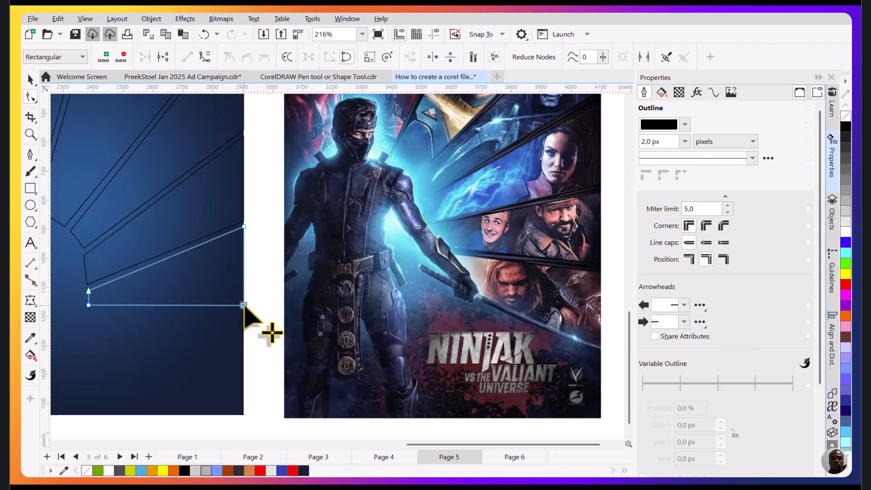
pyautogui.moveTo(244, 306); pyautogui.dragTo(244, 314)
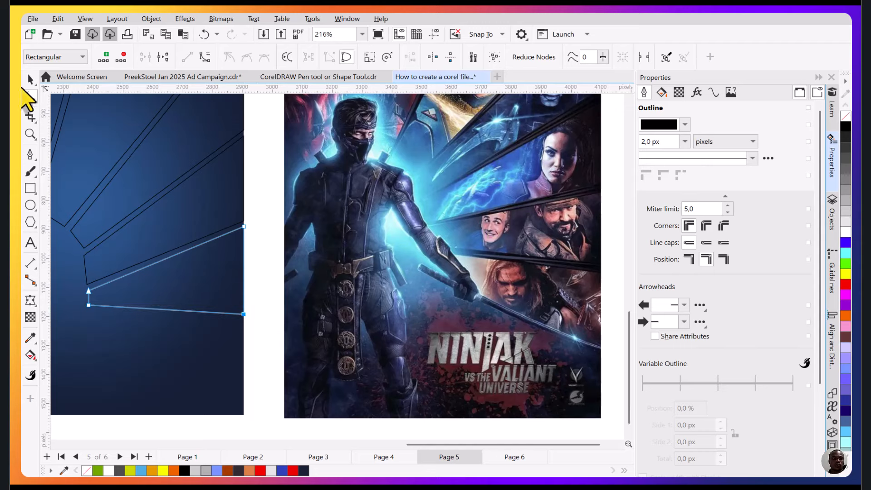
# Draw a closed four-sided Pen panel about 535 by 142 px below the lowest one, leaving a thin gap and ending on the rectangle's right edge
pyautogui.click(29, 154)
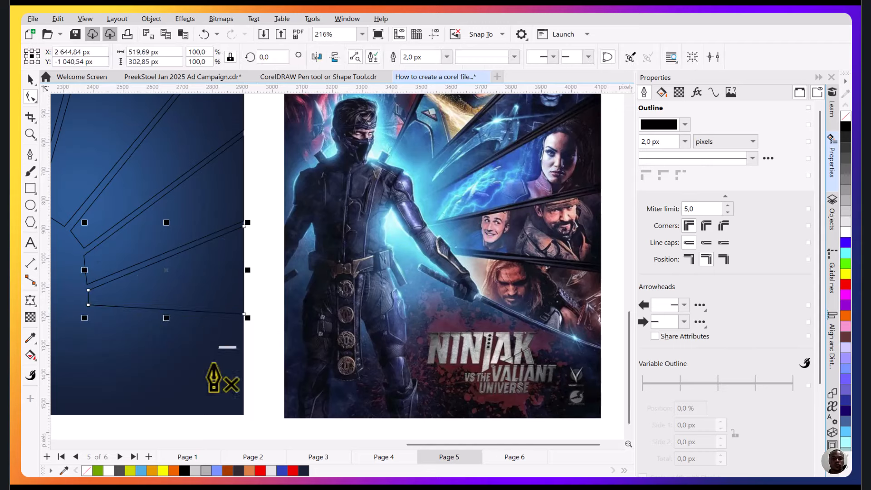
pyautogui.scroll(2, 86, 311)
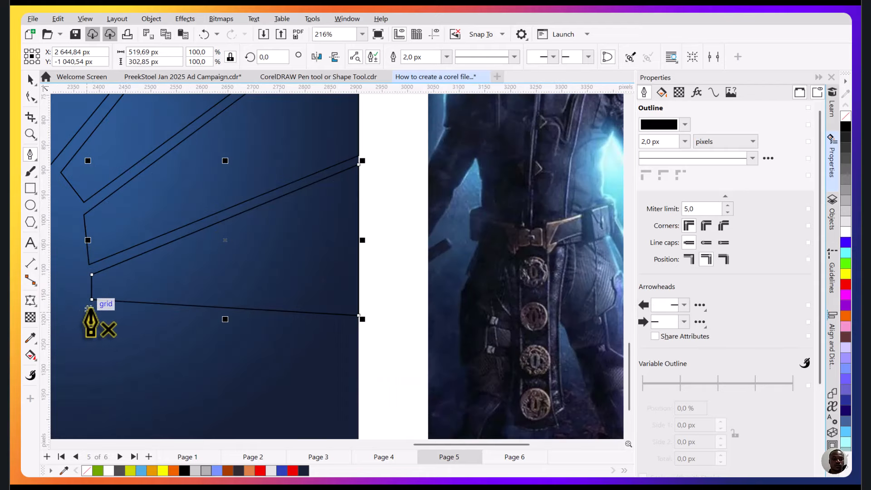
pyautogui.click(358, 317)
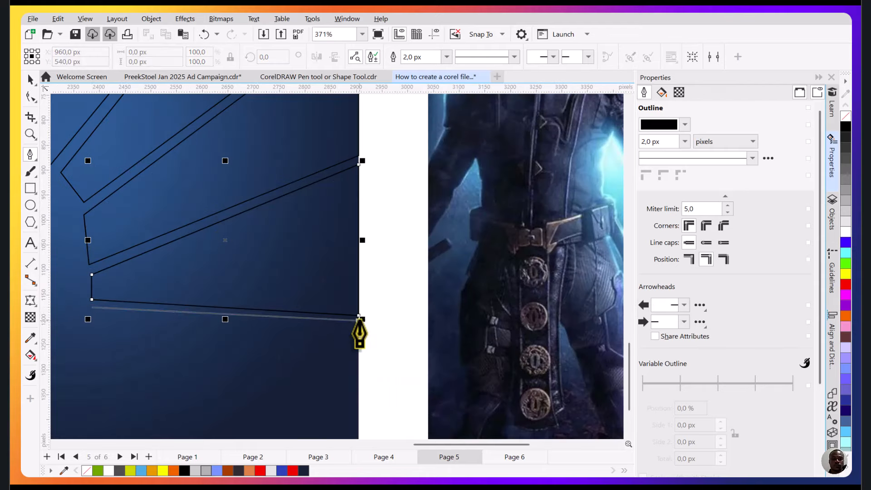
pyautogui.scroll(-1, 352, 359)
pyautogui.scroll(-3, 352, 359)
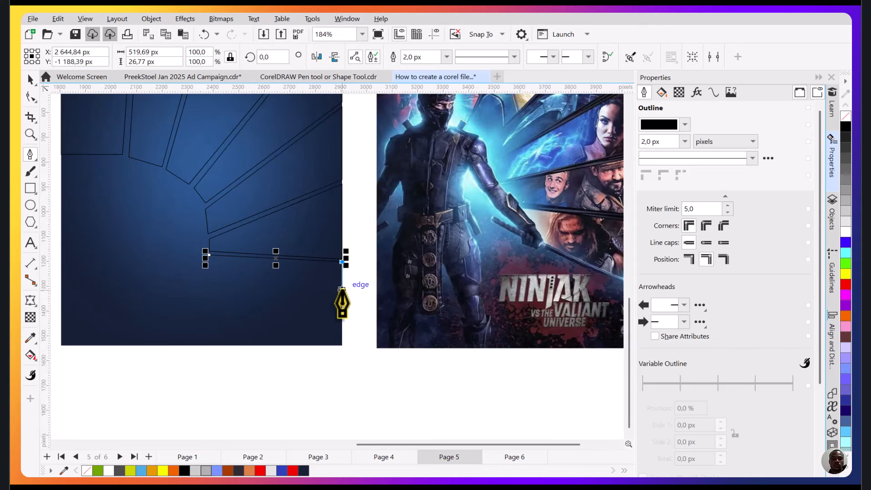
pyautogui.click(341, 289)
pyautogui.scroll(3, 203, 272)
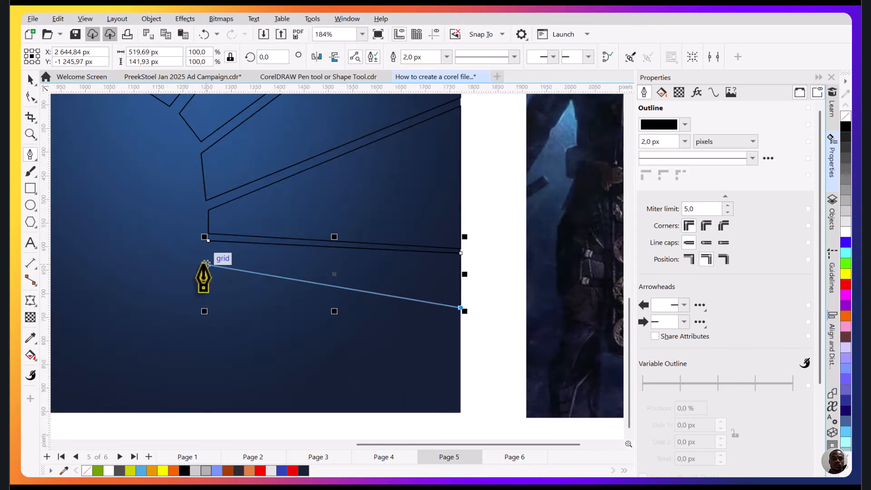
pyautogui.click(201, 263)
pyautogui.click(207, 242)
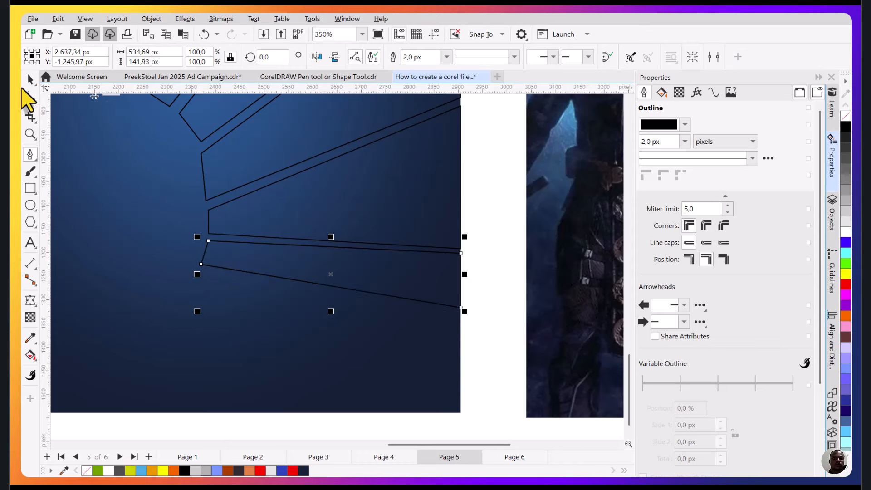
# Raise the adjoining right-edge nodes of the two lowest panels with the Shape tool, making the upper one about 271 px high
pyautogui.scroll(-2, 204, 193)
pyautogui.press('F10')
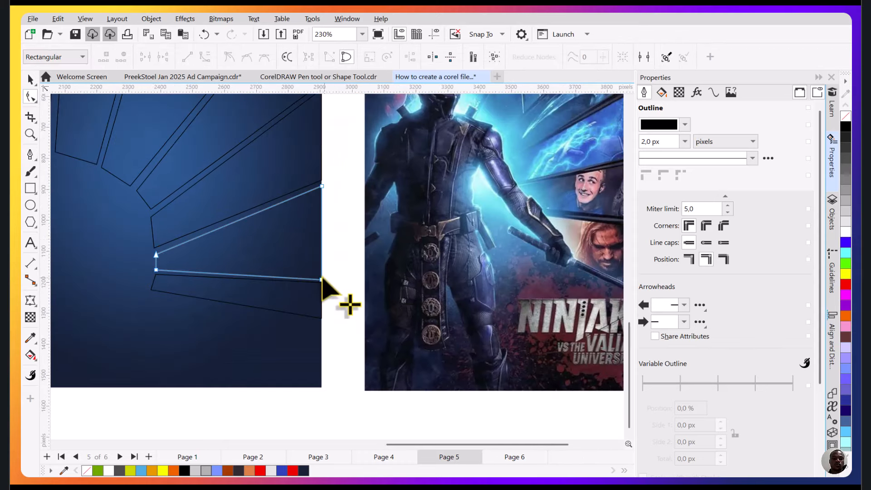
pyautogui.moveTo(322, 279); pyautogui.dragTo(325, 263)
pyautogui.click(319, 287)
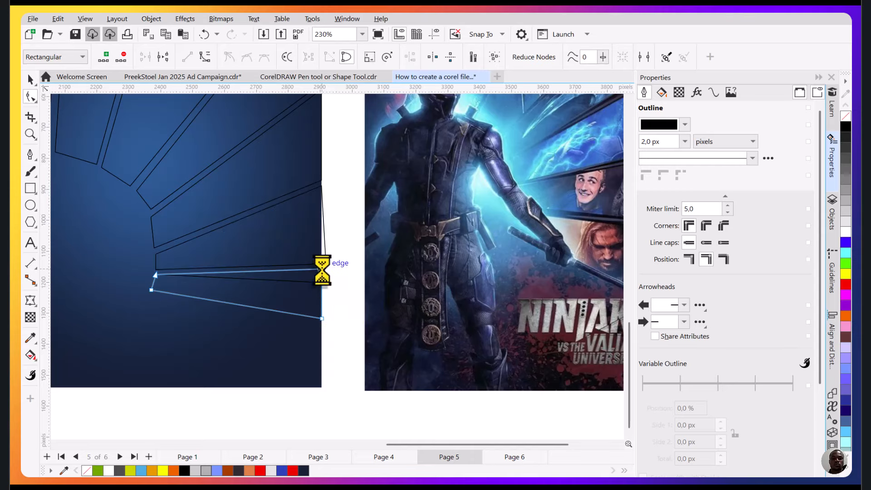
pyautogui.click(324, 263)
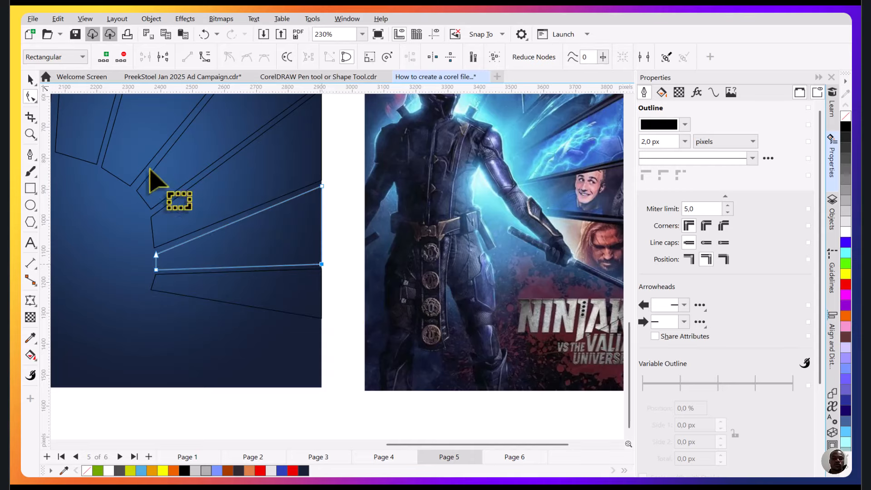
# Select the four lower panels along the rectangle's right edge and move them straight up slightly
pyautogui.scroll(-2, 213, 204)
pyautogui.moveTo(211, 202); pyautogui.dragTo(224, 280)
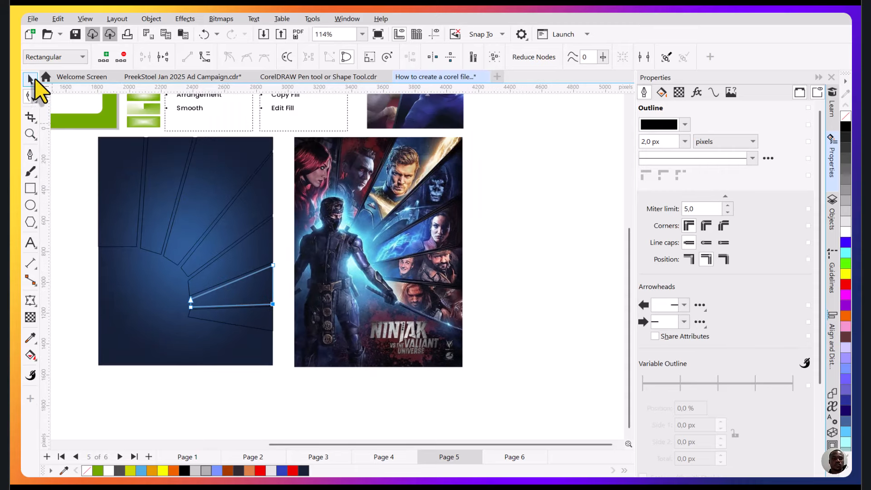
pyautogui.click(31, 80)
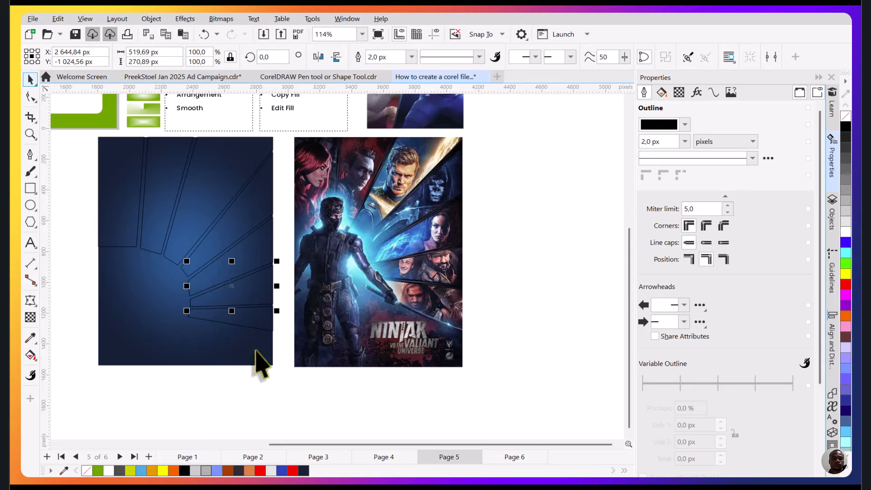
pyautogui.moveTo(284, 336); pyautogui.dragTo(177, 149)
pyautogui.moveTo(227, 335); pyautogui.dragTo(233, 315)
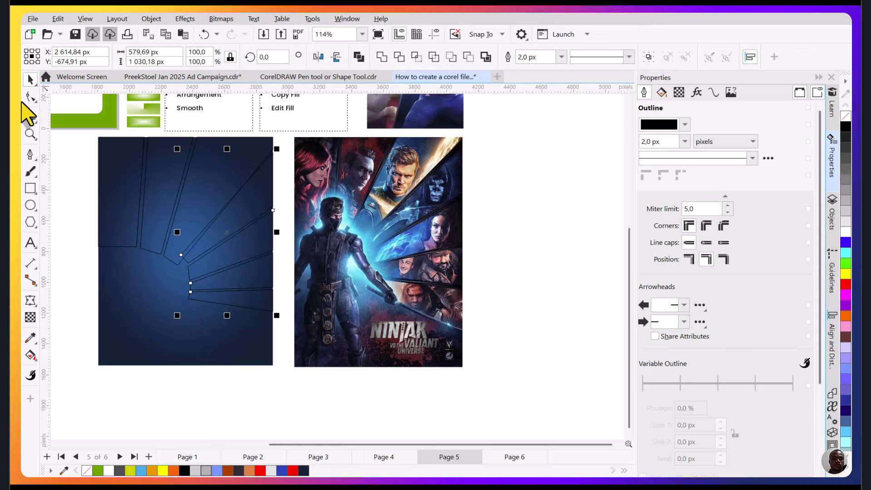
# Skew the four selected panels vertically by about 7 degrees, lowering their inner ends until the lowest panel's lower side is nearly horizontal
pyautogui.scroll(2, 229, 252)
pyautogui.click(227, 249)
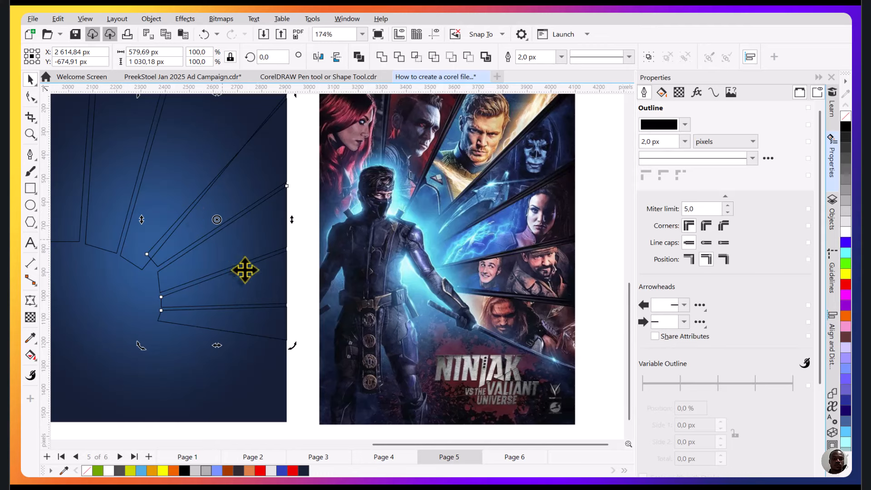
pyautogui.moveTo(143, 222); pyautogui.dragTo(136, 235)
pyautogui.scroll(-2, 272, 216)
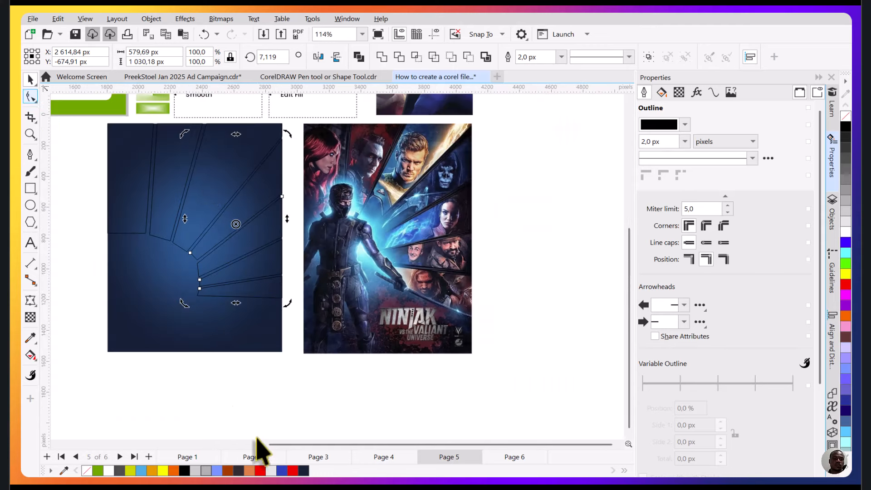
pyautogui.click(252, 396)
# Fill the first panel in the rectangle's upper-left corner with a vertical linear gradient from black at its lower end to dark red above
pyautogui.moveTo(241, 246); pyautogui.dragTo(275, 282)
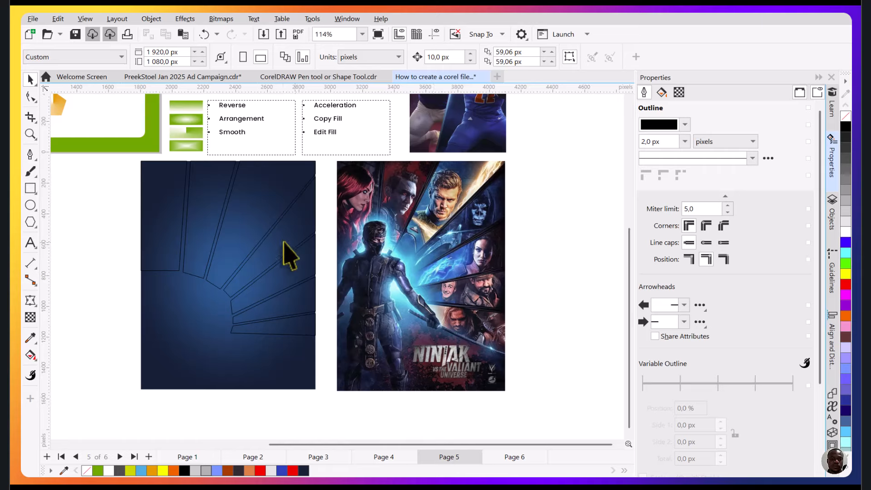
pyautogui.scroll(1, 253, 223)
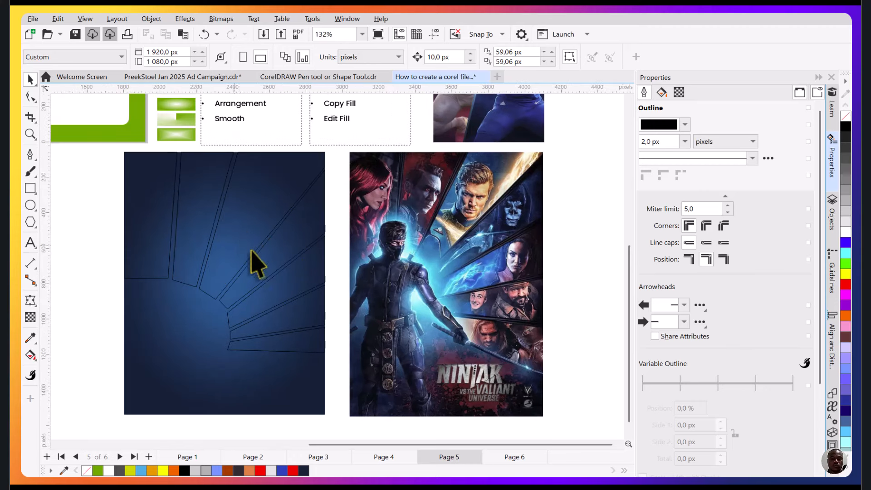
pyautogui.moveTo(239, 282); pyautogui.dragTo(222, 270)
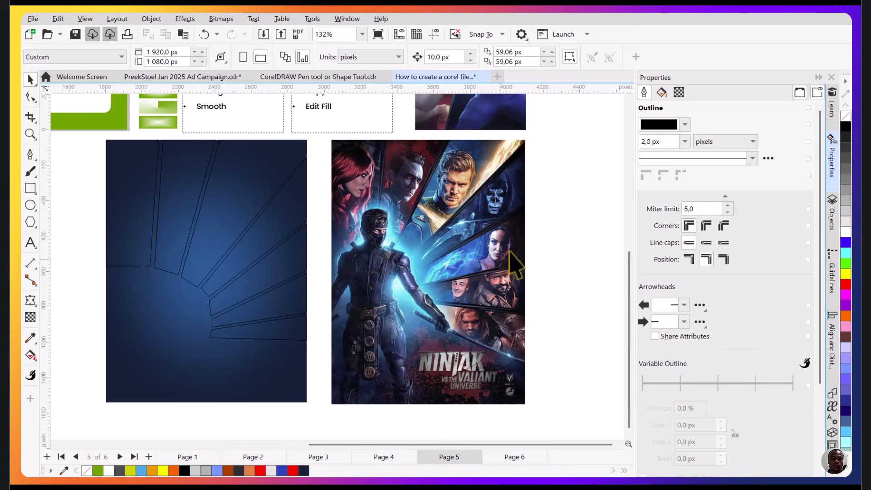
pyautogui.click(148, 188)
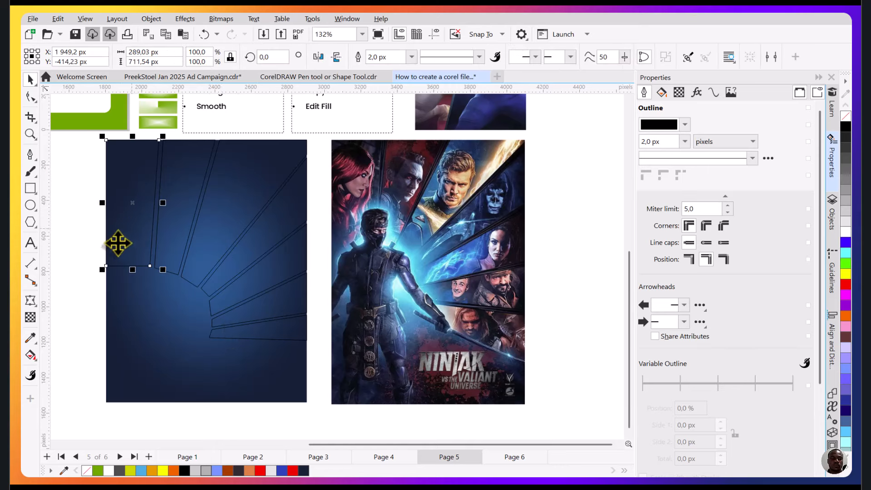
pyautogui.press('g')
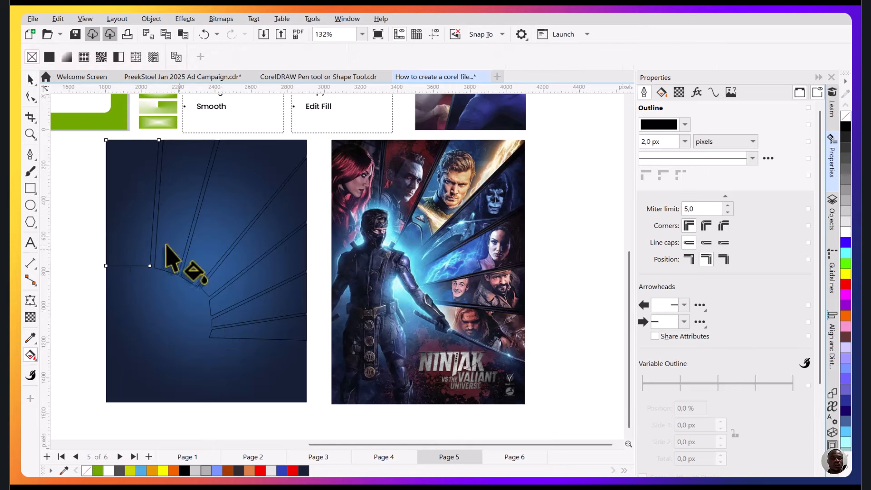
pyautogui.moveTo(127, 265); pyautogui.dragTo(127, 138)
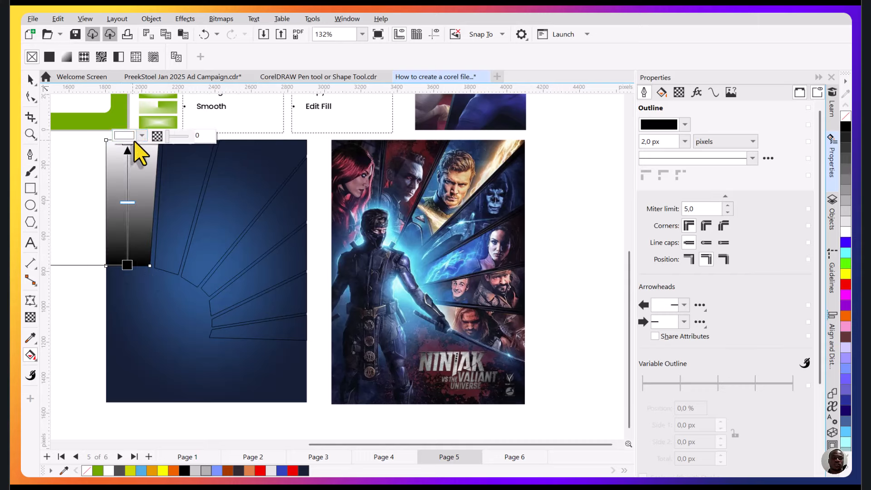
pyautogui.click(124, 265)
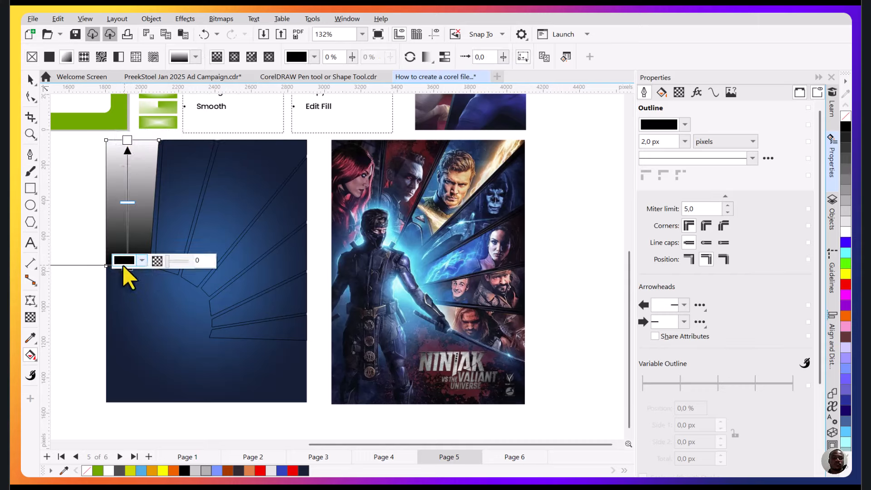
pyautogui.click(127, 140)
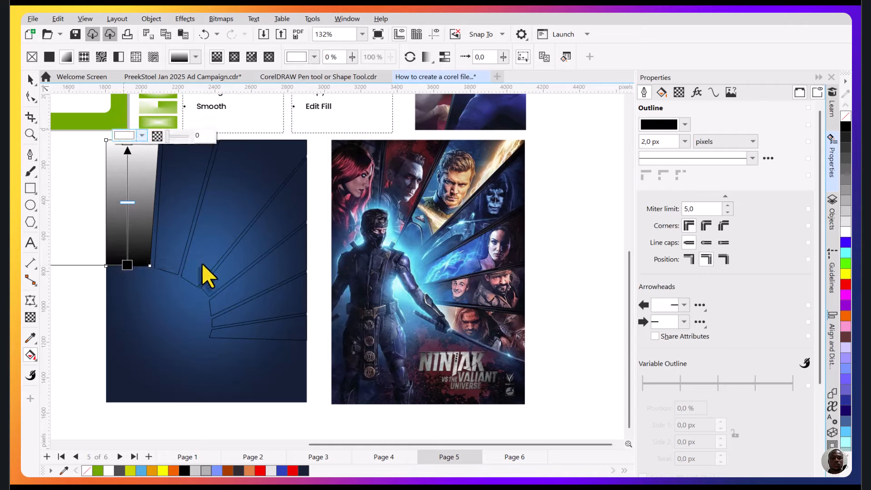
pyautogui.moveTo(187, 239); pyautogui.dragTo(209, 236)
pyautogui.click(29, 78)
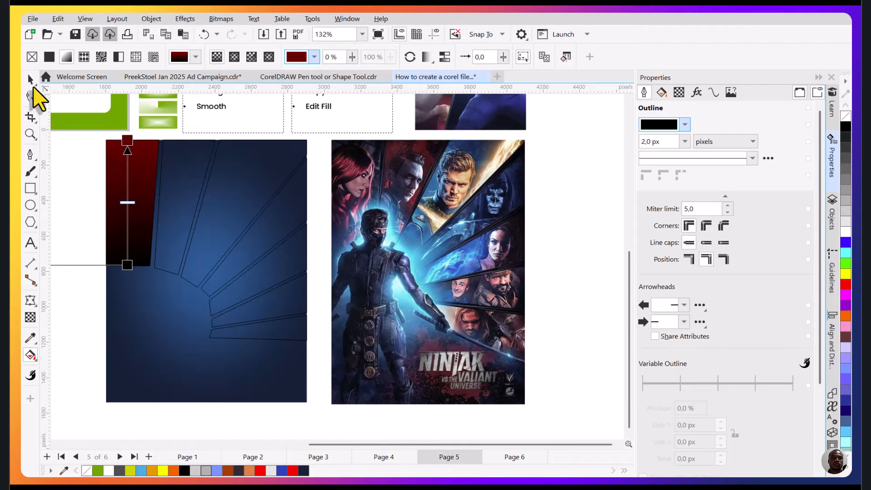
pyautogui.click(30, 77)
# Move the second panel's lower-left node towards the red panel's corner with the Shape tool, making the panel about 348 px wide
pyautogui.click(130, 213)
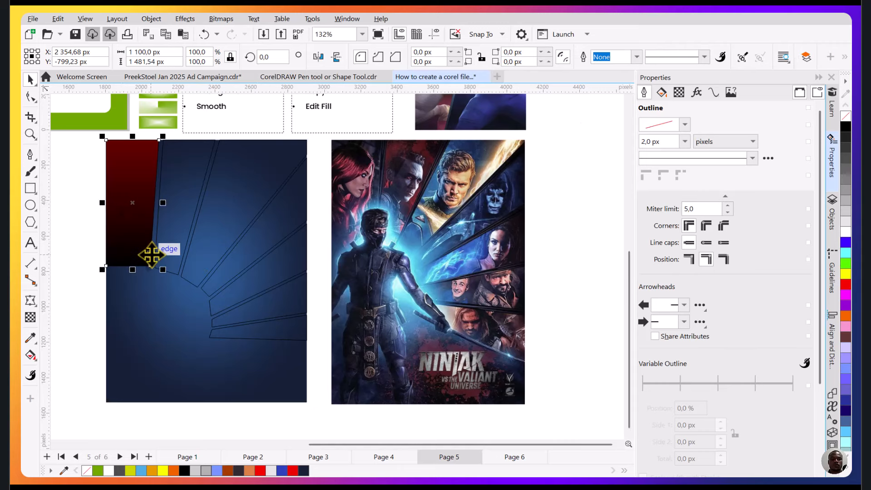
pyautogui.scroll(1, 150, 253)
pyautogui.click(30, 96)
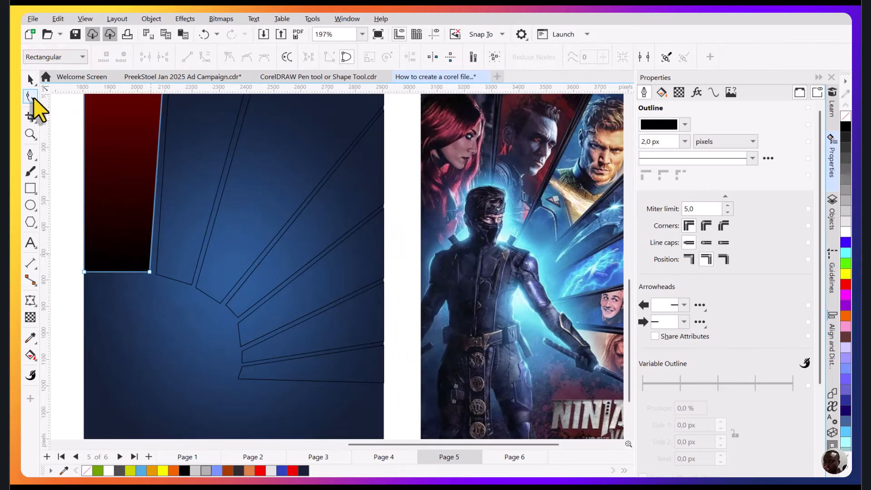
pyautogui.scroll(2, 189, 292)
pyautogui.click(152, 326)
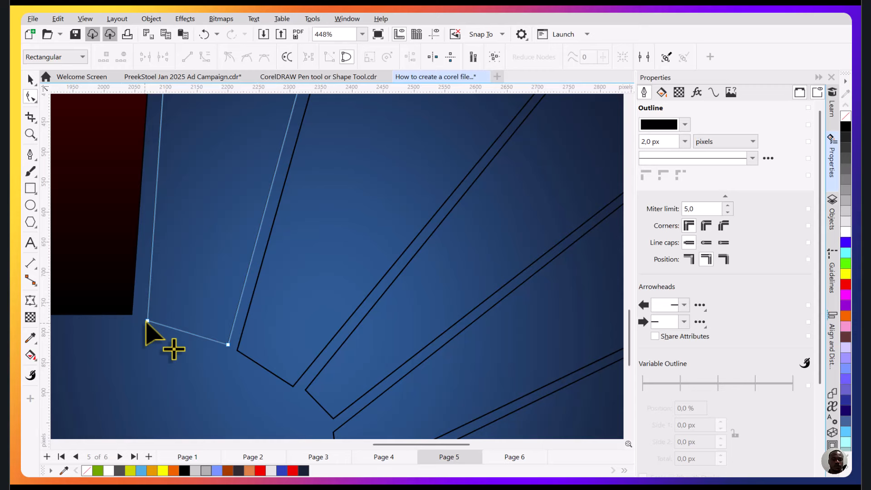
pyautogui.moveTo(148, 320); pyautogui.dragTo(138, 314)
pyautogui.click(30, 79)
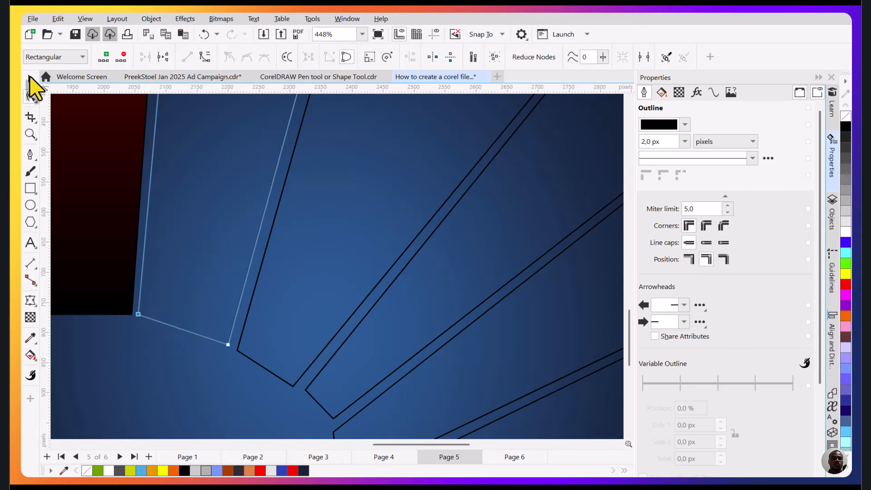
pyautogui.scroll(-4, 239, 205)
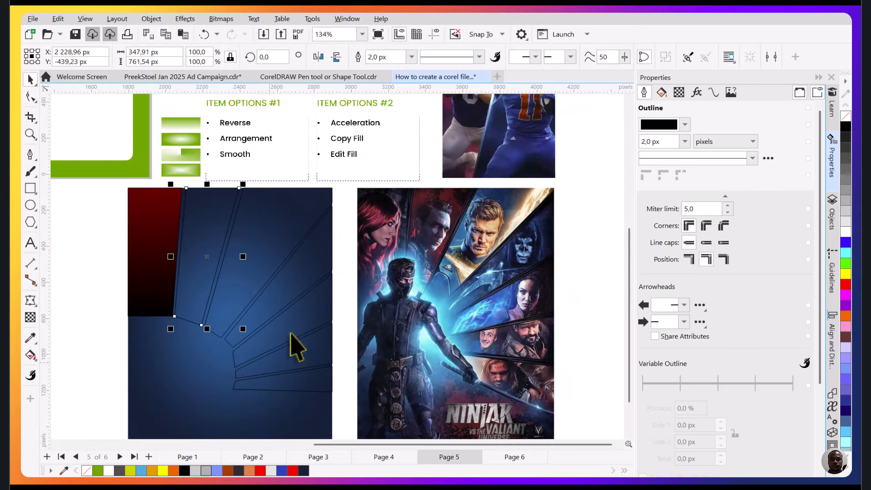
# Select the six unfilled panels and copy the first panel's dark red to black gradient fill onto them
pyautogui.click(331, 197)
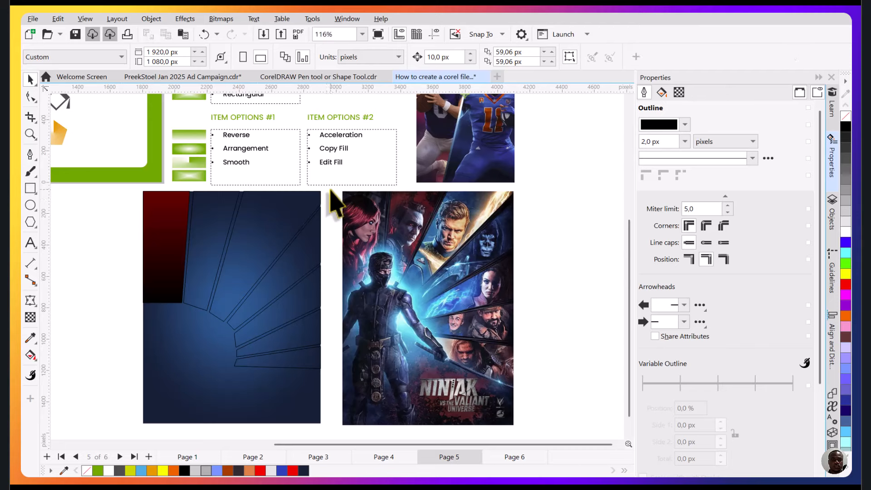
pyautogui.click(174, 386)
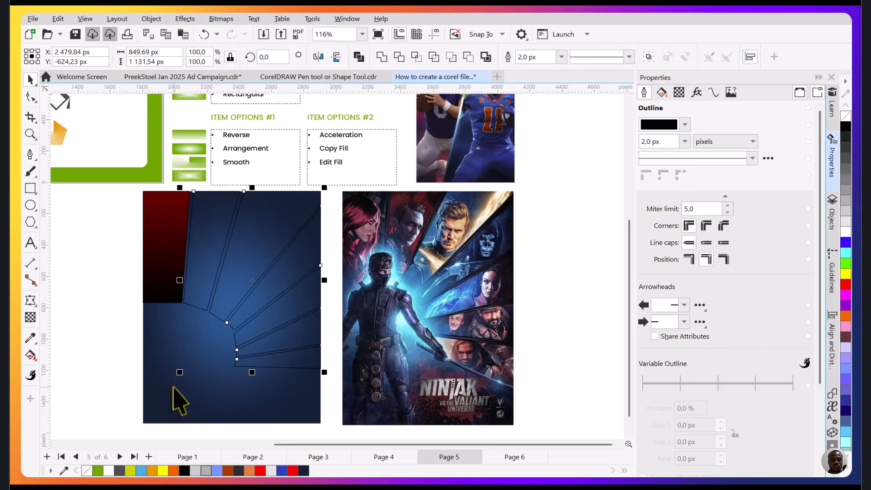
pyautogui.press('g')
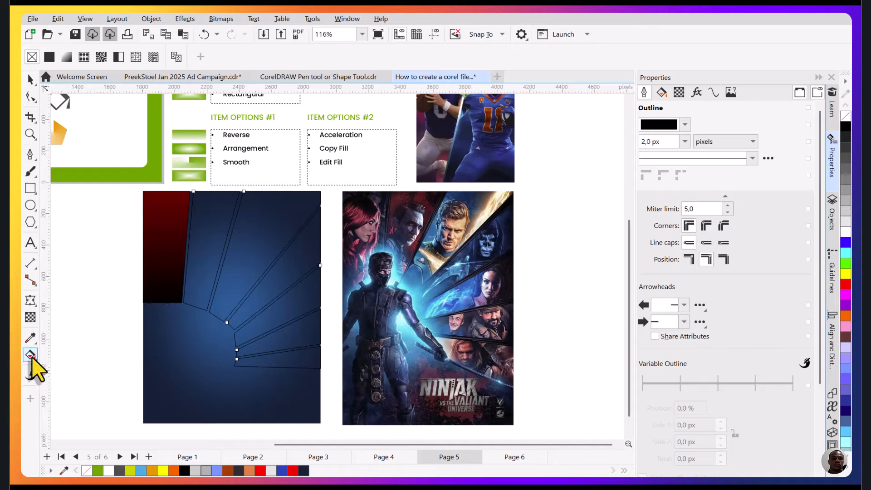
pyautogui.click(176, 57)
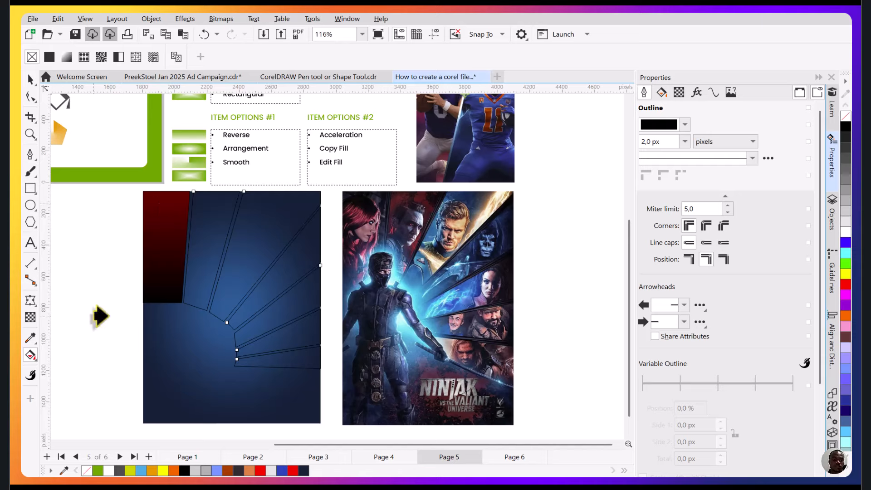
pyautogui.click(176, 57)
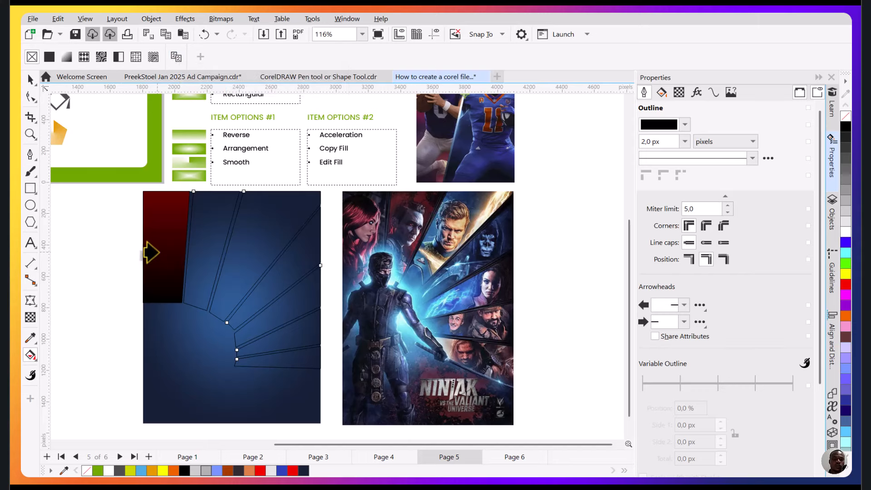
pyautogui.click(165, 272)
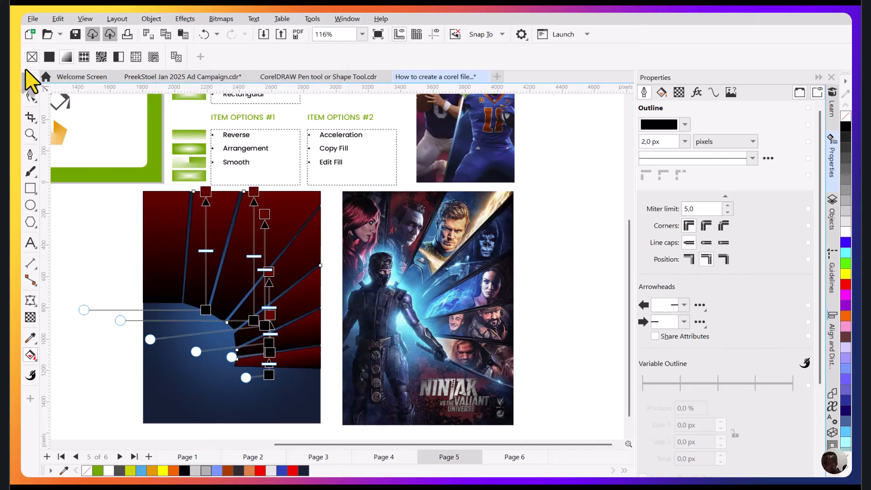
pyautogui.click(30, 80)
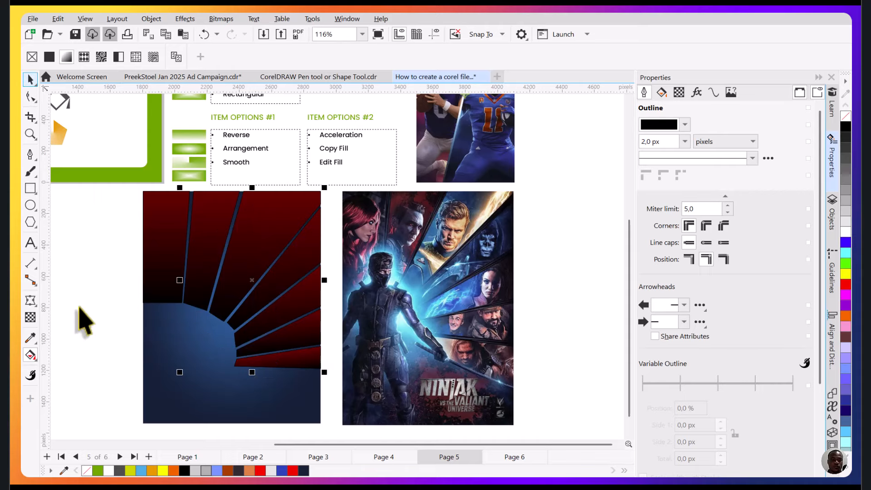
# Change the upper colour of the first panel's gradient in the rectangle's upper-left corner from dark red to dark teal, keeping its black end
pyautogui.click(79, 264)
pyautogui.moveTo(221, 242); pyautogui.dragTo(217, 261)
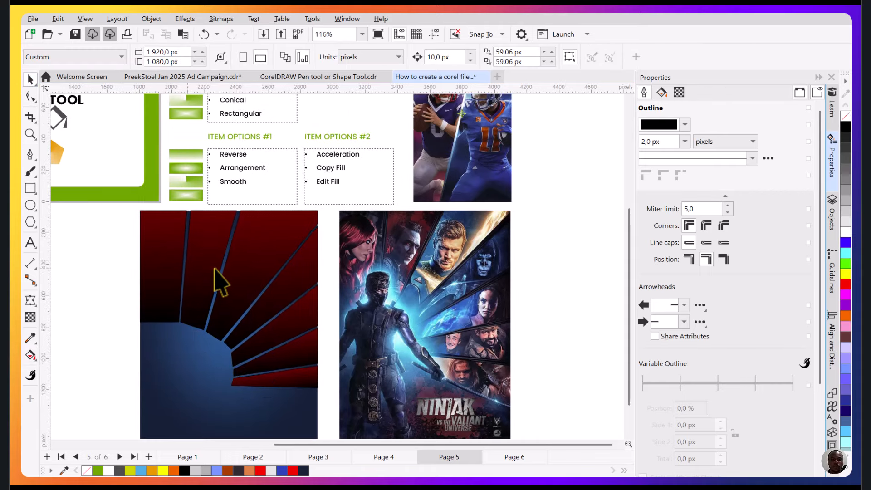
pyautogui.click(206, 246)
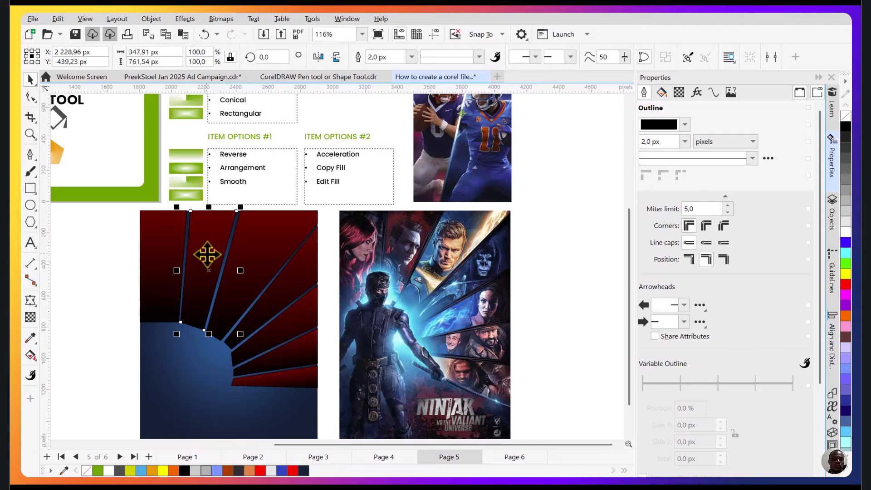
pyautogui.press('g')
pyautogui.click(203, 211)
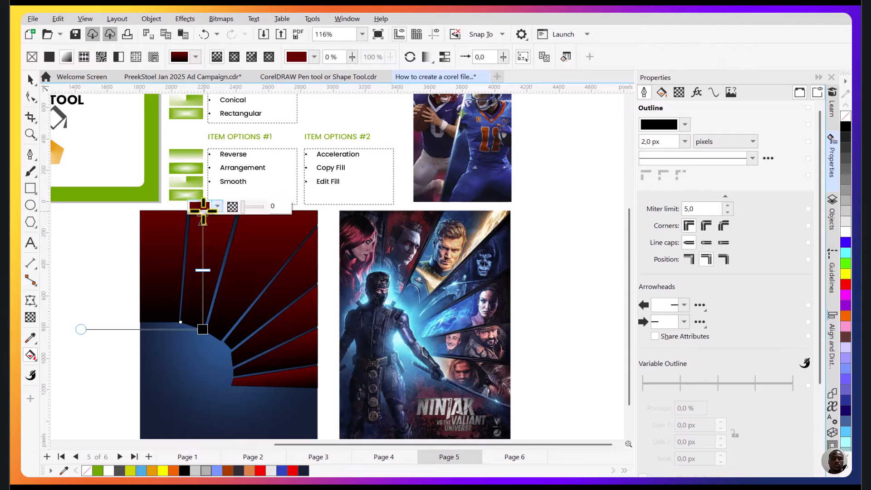
pyautogui.click(165, 240)
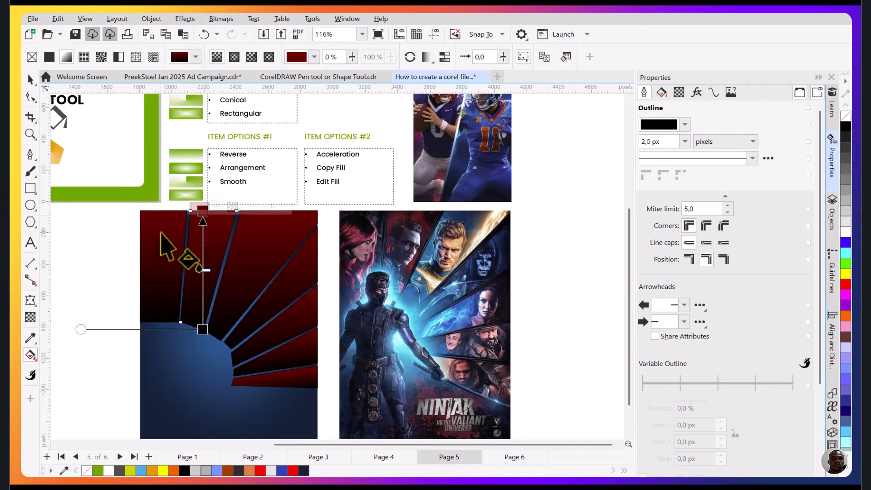
pyautogui.click(157, 206)
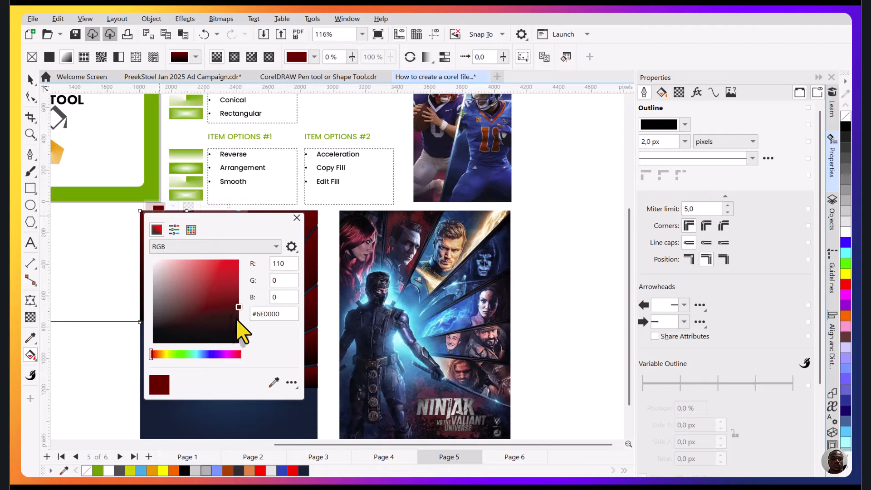
pyautogui.moveTo(183, 356)
pyautogui.mouseDown()
pyautogui.moveTo(171, 355)
pyautogui.moveTo(200, 358)
pyautogui.mouseUp()
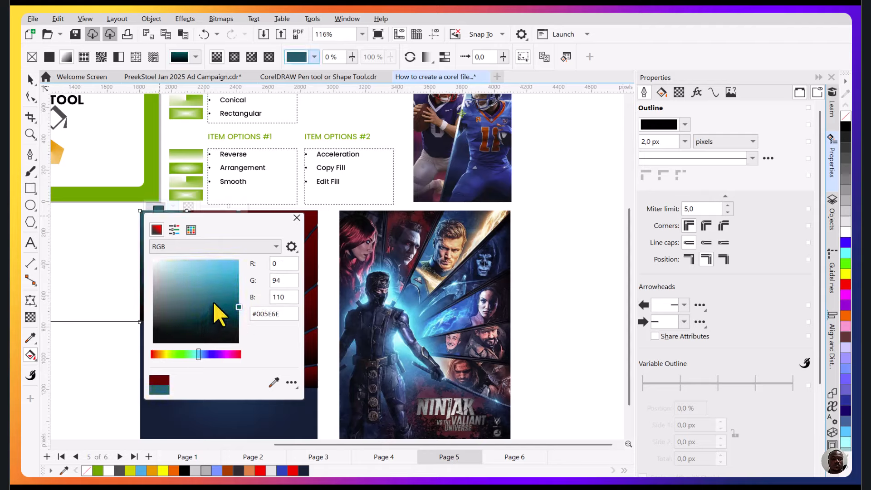
pyautogui.click(25, 83)
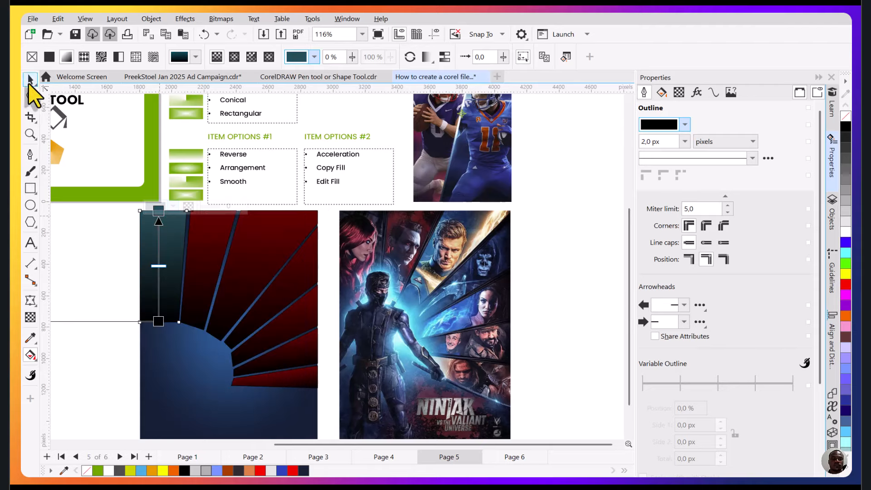
pyautogui.click(91, 269)
pyautogui.click(163, 237)
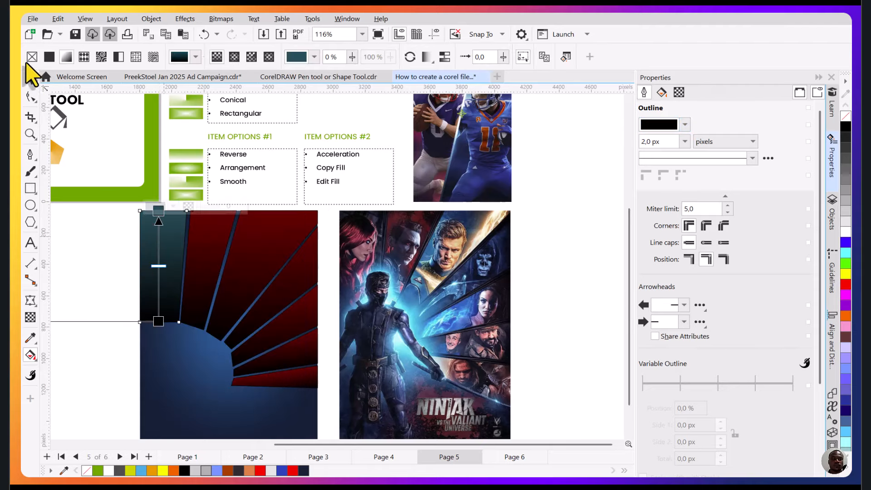
pyautogui.click(30, 80)
# Recolour the upper end of the third panel's gradient with a pale cream sampled from the original poster's bright upper-right area
pyautogui.scroll(-1, 322, 418)
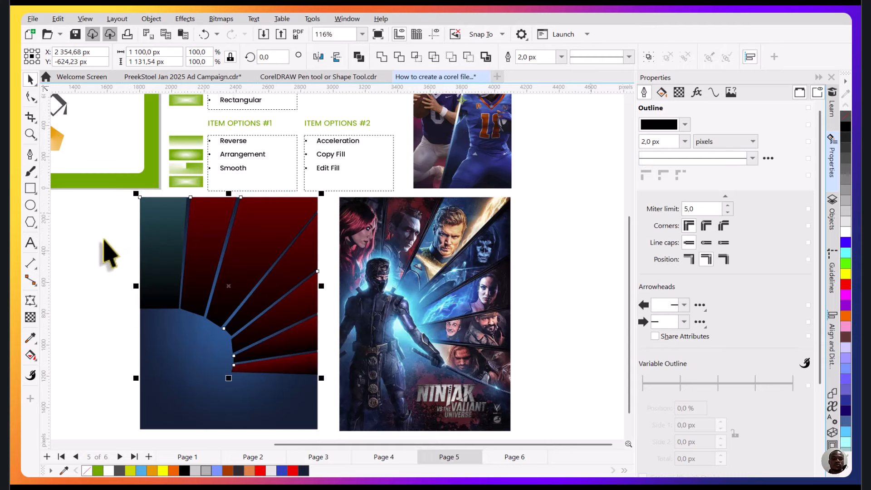
pyautogui.click(106, 243)
pyautogui.moveTo(161, 224); pyautogui.dragTo(156, 232)
pyautogui.click(156, 231)
pyautogui.click(271, 226)
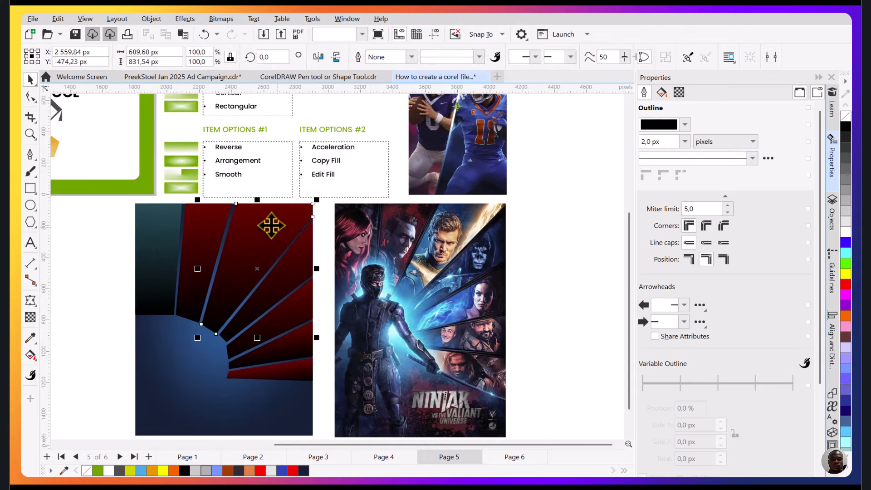
pyautogui.press('g')
pyautogui.click(244, 200)
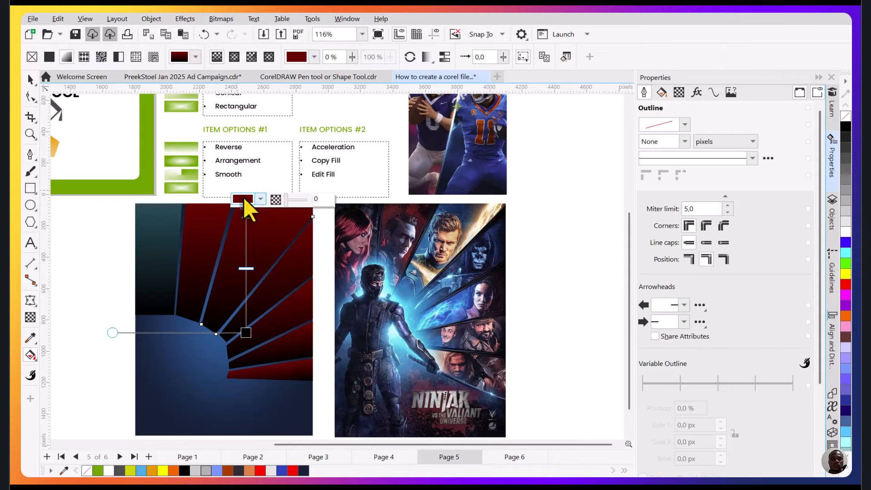
pyautogui.click(260, 199)
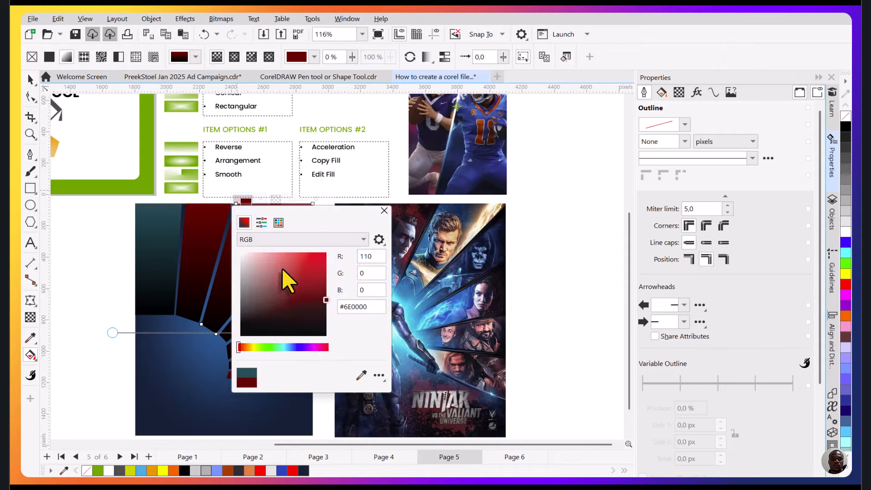
pyautogui.click(362, 376)
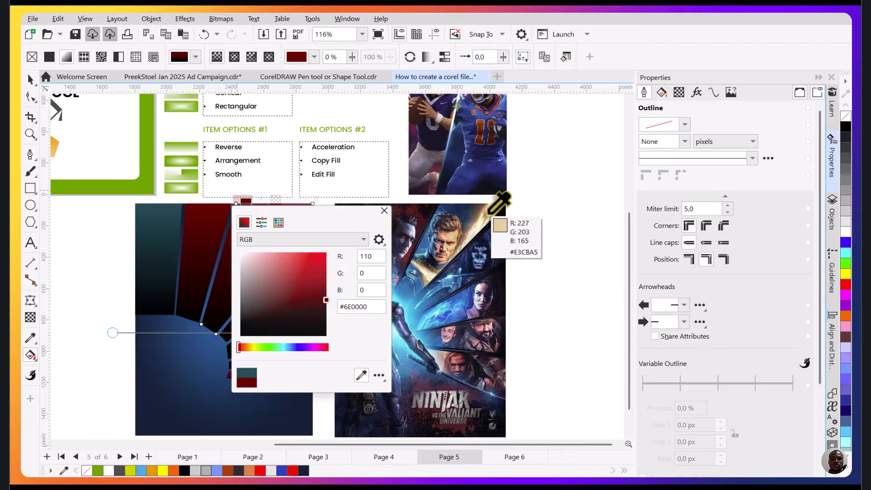
pyautogui.click(428, 271)
pyautogui.click(204, 271)
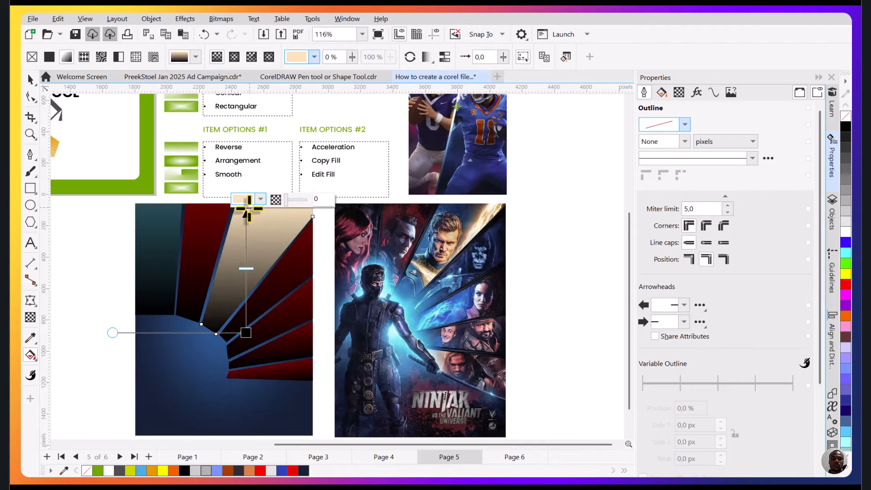
# Set the upper colour of the third panel's gradient to orange #D98600
pyautogui.click(246, 202)
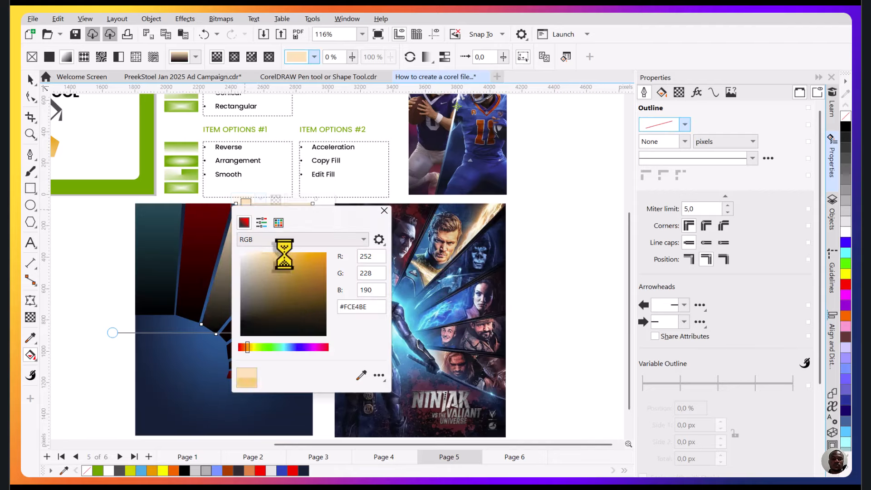
pyautogui.click(326, 286)
pyautogui.click(328, 276)
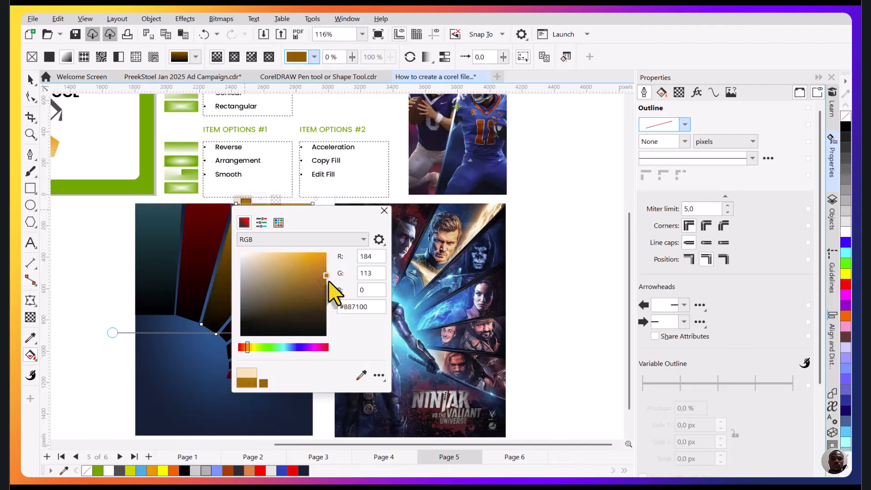
pyautogui.moveTo(322, 268); pyautogui.dragTo(328, 265)
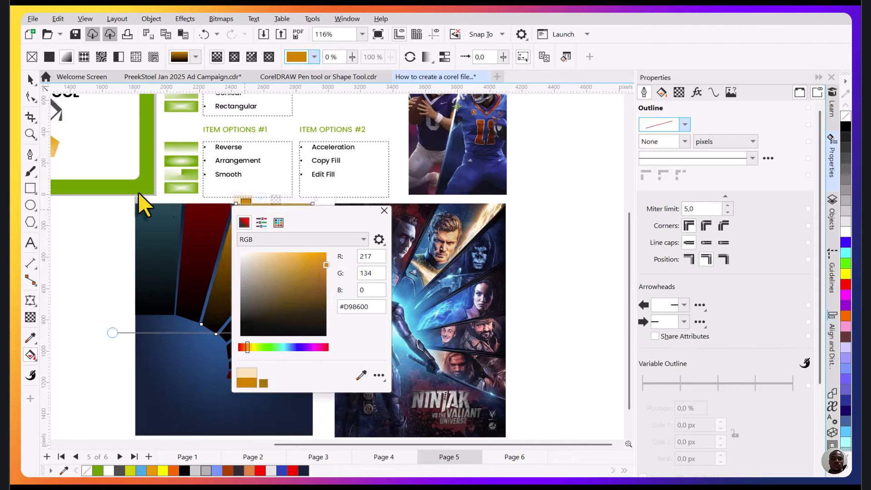
pyautogui.click(28, 79)
pyautogui.click(341, 261)
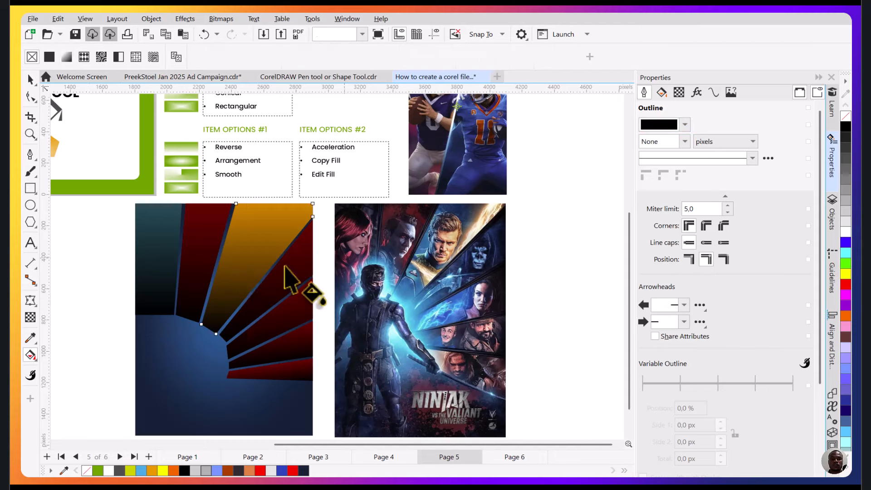
# Recolour the upper end of the fourth panel's gradient with a dark blue sampled from the original poster's blue figure panel
pyautogui.click(281, 267)
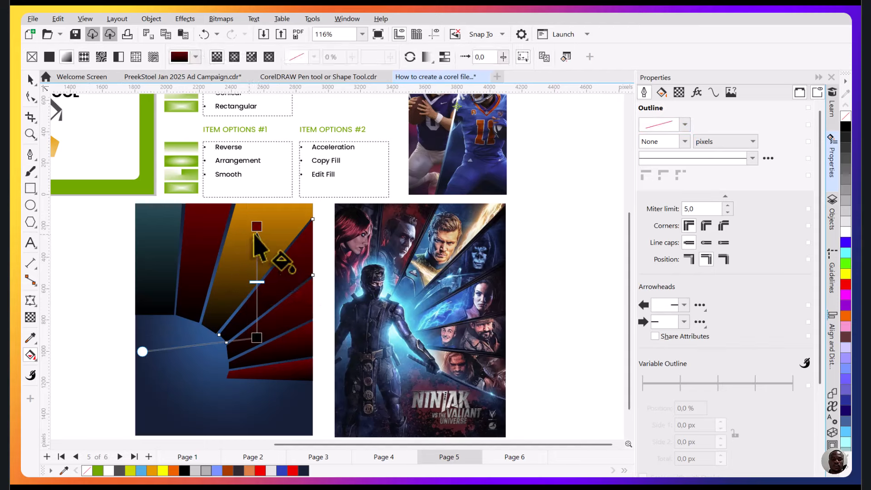
pyautogui.click(257, 226)
pyautogui.click(254, 220)
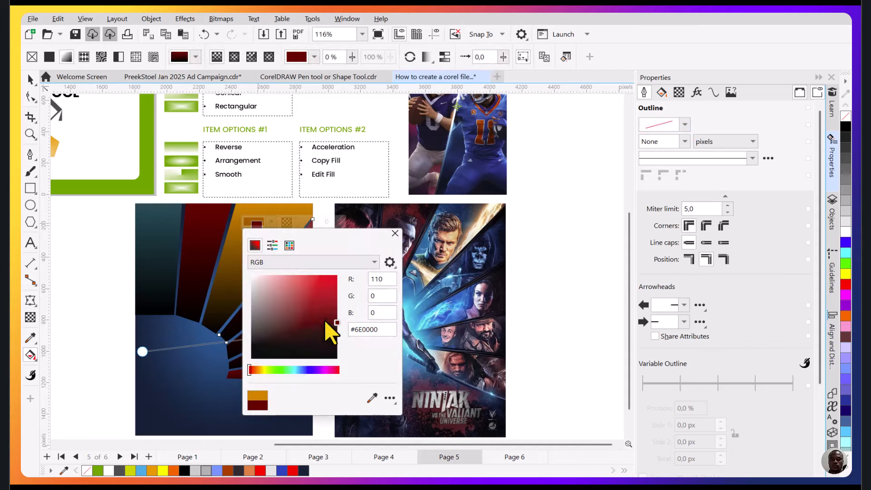
pyautogui.click(368, 400)
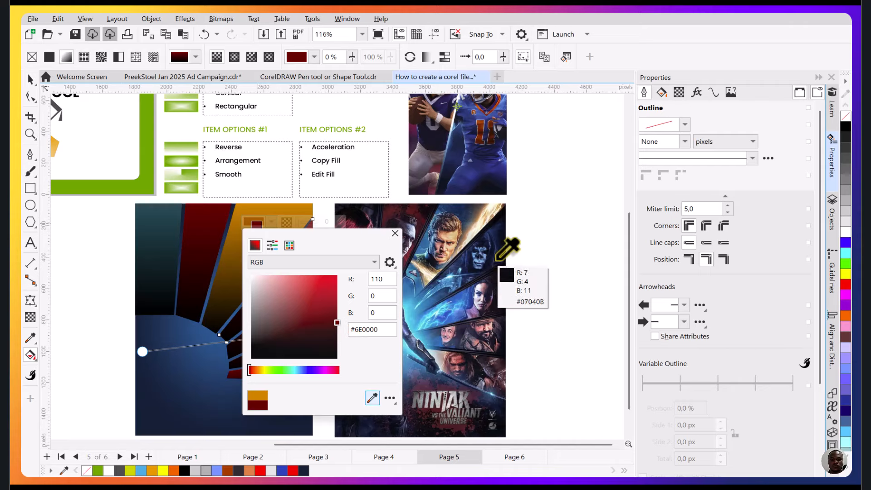
pyautogui.click(489, 239)
pyautogui.click(30, 81)
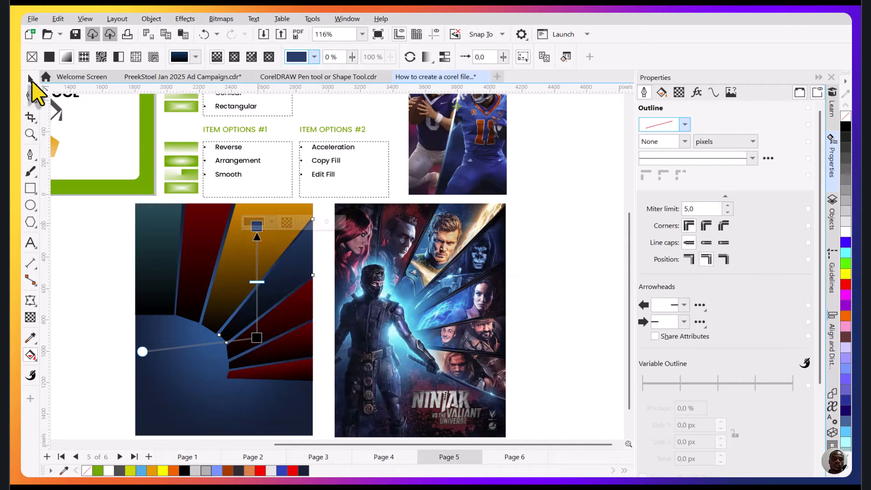
# Change the upper colour of the fifth panel's gradient from dark red to a medium green
pyautogui.click(286, 328)
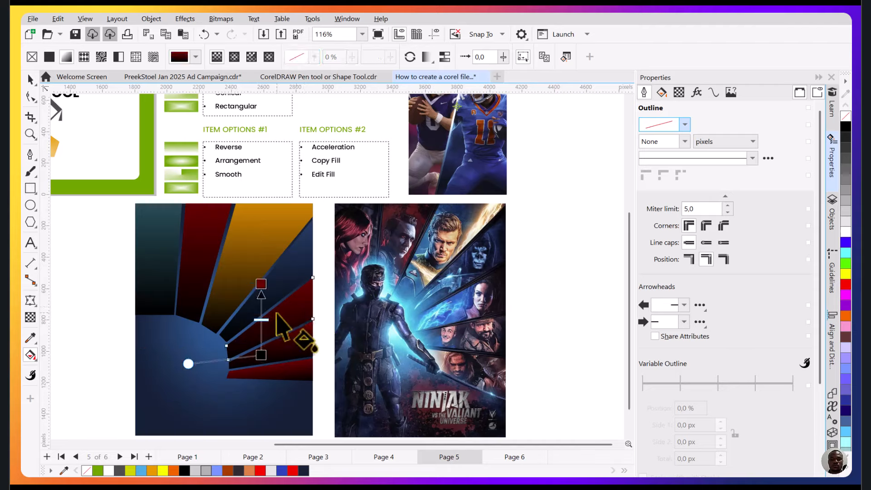
pyautogui.click(263, 280)
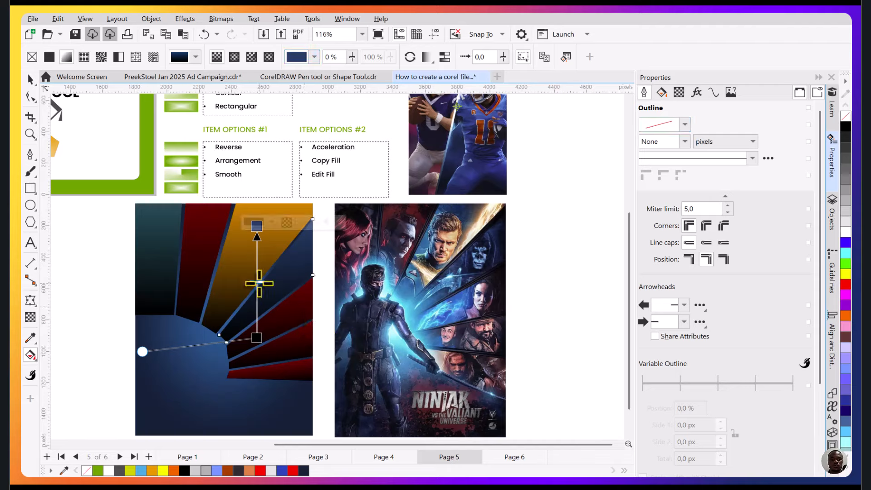
pyautogui.click(287, 314)
pyautogui.click(260, 280)
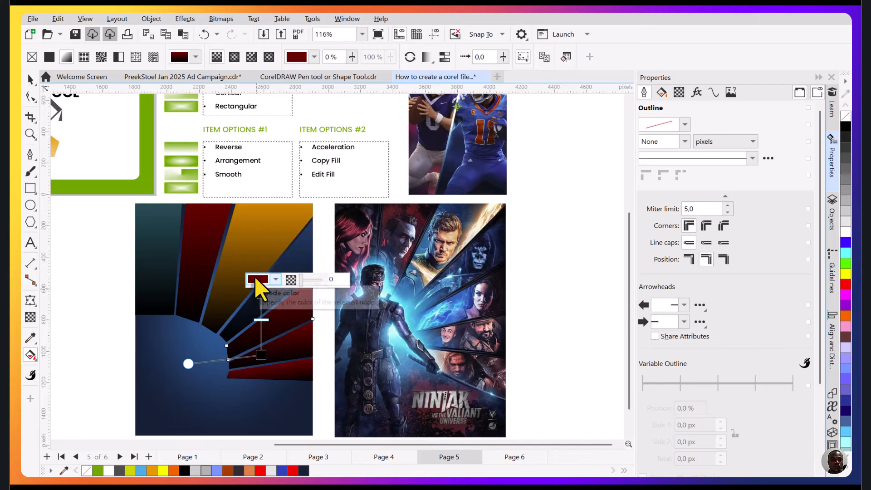
pyautogui.click(263, 282)
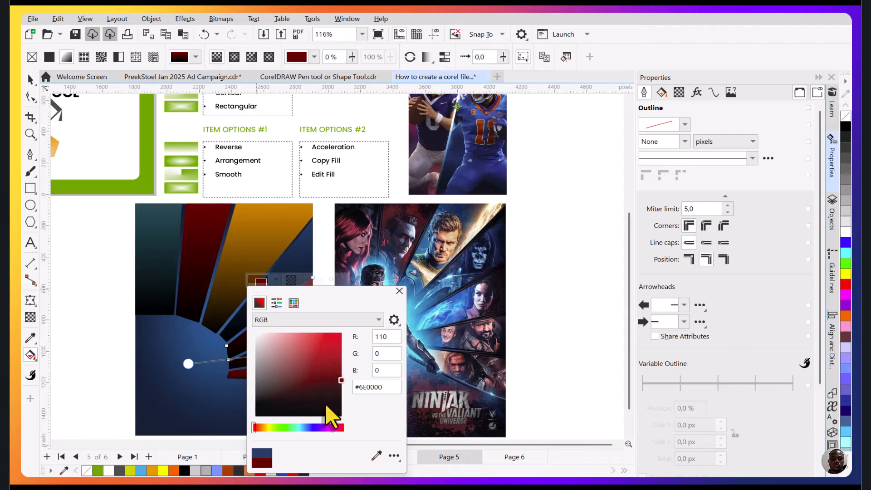
pyautogui.moveTo(319, 429); pyautogui.dragTo(292, 429)
pyautogui.moveTo(306, 371); pyautogui.dragTo(287, 385)
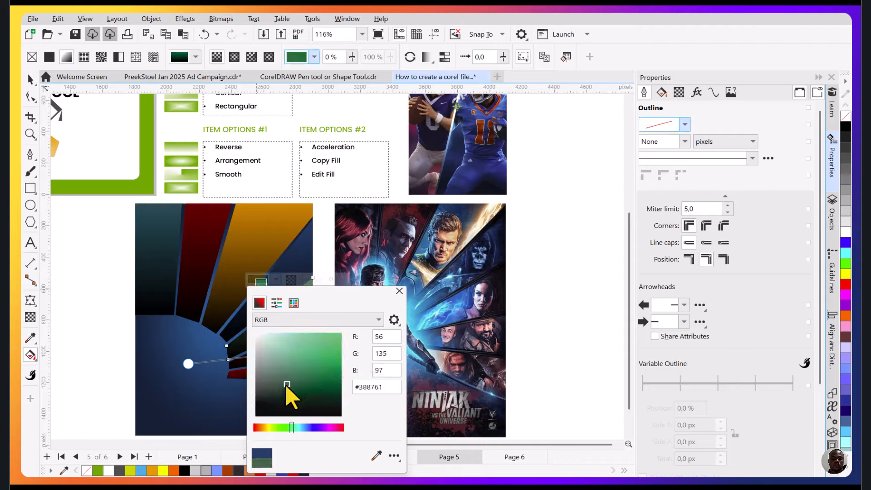
pyautogui.click(133, 217)
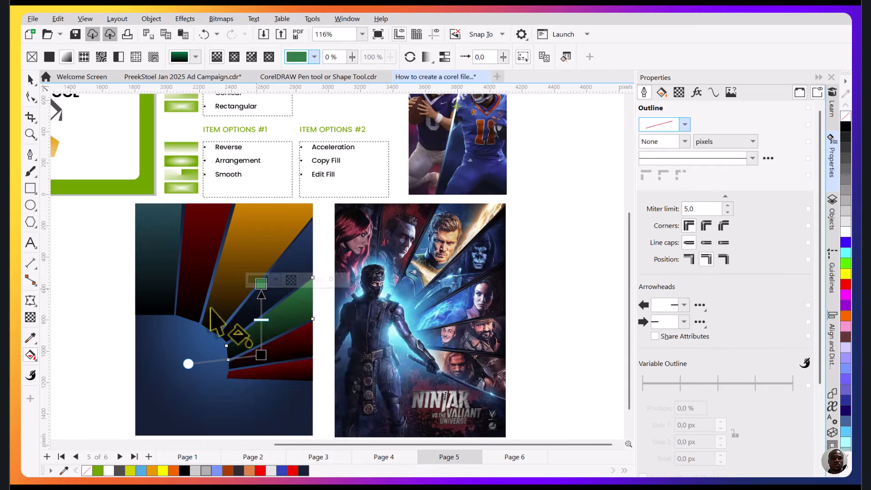
# Change the upper colour of the sixth panel's gradient from dark red to a dark indigo, after trying brighter red and orange
pyautogui.click(299, 341)
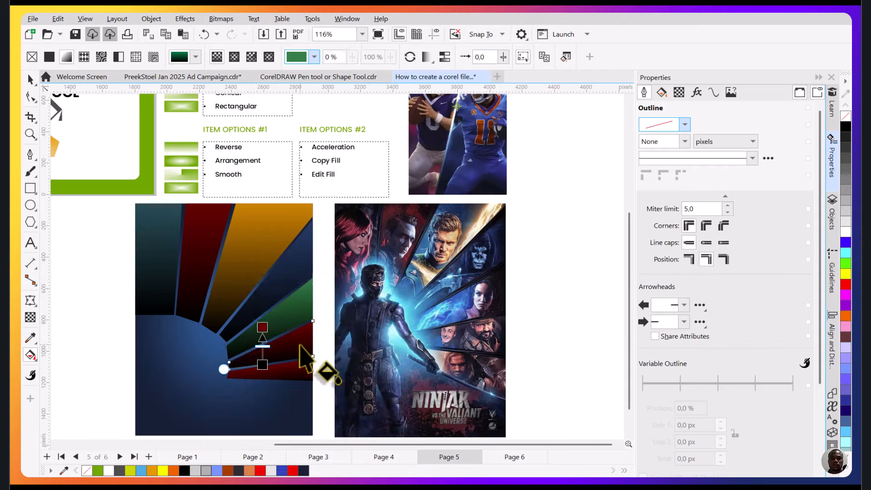
pyautogui.click(263, 328)
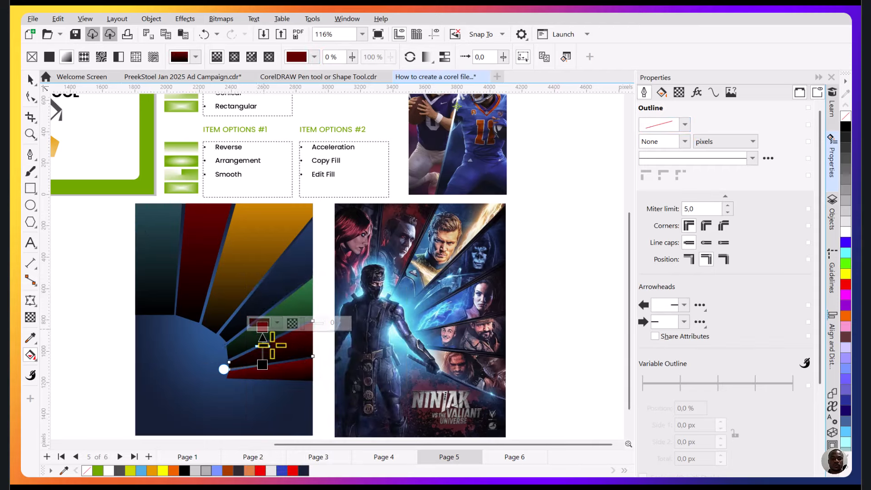
pyautogui.click(268, 323)
pyautogui.moveTo(342, 223); pyautogui.dragTo(343, 195)
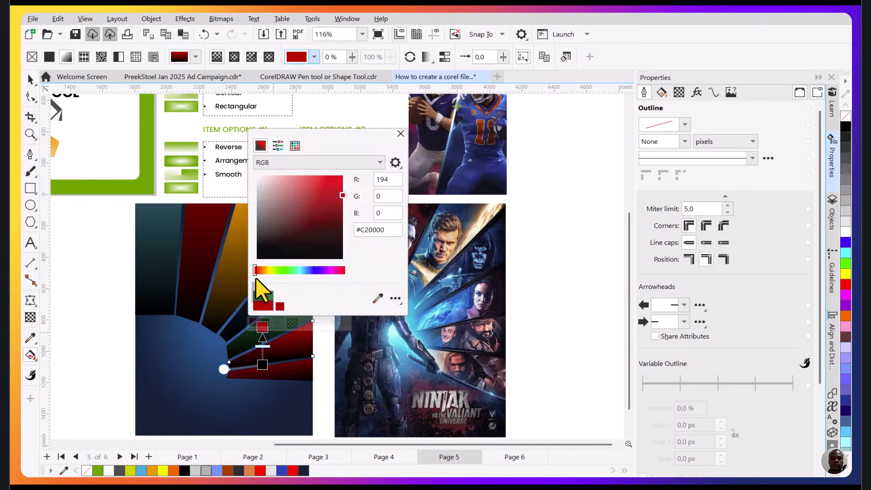
pyautogui.moveTo(255, 270); pyautogui.dragTo(265, 272)
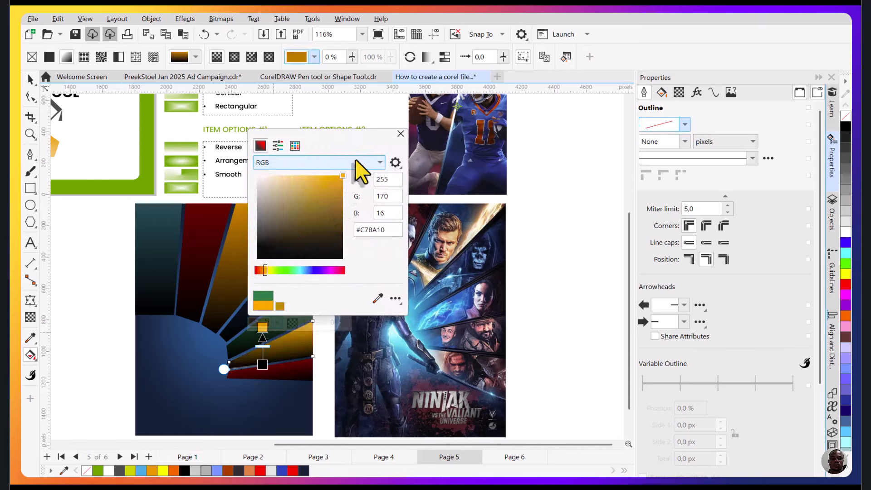
pyautogui.moveTo(343, 196); pyautogui.dragTo(344, 224)
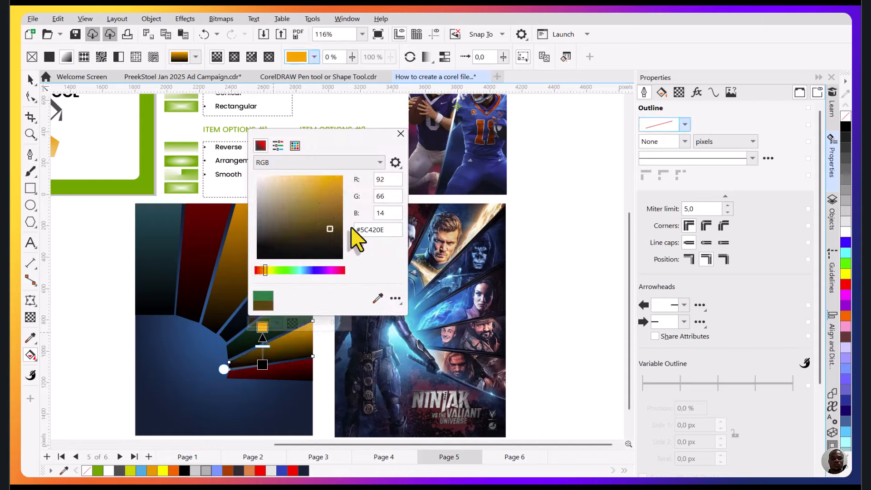
pyautogui.click(317, 271)
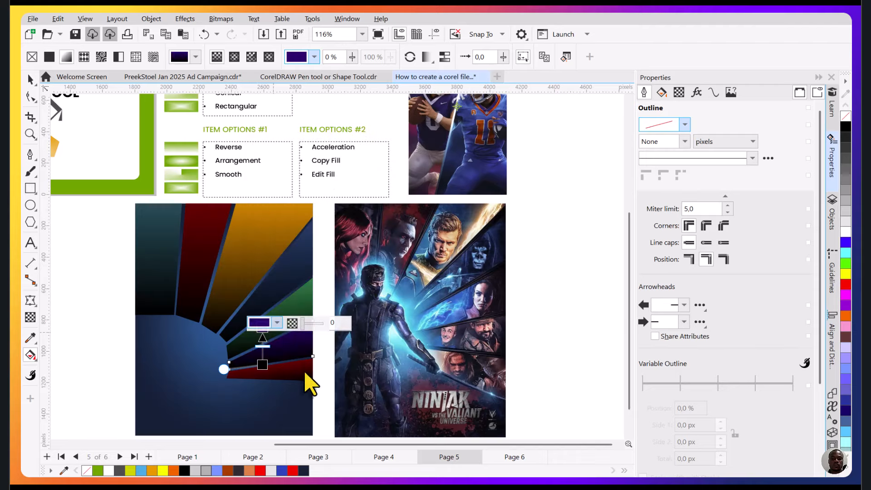
# Change the upper colour of the seventh, lowest panel's gradient to a light cyan blue
pyautogui.click(292, 373)
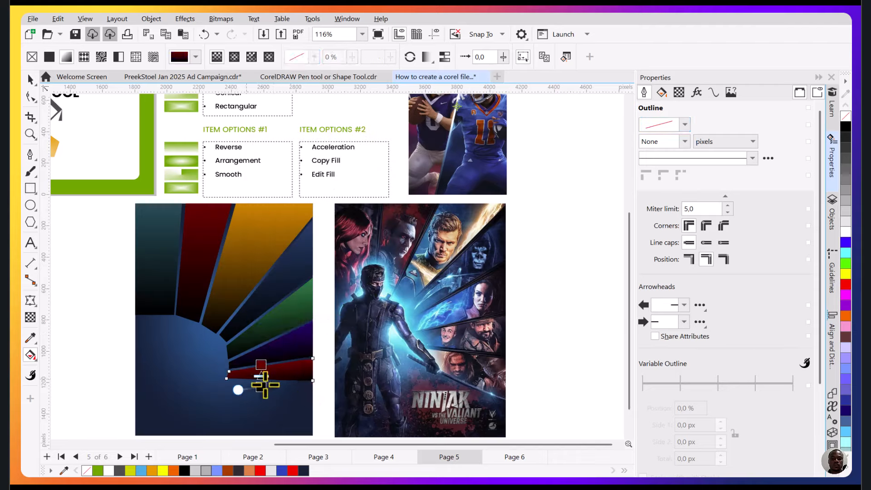
pyautogui.click(261, 369)
pyautogui.click(258, 361)
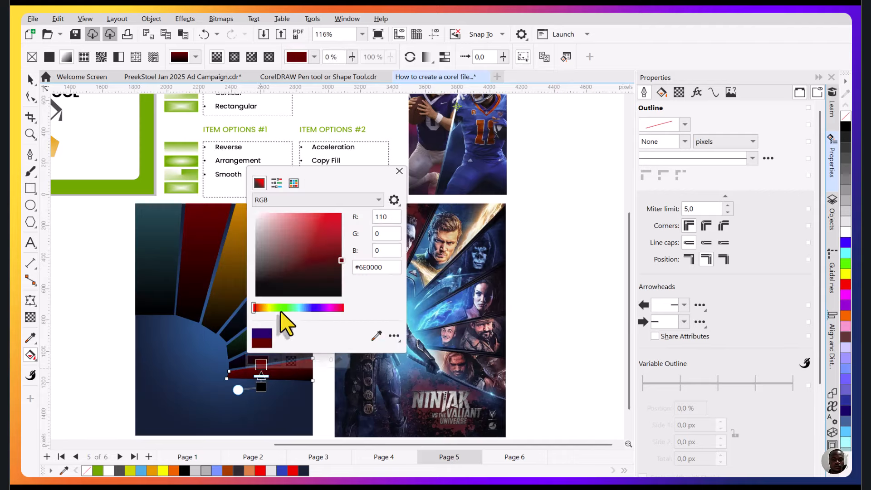
pyautogui.click(265, 307)
pyautogui.moveTo(262, 309)
pyautogui.mouseDown()
pyautogui.moveTo(302, 309)
pyautogui.moveTo(301, 317)
pyautogui.mouseUp()
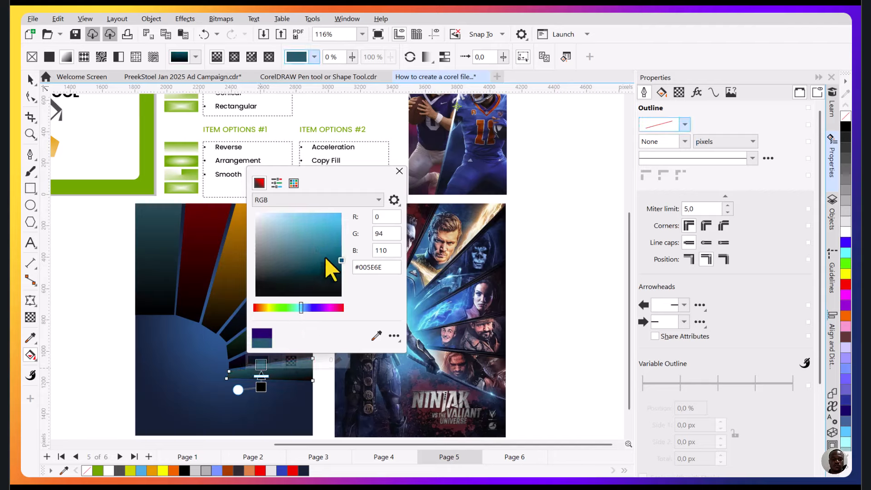
pyautogui.moveTo(342, 260); pyautogui.dragTo(345, 229)
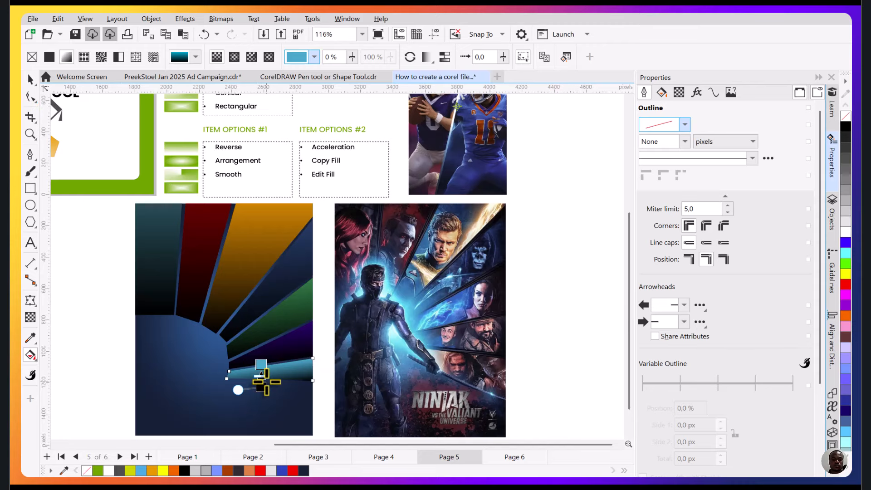
# Realign the seventh and sixth panels' gradients along their length, with black at the inner tip and the colour at the outer edge
pyautogui.scroll(1, 260, 376)
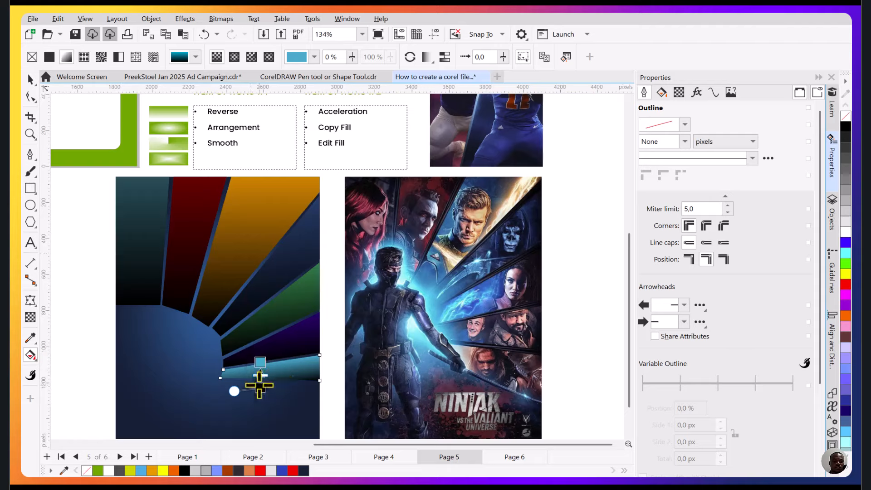
pyautogui.moveTo(259, 383); pyautogui.dragTo(337, 366)
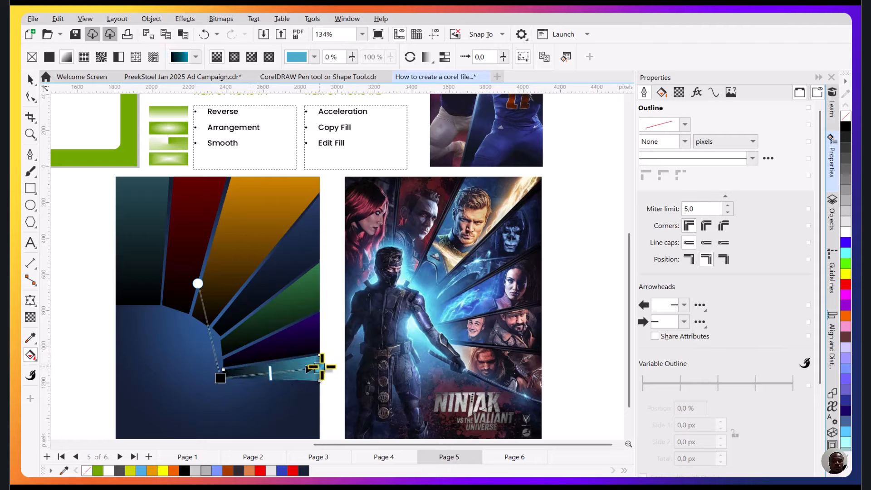
pyautogui.click(254, 340)
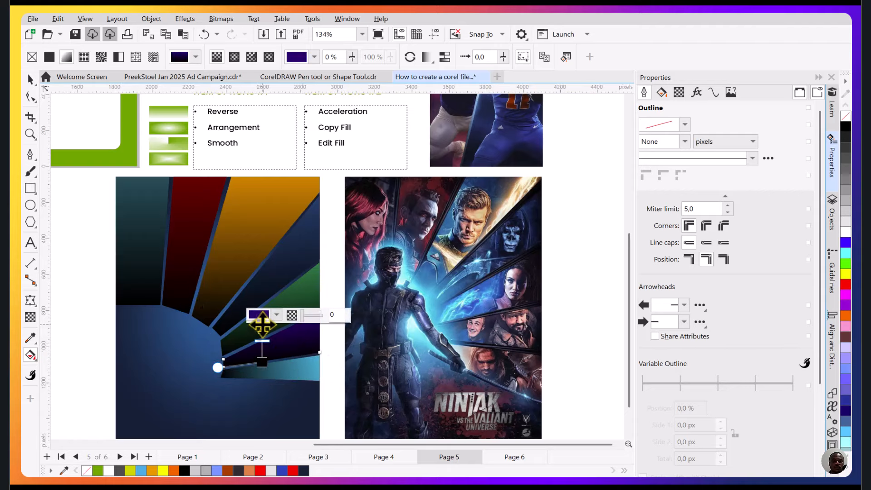
pyautogui.moveTo(262, 333); pyautogui.dragTo(280, 323)
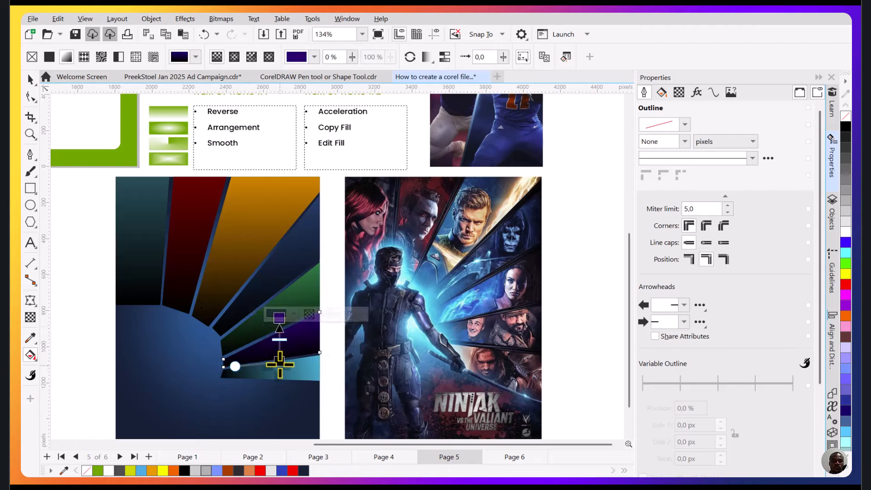
pyautogui.moveTo(280, 363); pyautogui.dragTo(228, 364)
pyautogui.moveTo(279, 319); pyautogui.dragTo(320, 336)
# Realign the green fifth and dark blue fourth panels' gradients lengthwise, with black at the inner tip and the colour at the outer edge
pyautogui.click(278, 311)
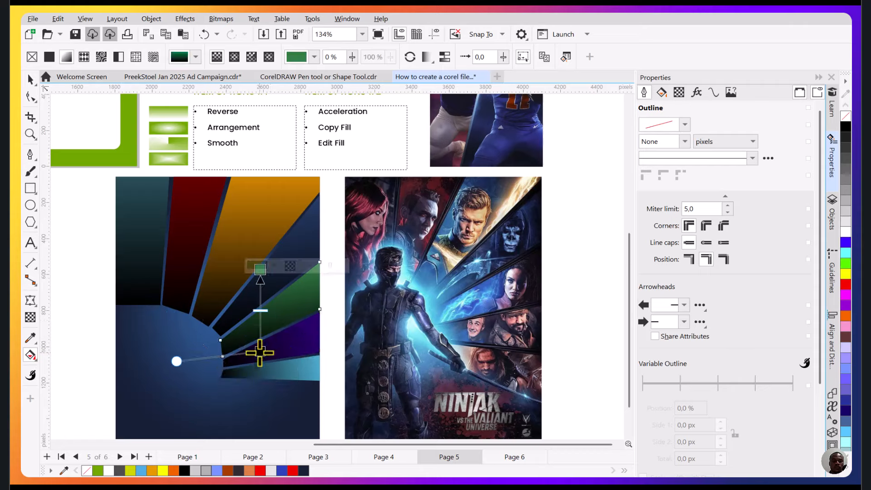
pyautogui.moveTo(260, 352); pyautogui.dragTo(221, 345)
pyautogui.moveTo(261, 271); pyautogui.dragTo(317, 286)
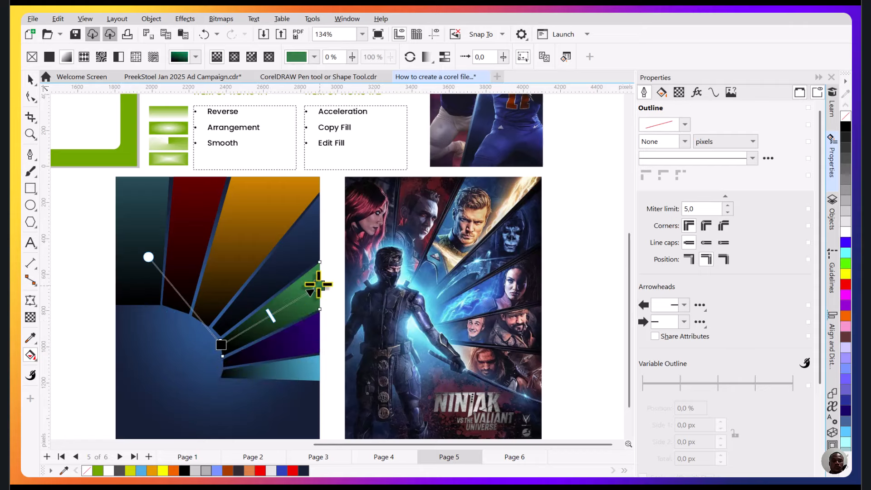
pyautogui.click(291, 253)
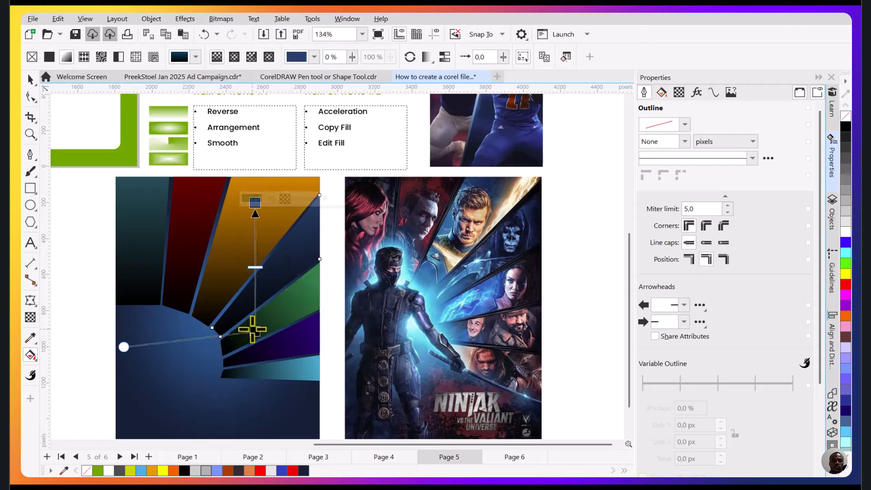
pyautogui.moveTo(254, 330); pyautogui.dragTo(216, 332)
pyautogui.moveTo(256, 204); pyautogui.dragTo(315, 226)
# Tilt the orange third and red second panels' gradients to follow their slant, with black at the inner tip, and clear the selection
pyautogui.click(276, 223)
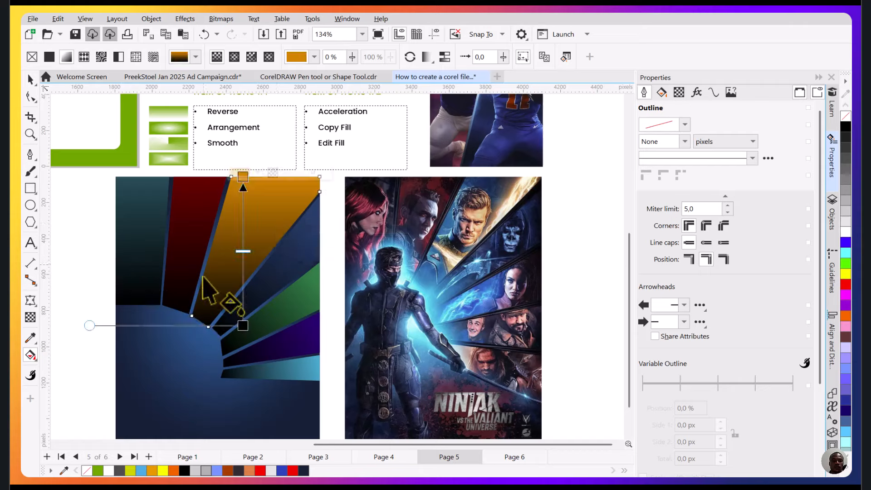
pyautogui.moveTo(239, 321); pyautogui.dragTo(200, 321)
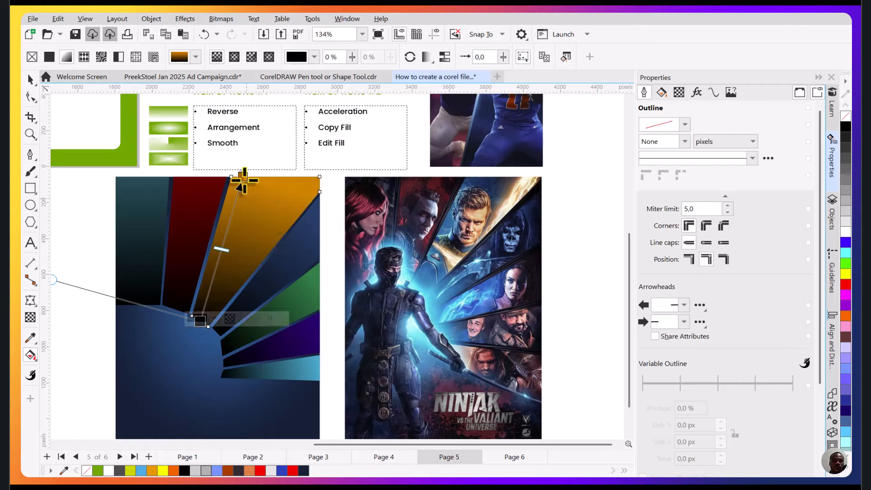
pyautogui.moveTo(242, 176); pyautogui.dragTo(280, 178)
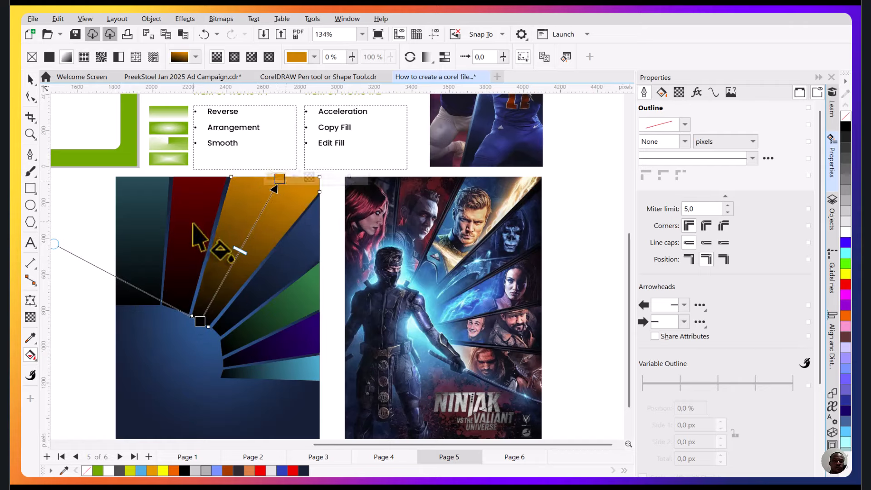
pyautogui.click(185, 292)
pyautogui.moveTo(189, 310); pyautogui.dragTo(175, 309)
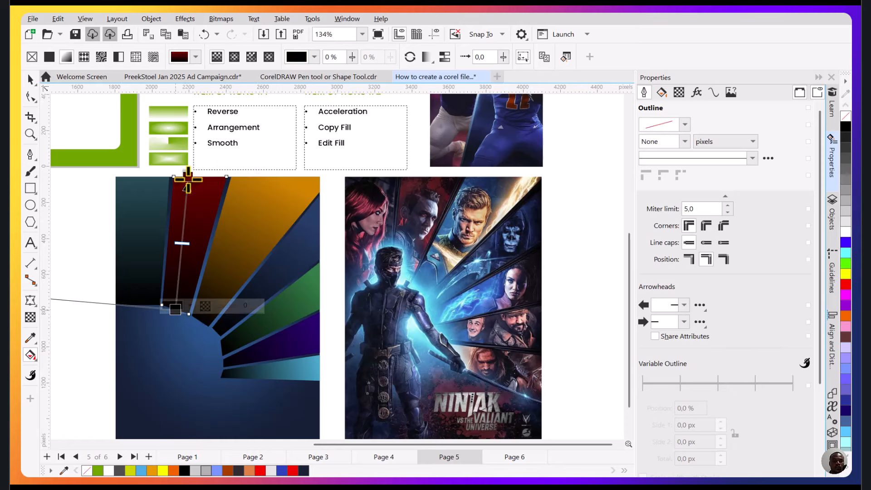
pyautogui.moveTo(194, 177); pyautogui.dragTo(200, 179)
pyautogui.click(29, 81)
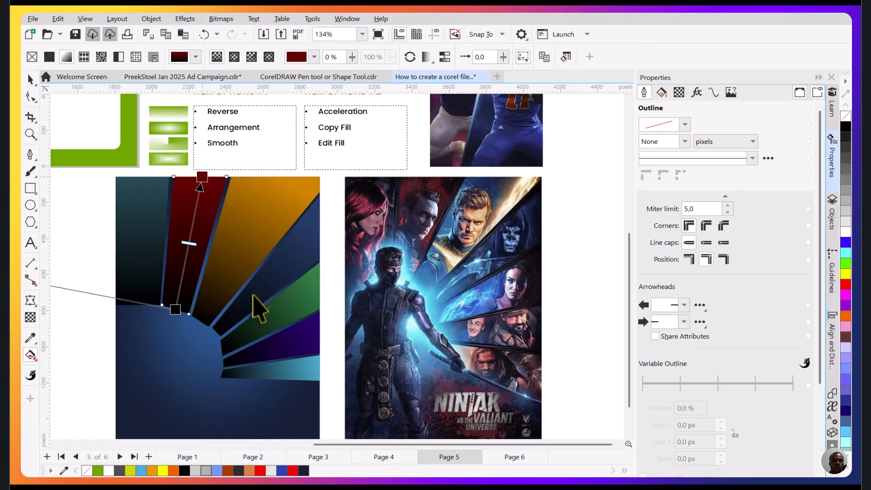
pyautogui.scroll(-1, 254, 290)
pyautogui.click(505, 300)
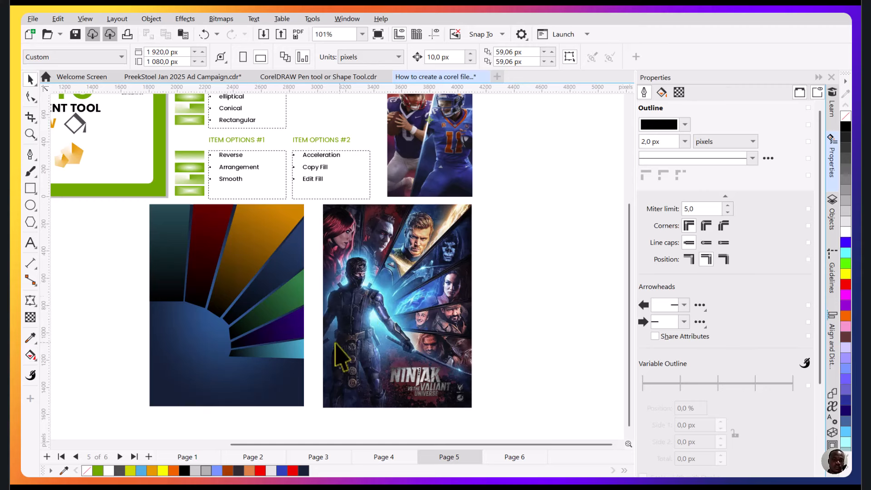
pyautogui.scroll(1, 235, 355)
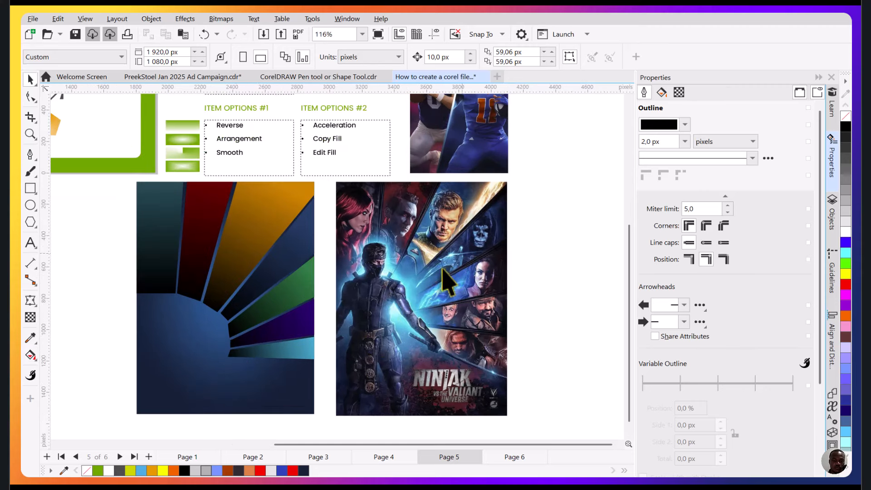
# Apply linear transparency to the teal first and red second panels, fading them out from the upper end towards the inner end
pyautogui.click(28, 317)
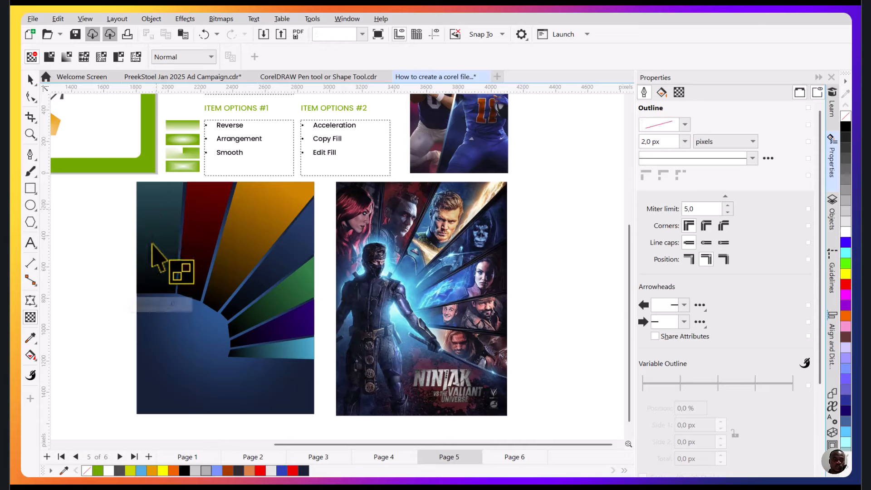
pyautogui.moveTo(157, 191); pyautogui.dragTo(157, 294)
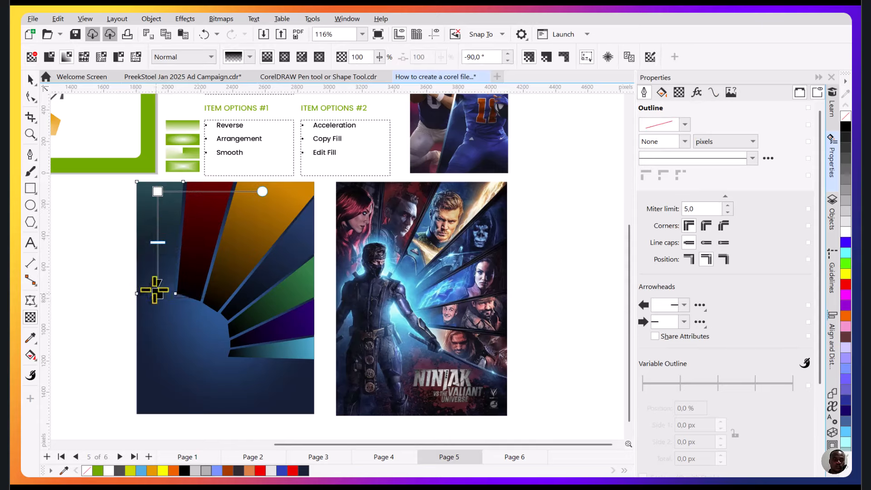
pyautogui.moveTo(206, 207); pyautogui.dragTo(189, 297)
pyautogui.click(211, 240)
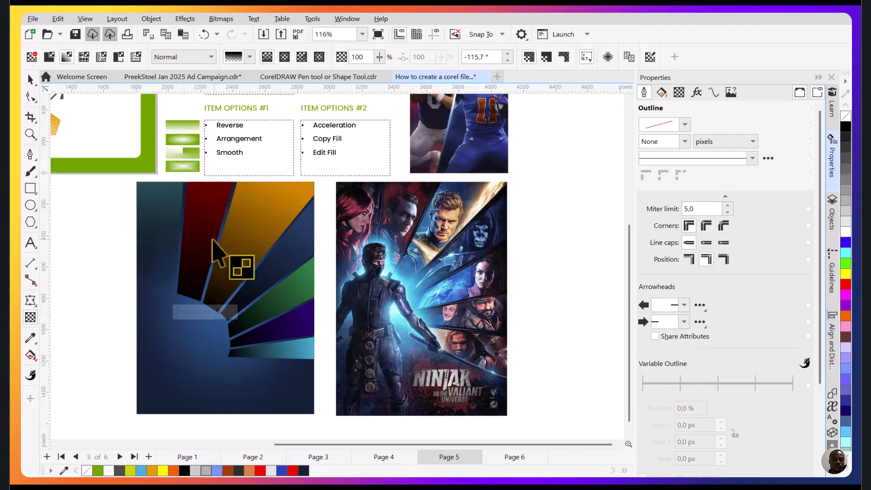
pyautogui.moveTo(206, 221); pyautogui.dragTo(190, 293)
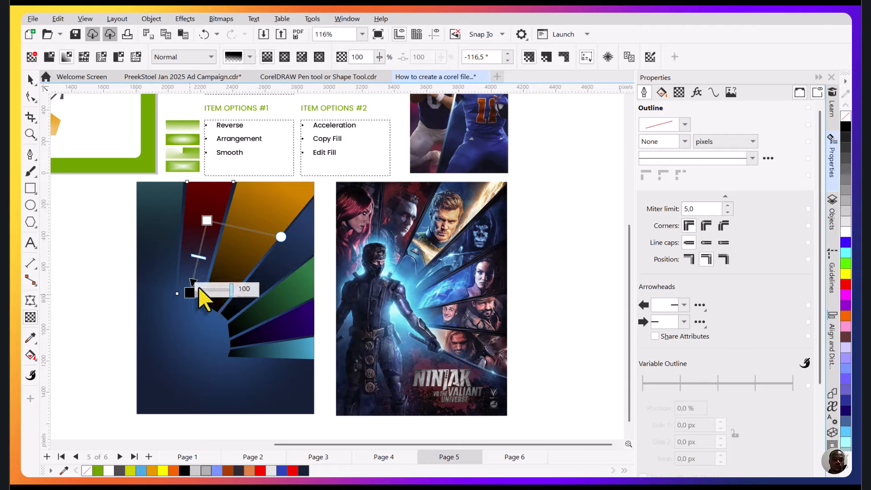
# Fade the orange third, dark blue fourth and green fifth panels with linear transparency towards their inner tips
pyautogui.moveTo(253, 237); pyautogui.dragTo(214, 303)
pyautogui.click(278, 264)
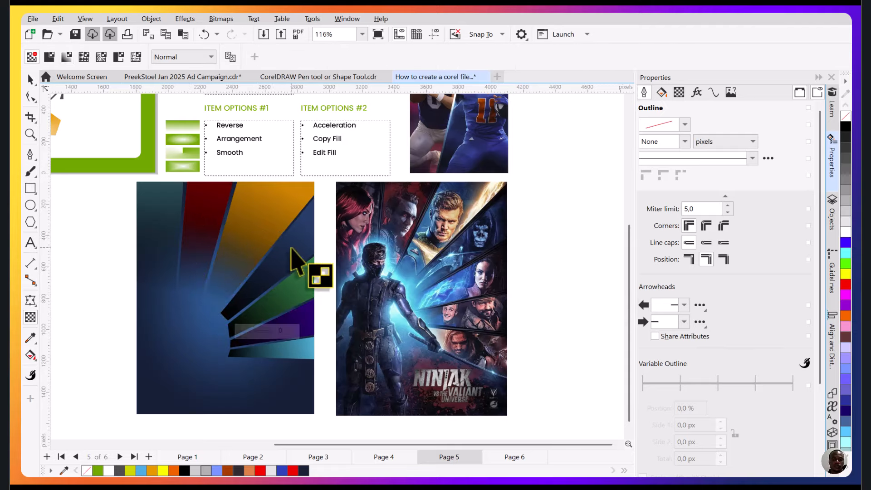
pyautogui.moveTo(291, 247); pyautogui.dragTo(228, 311)
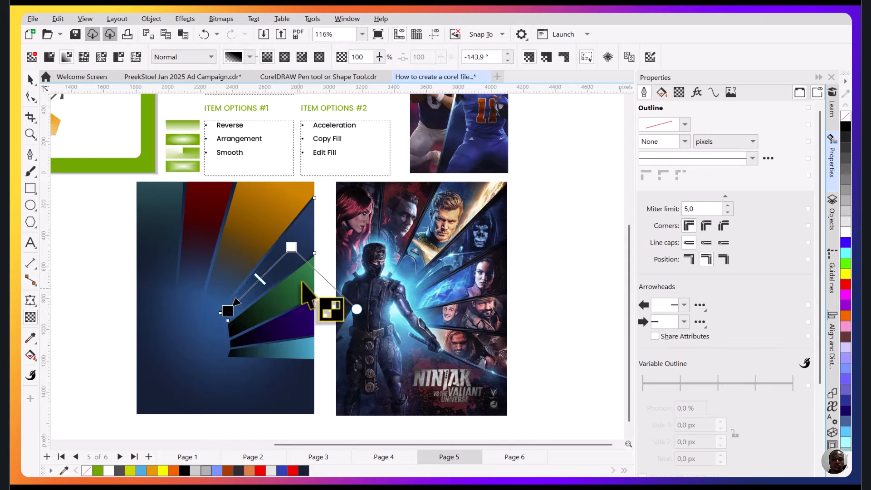
pyautogui.click(302, 283)
pyautogui.moveTo(301, 284); pyautogui.dragTo(237, 326)
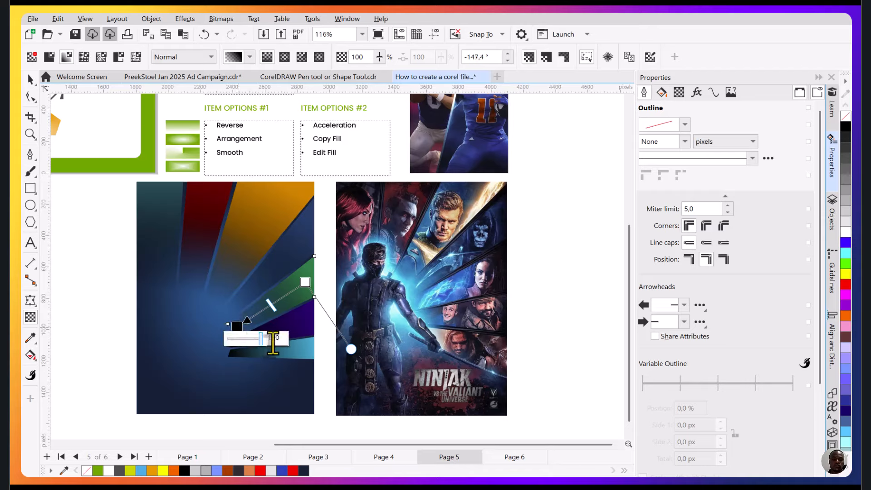
# Fade the indigo sixth and light blue seventh panels with linear transparency towards their inner tips, and clear the selection
pyautogui.click(300, 332)
pyautogui.moveTo(308, 318); pyautogui.dragTo(235, 341)
pyautogui.click(299, 350)
pyautogui.moveTo(307, 350); pyautogui.dragTo(239, 351)
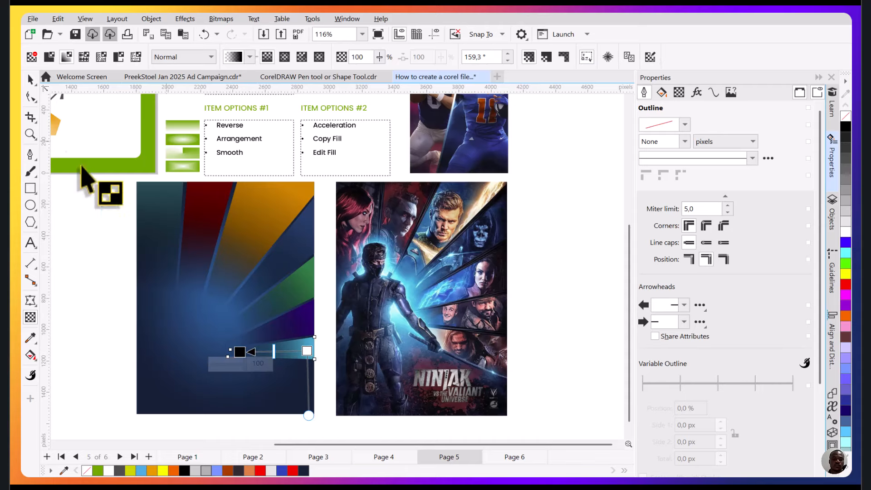
pyautogui.click(30, 81)
pyautogui.scroll(-1, 288, 359)
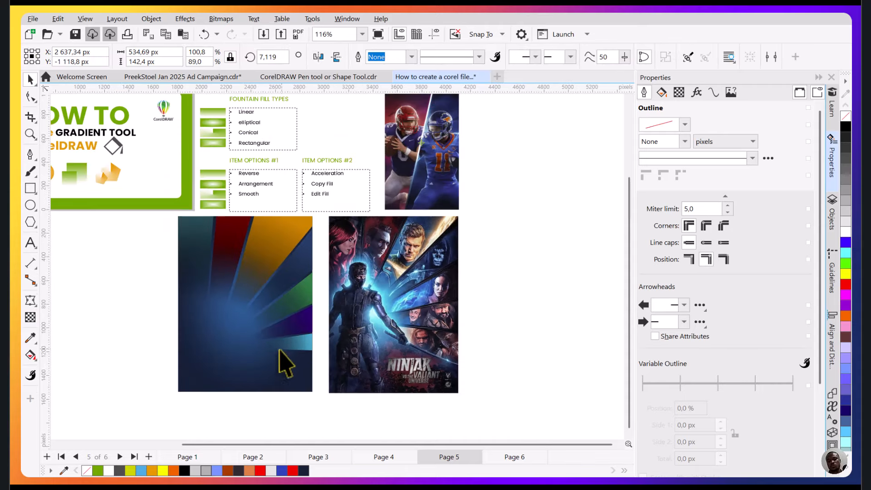
pyautogui.press('Escape')
pyautogui.scroll(1, 257, 367)
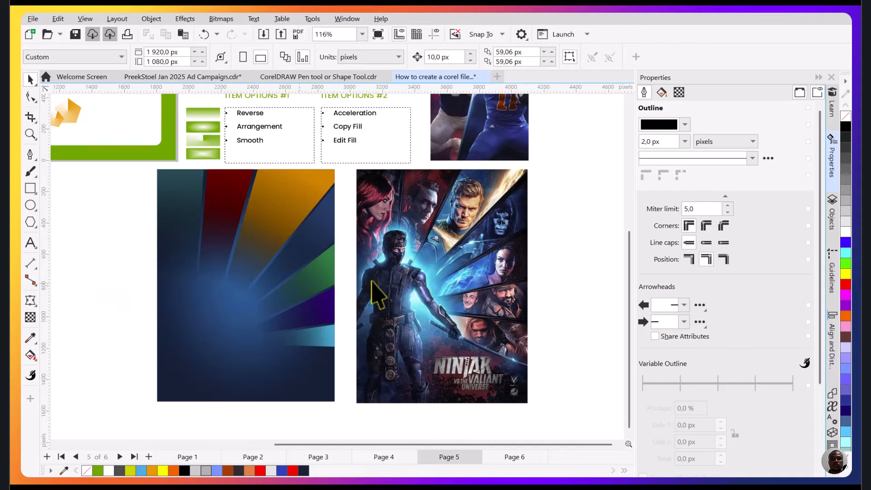
pyautogui.scroll(-1, 195, 347)
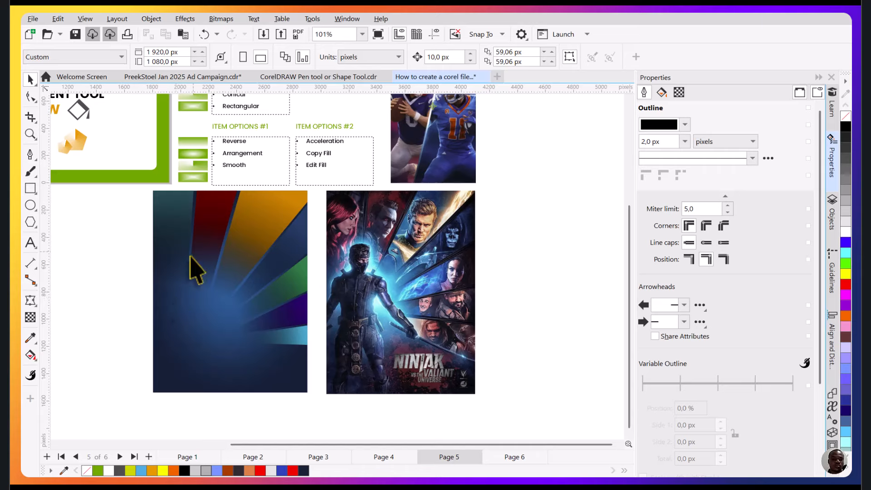
# Try the Overlay merge mode on the blue background rectangle, undo it and clear the selection
pyautogui.click(31, 317)
pyautogui.click(200, 56)
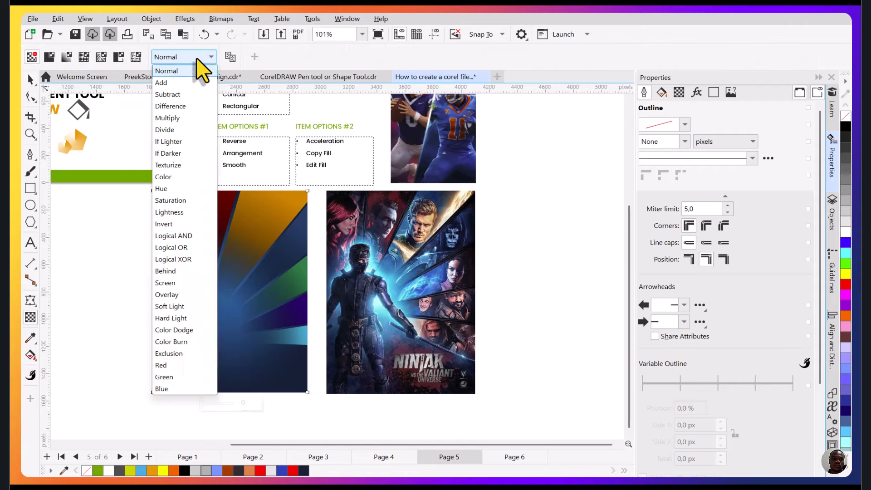
pyautogui.click(172, 298)
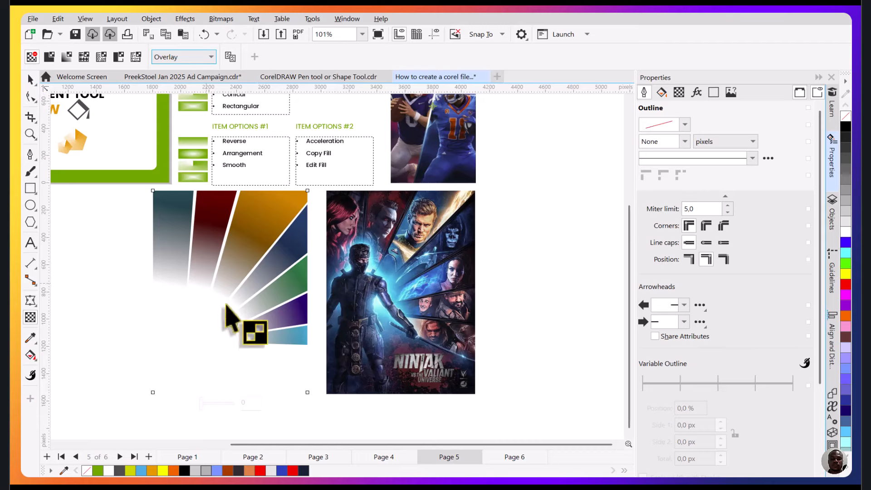
pyautogui.click(30, 80)
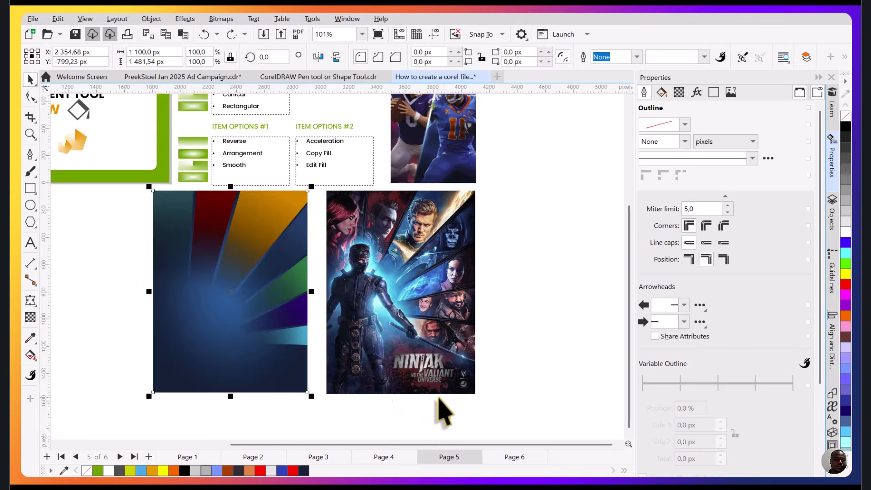
pyautogui.click(561, 338)
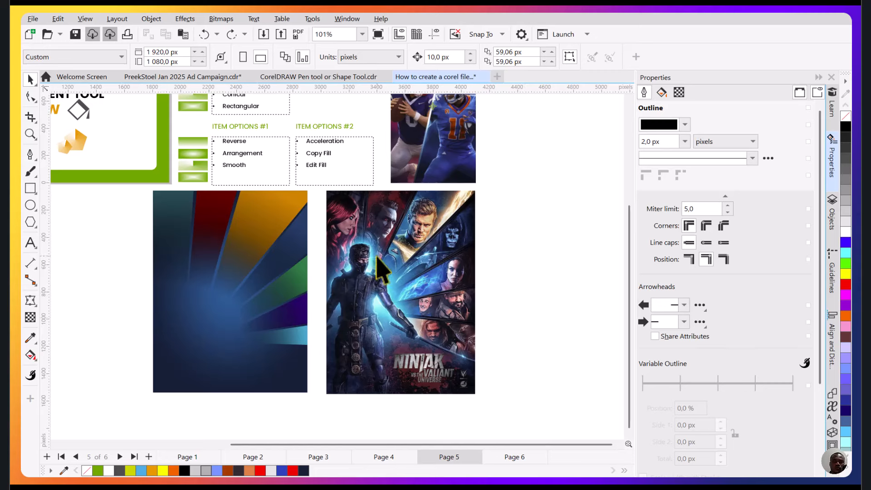
pyautogui.moveTo(378, 257); pyautogui.dragTo(472, 288)
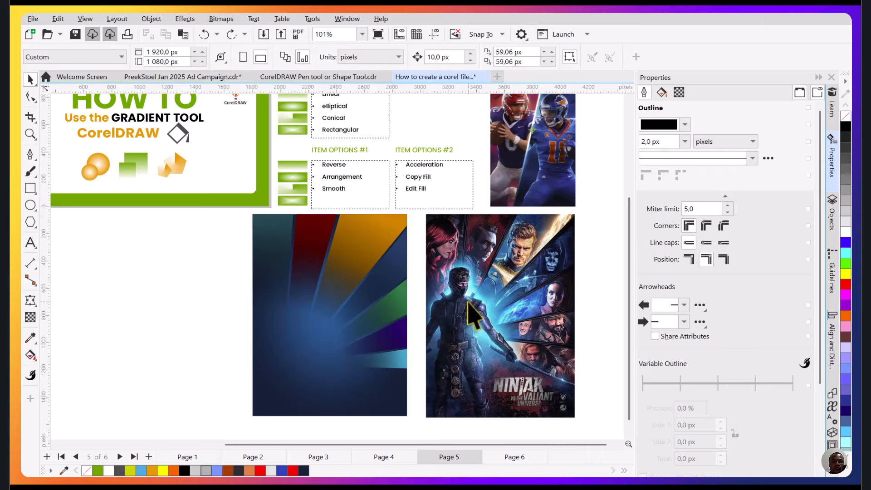
pyautogui.moveTo(478, 293); pyautogui.dragTo(488, 295)
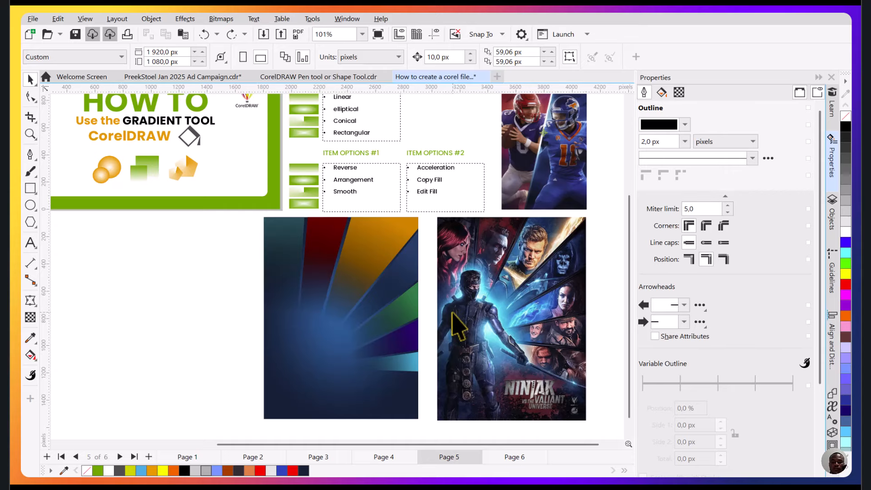
pyautogui.moveTo(484, 327); pyautogui.dragTo(504, 336)
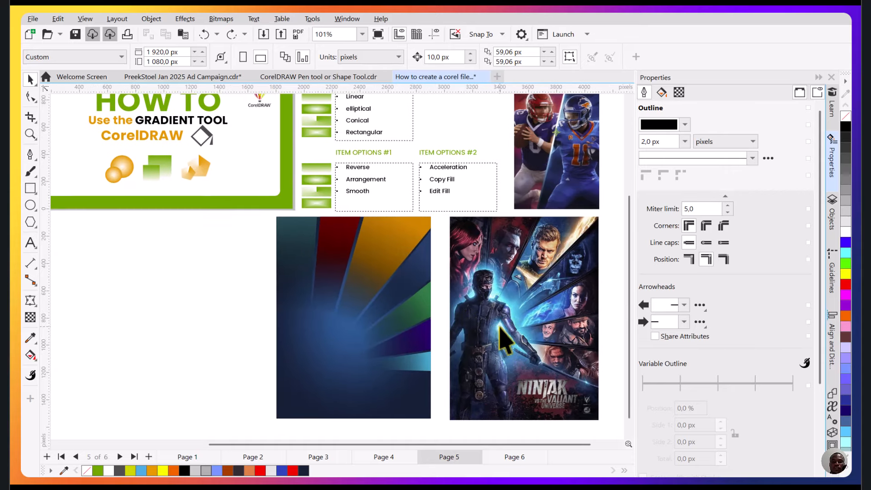